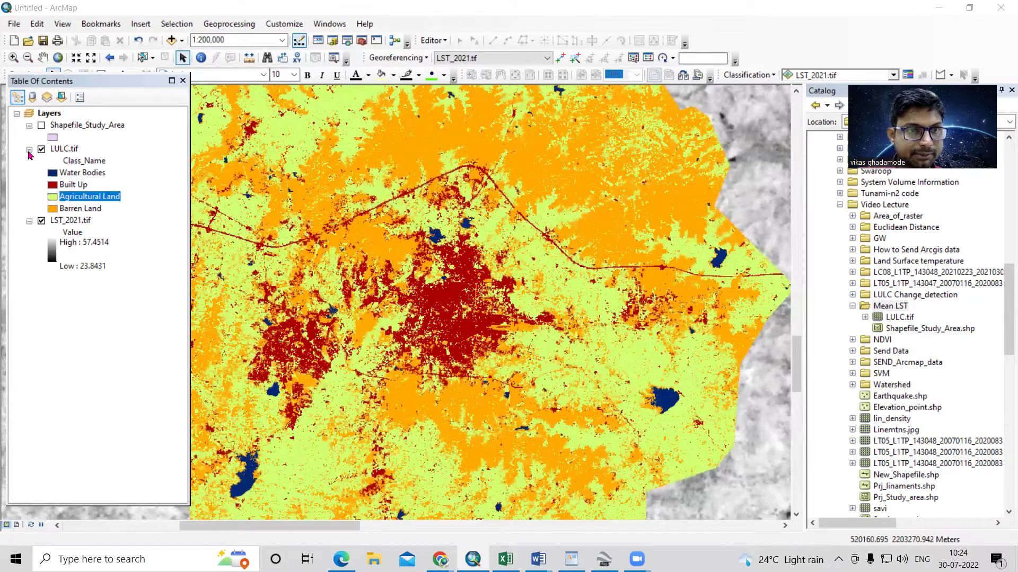
Step: Compare the LULC.tif land-cover classes with the LST_2021.tif raster beneath them by toggling LULC.tif's visibility
{"action": "left_click", "coordinate": [41, 150]}
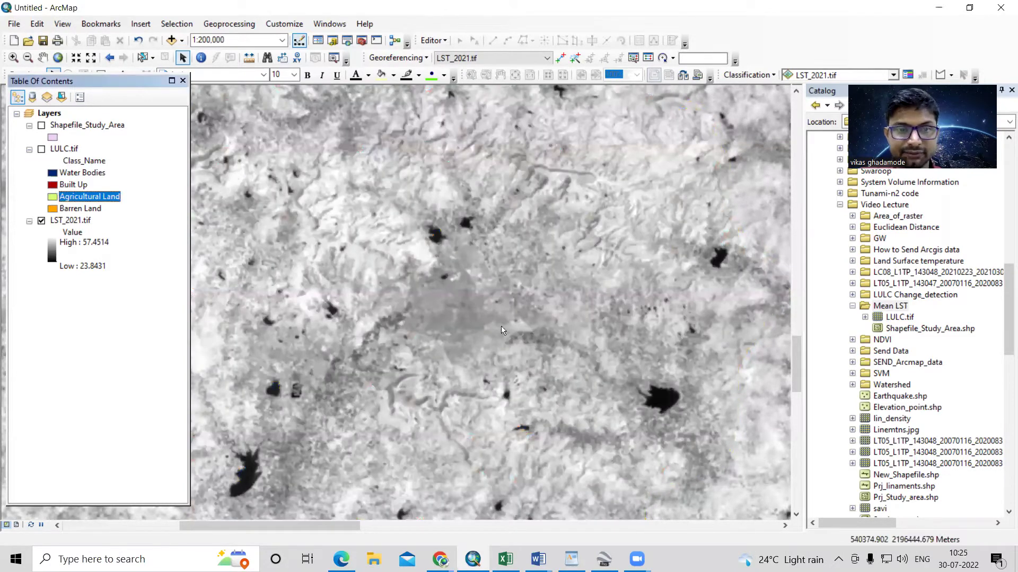
{"action": "left_click", "coordinate": [42, 149]}
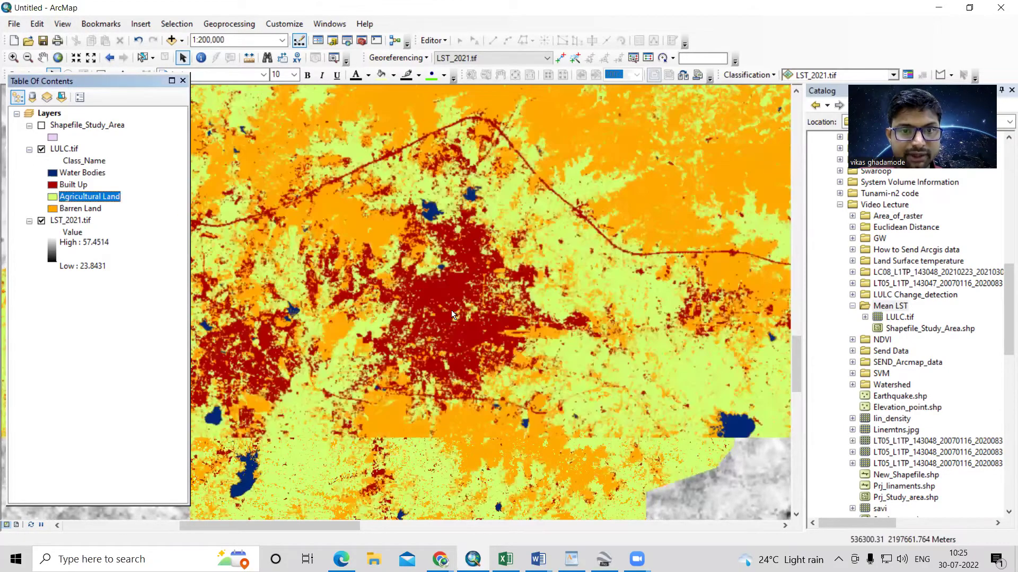
{"action": "scroll", "coordinate": [438, 287], "scroll_direction": "up", "scroll_amount": 2}
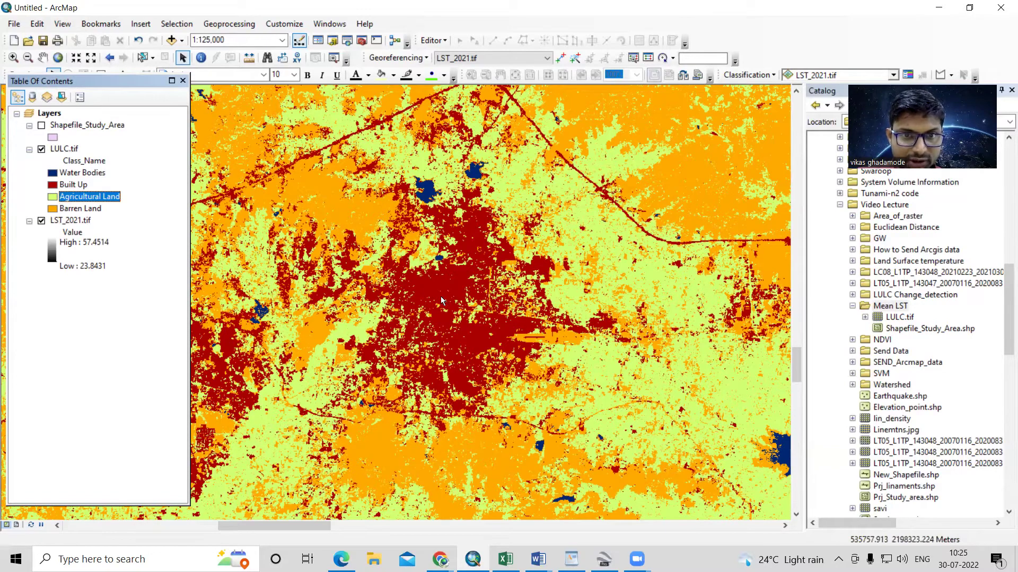
{"action": "scroll", "coordinate": [440, 297], "scroll_direction": "up", "scroll_amount": 1}
{"action": "scroll", "coordinate": [498, 304], "scroll_direction": "up", "scroll_amount": 5}
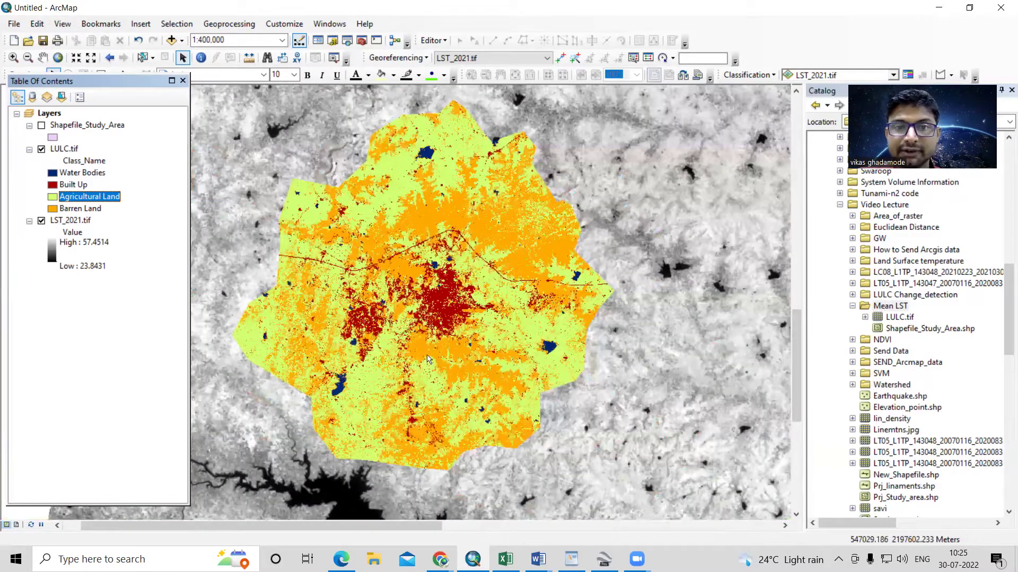
{"action": "scroll", "coordinate": [419, 333], "scroll_direction": "up", "scroll_amount": 2}
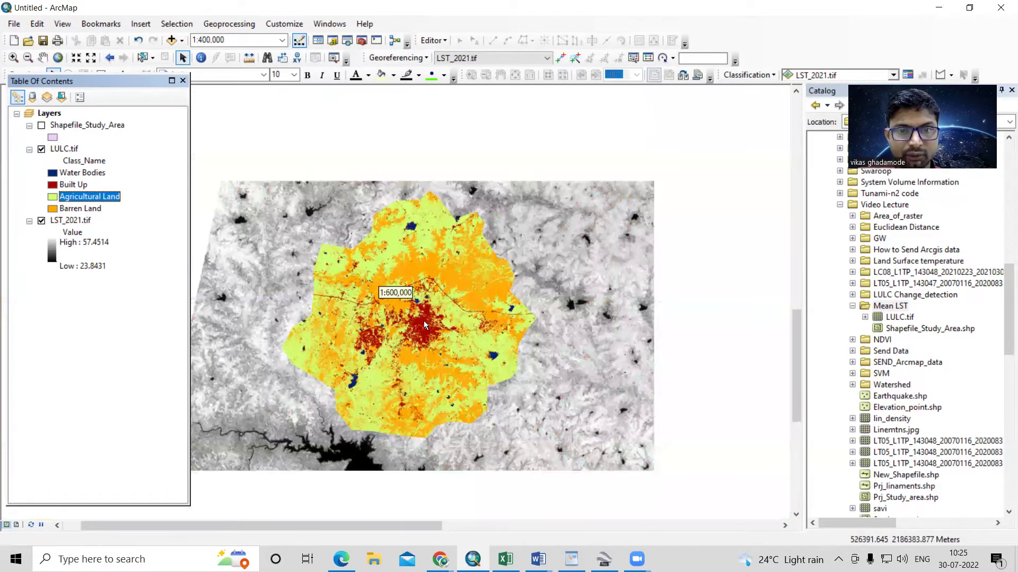
{"action": "scroll", "coordinate": [408, 315], "scroll_direction": "down", "scroll_amount": 3}
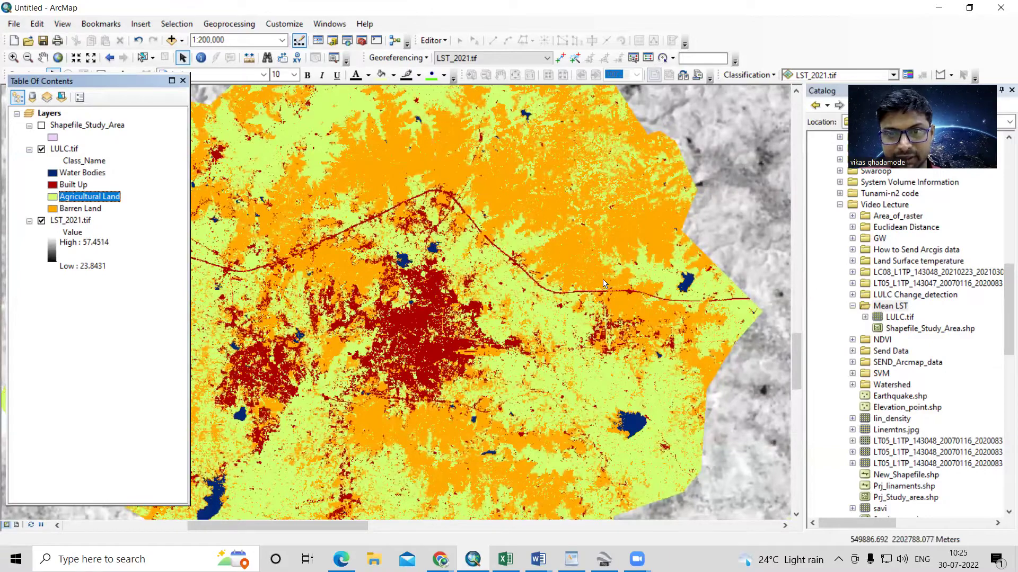
{"action": "scroll", "coordinate": [641, 284], "scroll_direction": "up", "scroll_amount": 1}
{"action": "scroll", "coordinate": [636, 297], "scroll_direction": "up", "scroll_amount": 2}
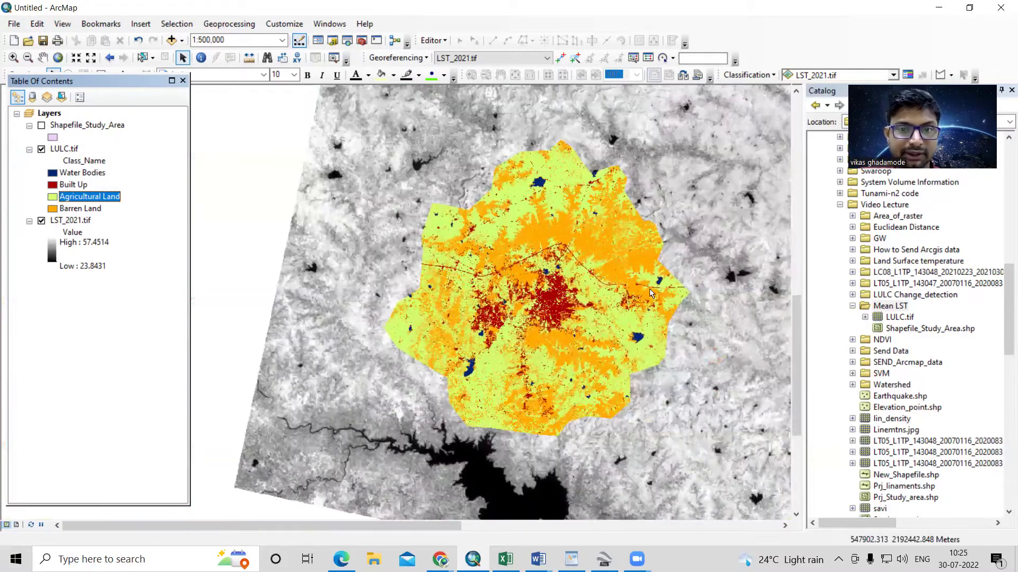
Step: Hide the LULC.tif layer and examine the full extent of the LST_2021.tif raster
{"action": "left_click", "coordinate": [42, 150]}
{"action": "scroll", "coordinate": [507, 291], "scroll_direction": "up", "scroll_amount": 1}
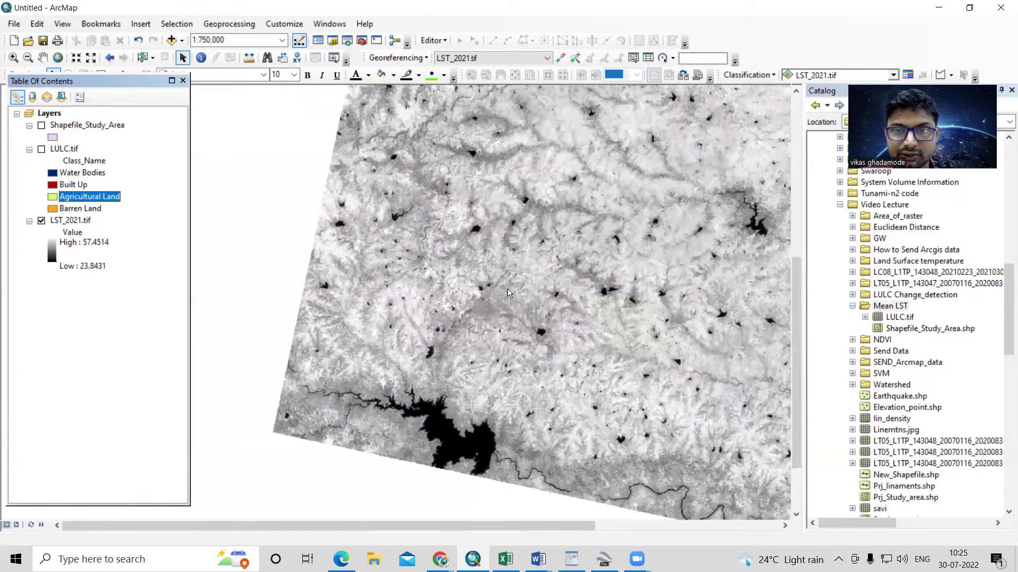
{"action": "scroll", "coordinate": [330, 321], "scroll_direction": "up", "scroll_amount": 2}
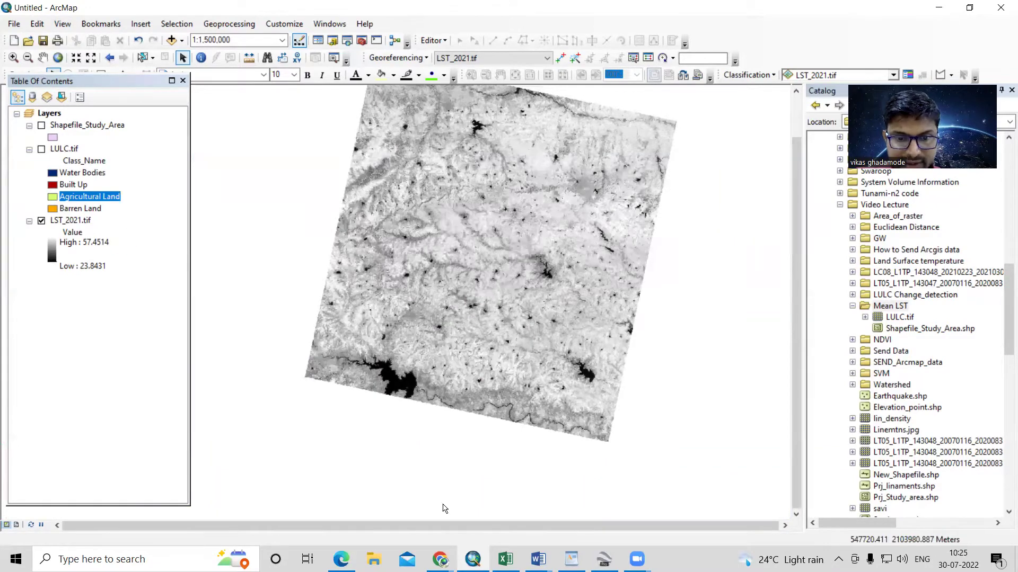
Step: Switch to YouTube in Chrome and look through the channel's uploaded videos for land surface temperature and LULC tutorials
{"action": "mouse_move", "coordinate": [440, 559]}
{"action": "left_click", "coordinate": [482, 477]}
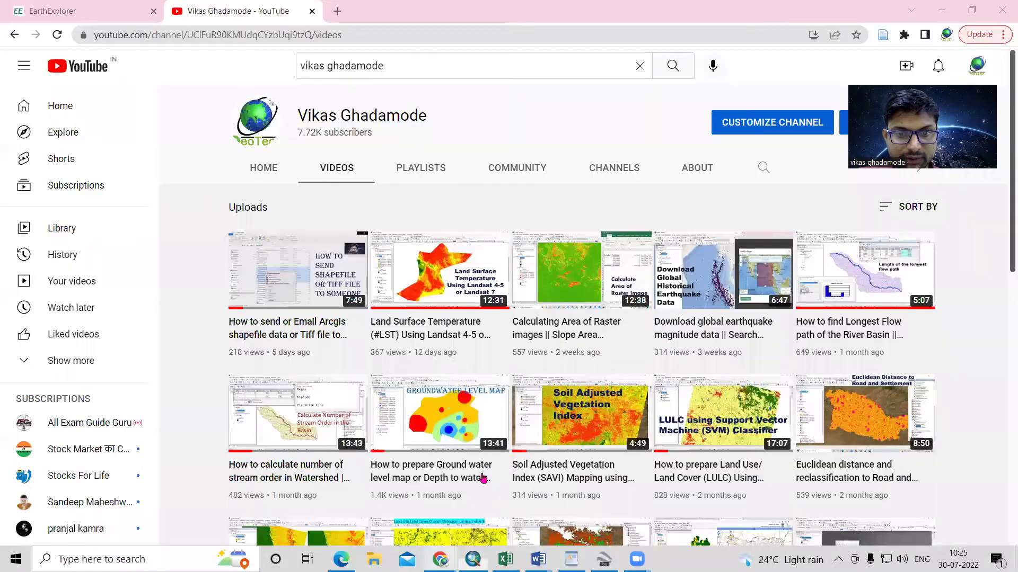
{"action": "mouse_move", "coordinate": [412, 328]}
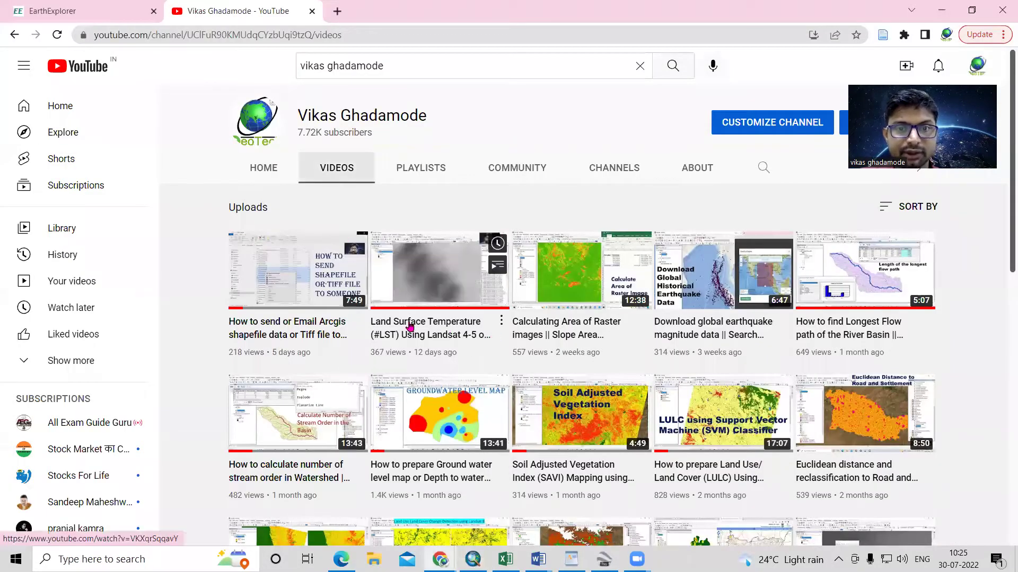
{"action": "scroll", "coordinate": [454, 332], "scroll_direction": "down", "scroll_amount": 7}
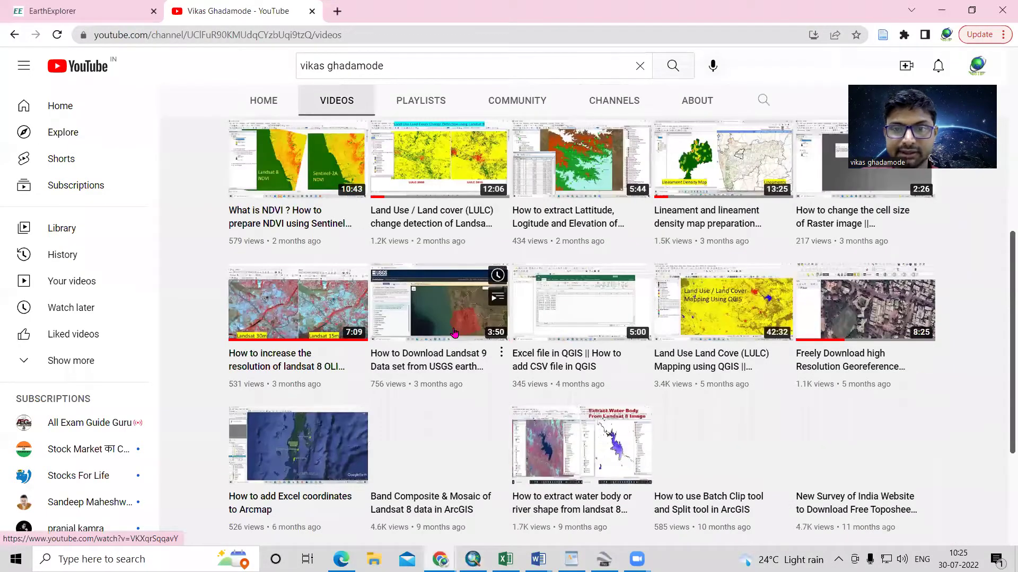
{"action": "scroll", "coordinate": [455, 332], "scroll_direction": "down", "scroll_amount": 4}
{"action": "scroll", "coordinate": [550, 366], "scroll_direction": "down", "scroll_amount": 6}
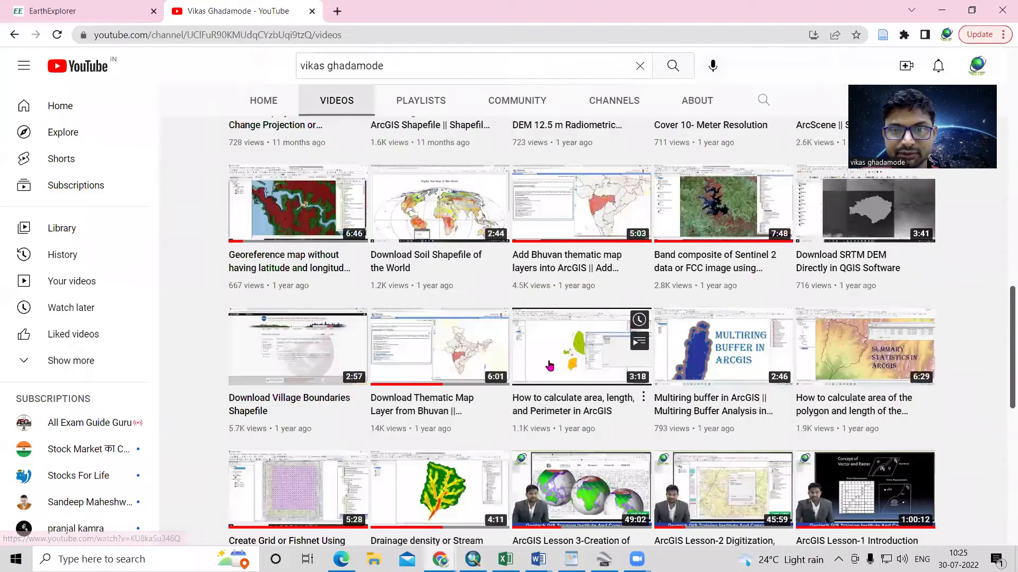
{"action": "scroll", "coordinate": [606, 367], "scroll_direction": "down", "scroll_amount": 8}
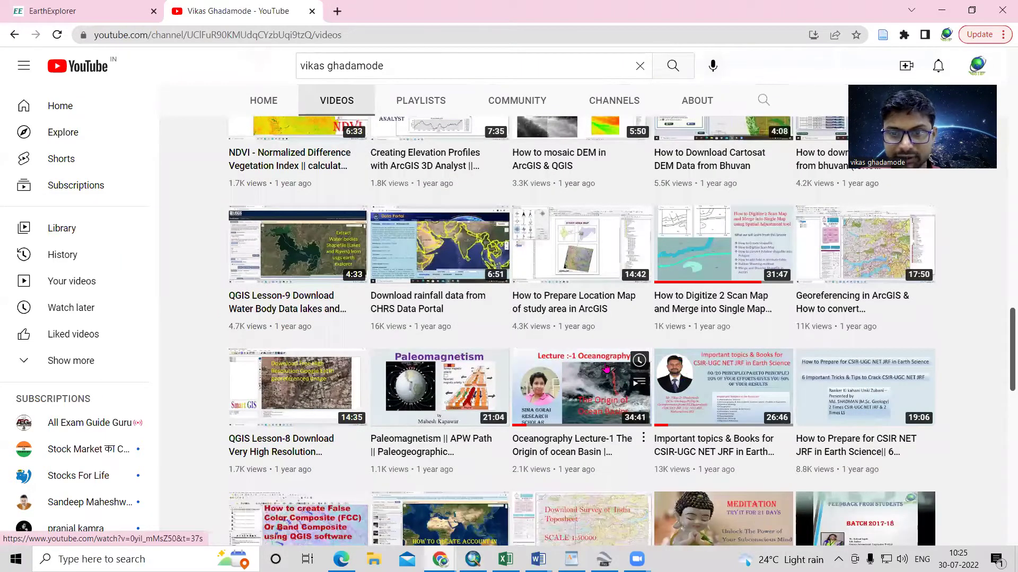
{"action": "scroll", "coordinate": [606, 367], "scroll_direction": "down", "scroll_amount": 10}
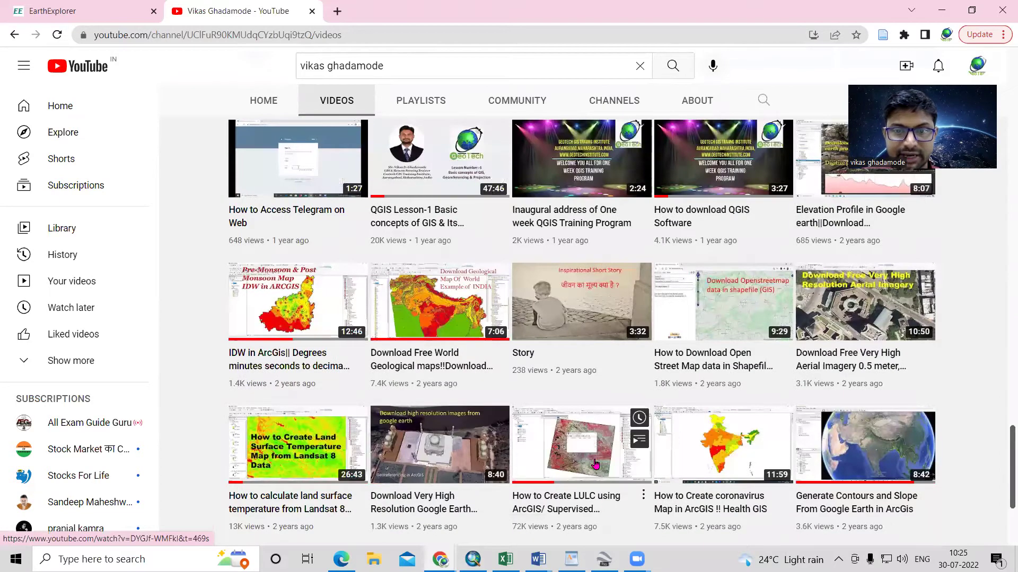
{"action": "scroll", "coordinate": [595, 464], "scroll_direction": "down", "scroll_amount": 1}
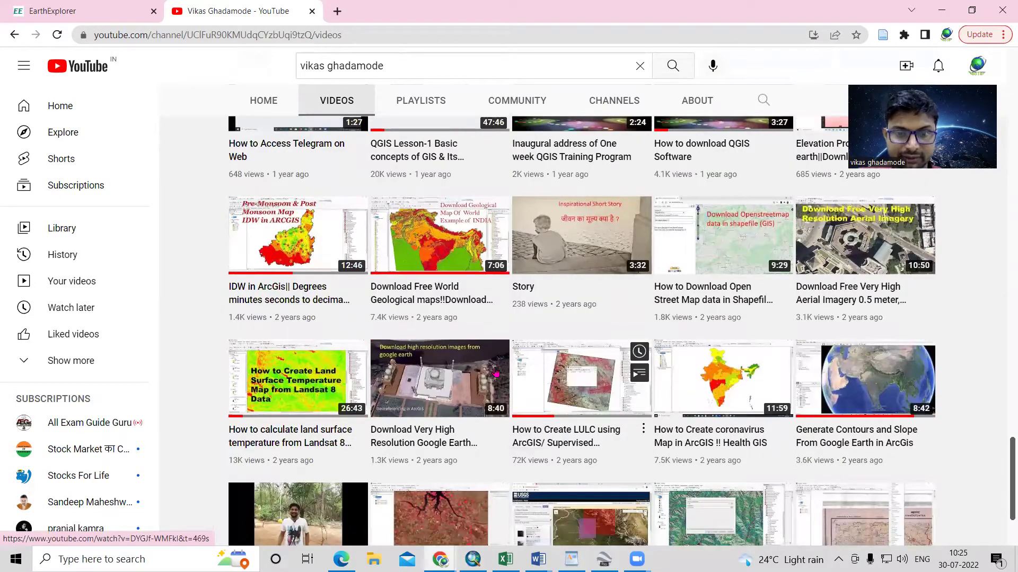
{"action": "scroll", "coordinate": [504, 417], "scroll_direction": "up", "scroll_amount": 4}
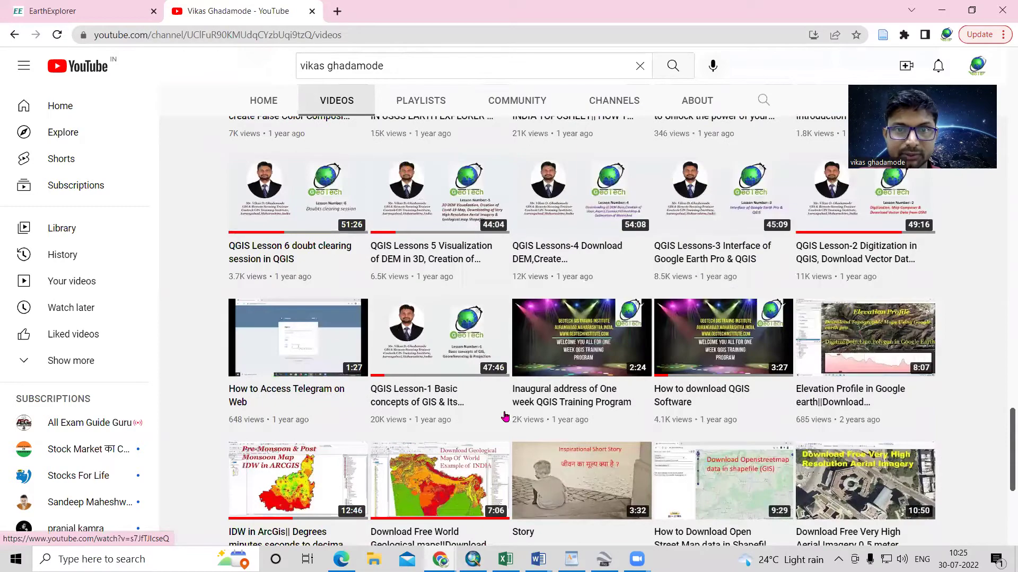
{"action": "scroll", "coordinate": [504, 417], "scroll_direction": "up", "scroll_amount": 5}
{"action": "scroll", "coordinate": [373, 245], "scroll_direction": "up", "scroll_amount": 8}
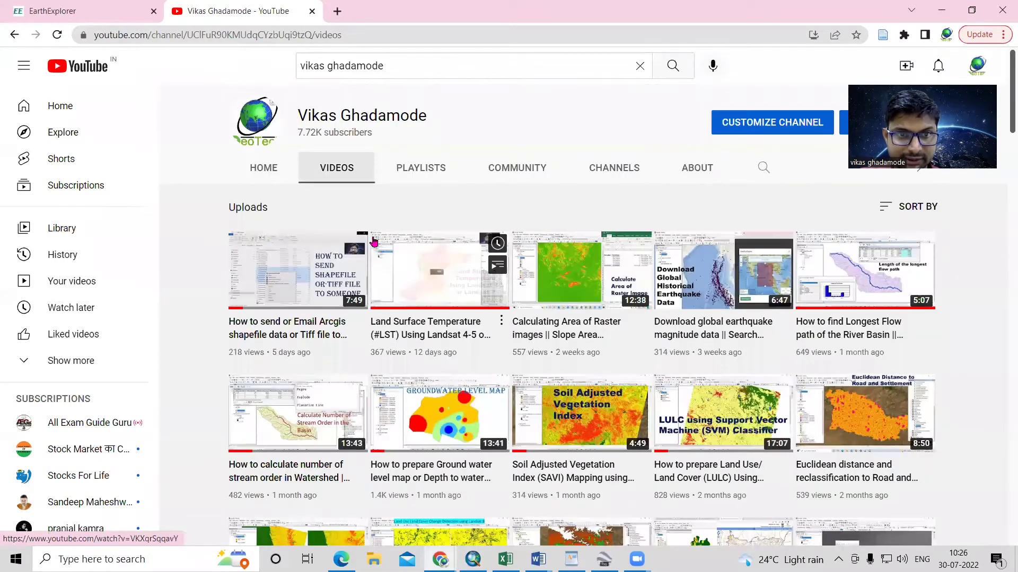
Step: Switch back to ArcMap and make the LULC.tif layer visible again
{"action": "left_click", "coordinate": [473, 559]}
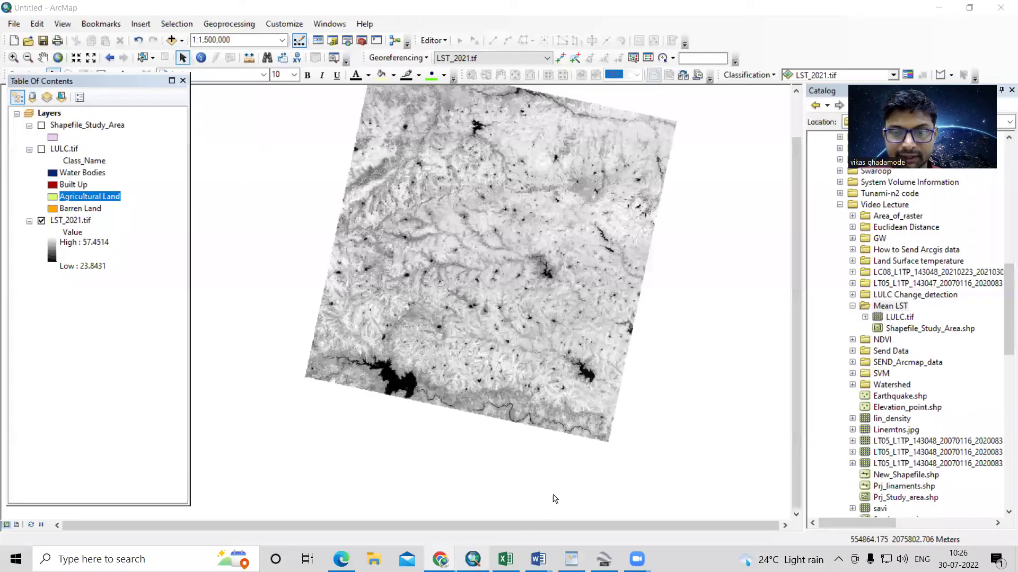
{"action": "left_click", "coordinate": [41, 149]}
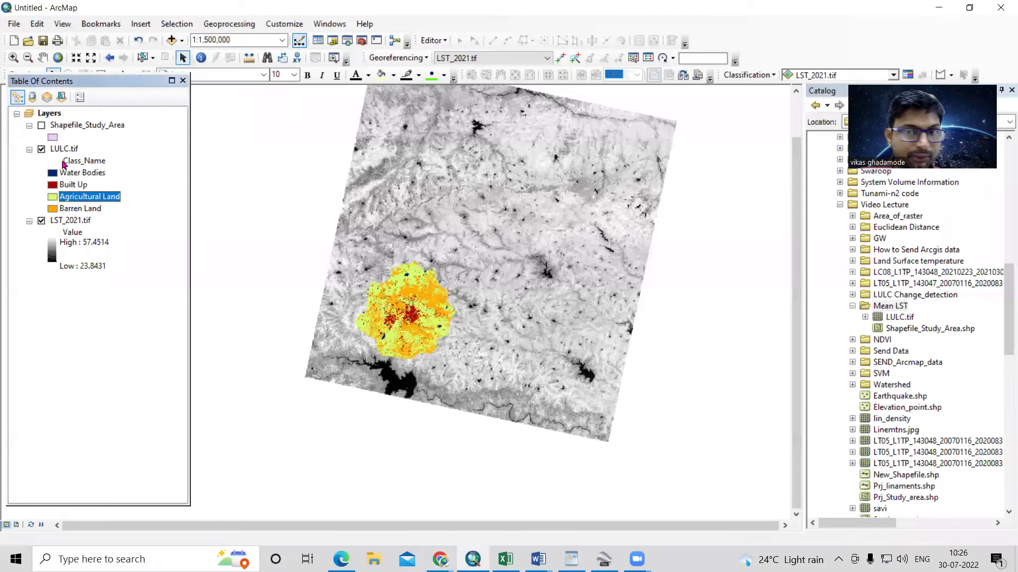
{"action": "scroll", "coordinate": [434, 292], "scroll_direction": "down", "scroll_amount": 2}
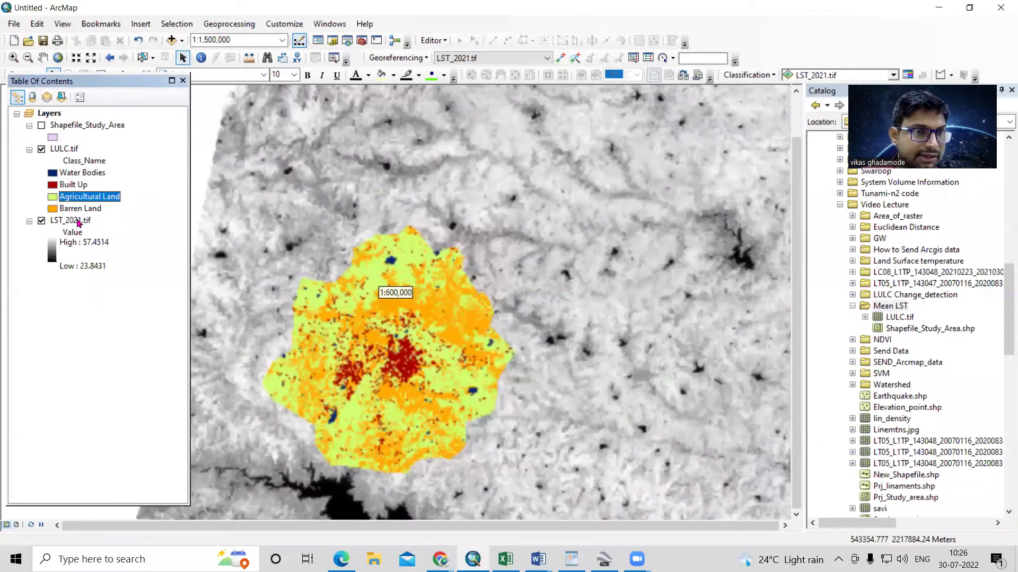
Step: Inspect the classification statistics of LST_2021.tif through its Classified symbology, and discard the symbology change
{"action": "left_click", "coordinate": [81, 221]}
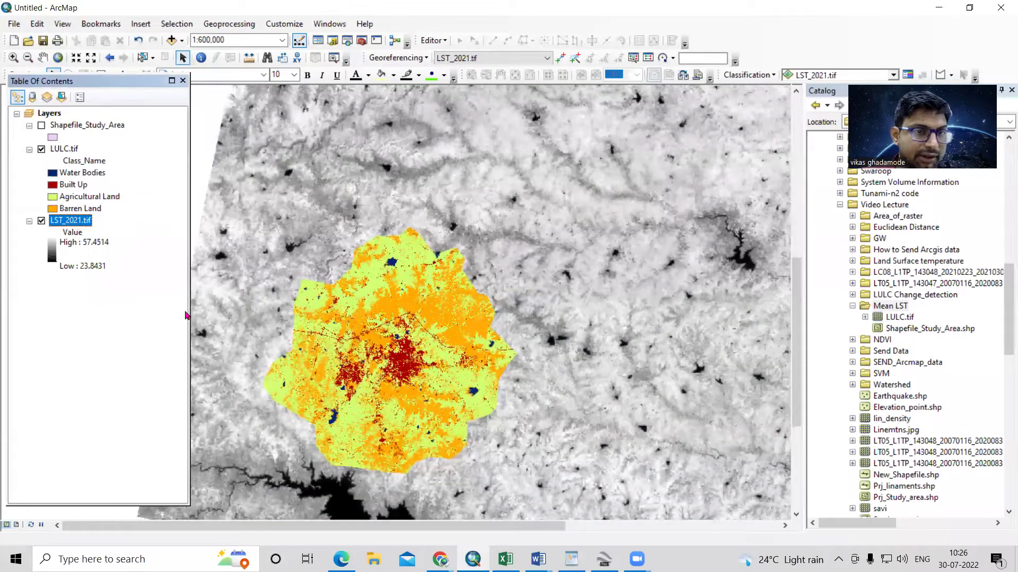
{"action": "scroll", "coordinate": [294, 371], "scroll_direction": "up", "scroll_amount": 1}
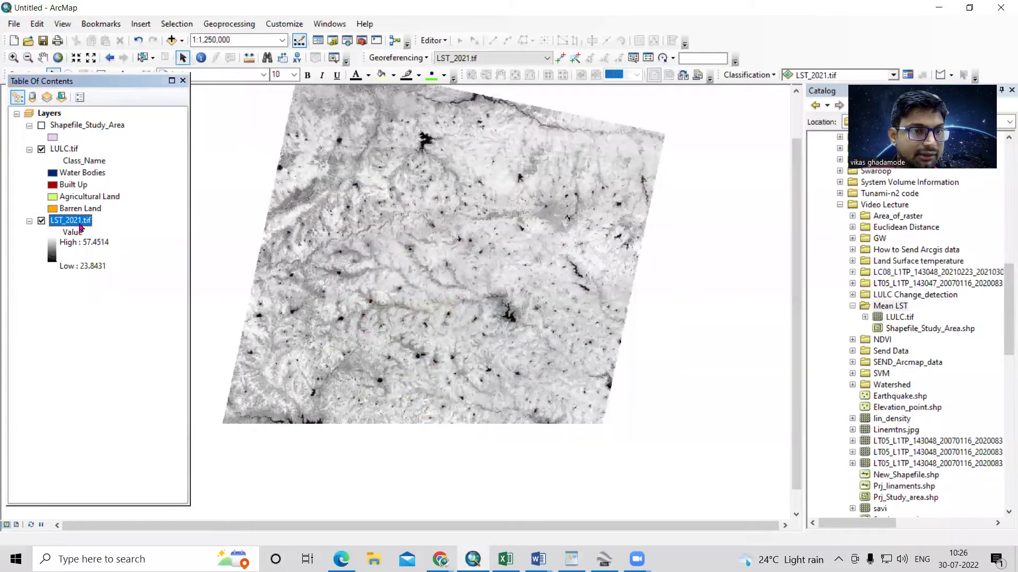
{"action": "right_click", "coordinate": [80, 225]}
{"action": "left_click", "coordinate": [167, 415]}
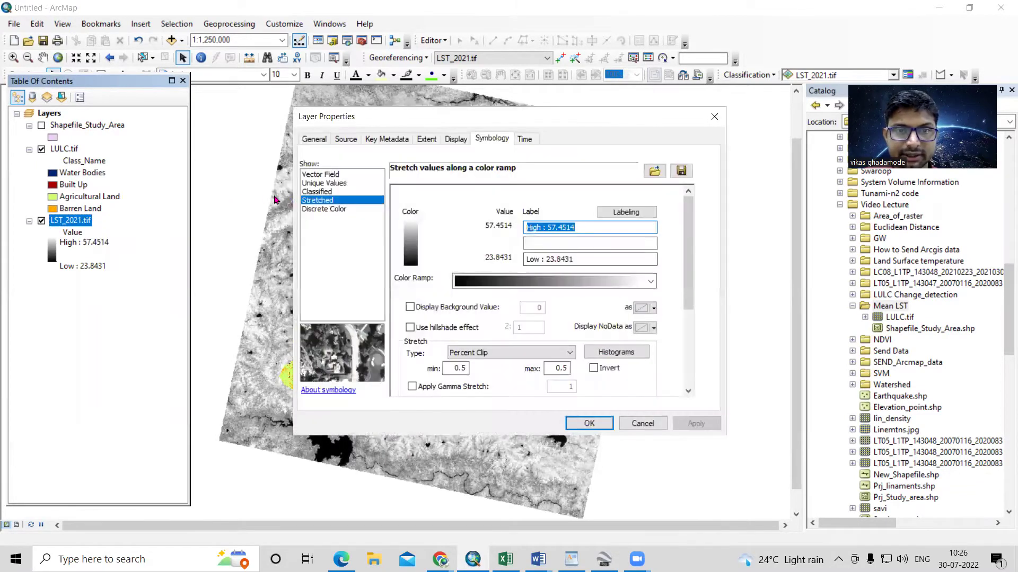
{"action": "left_click", "coordinate": [314, 193]}
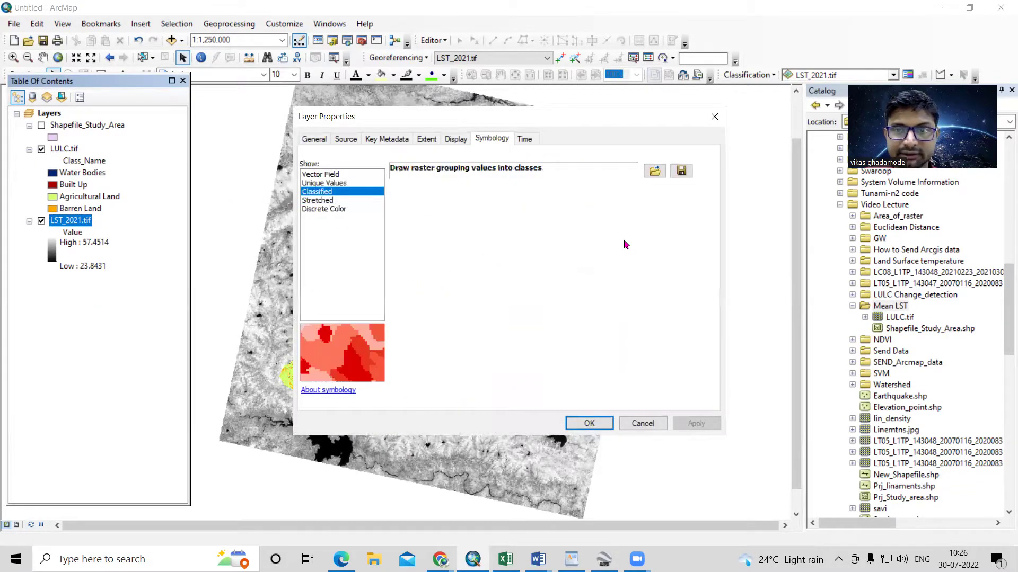
{"action": "left_click", "coordinate": [647, 236]}
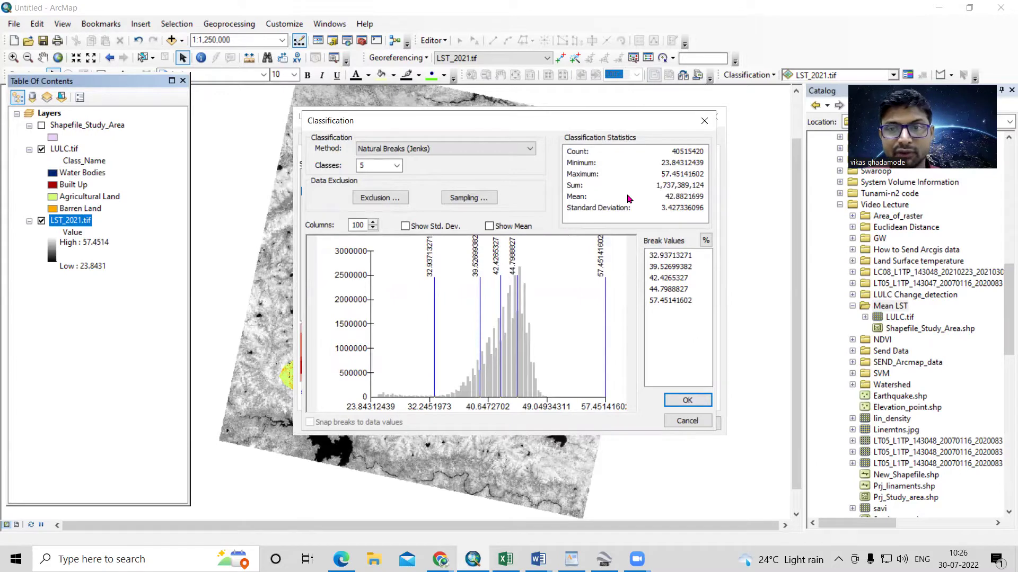
{"action": "left_click", "coordinate": [689, 421]}
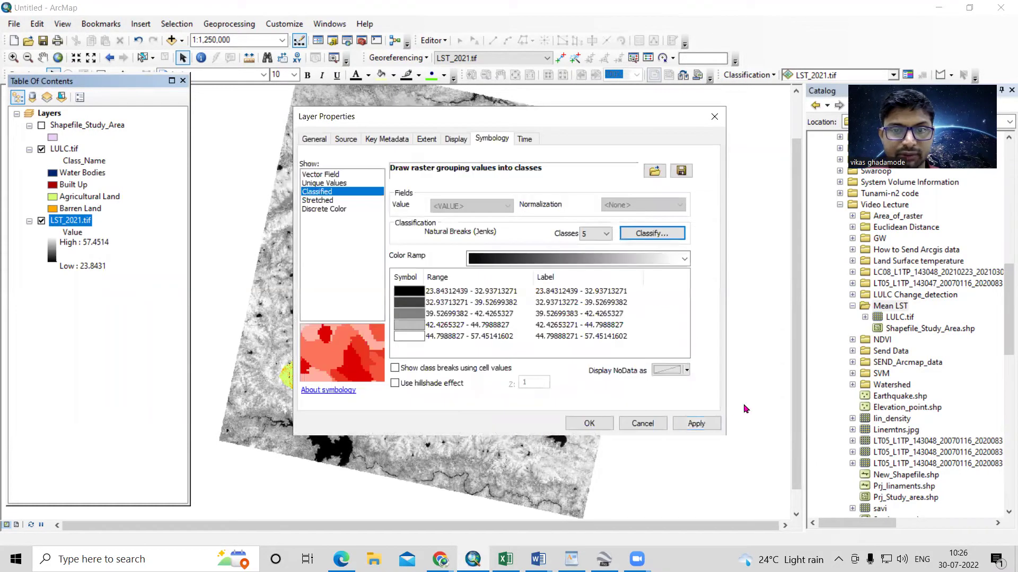
{"action": "left_click", "coordinate": [641, 423]}
Step: Examine the extent of the LULC.tif study area and its classes over the larger LST_2021.tif raster
{"action": "scroll", "coordinate": [303, 405], "scroll_direction": "down", "scroll_amount": 3}
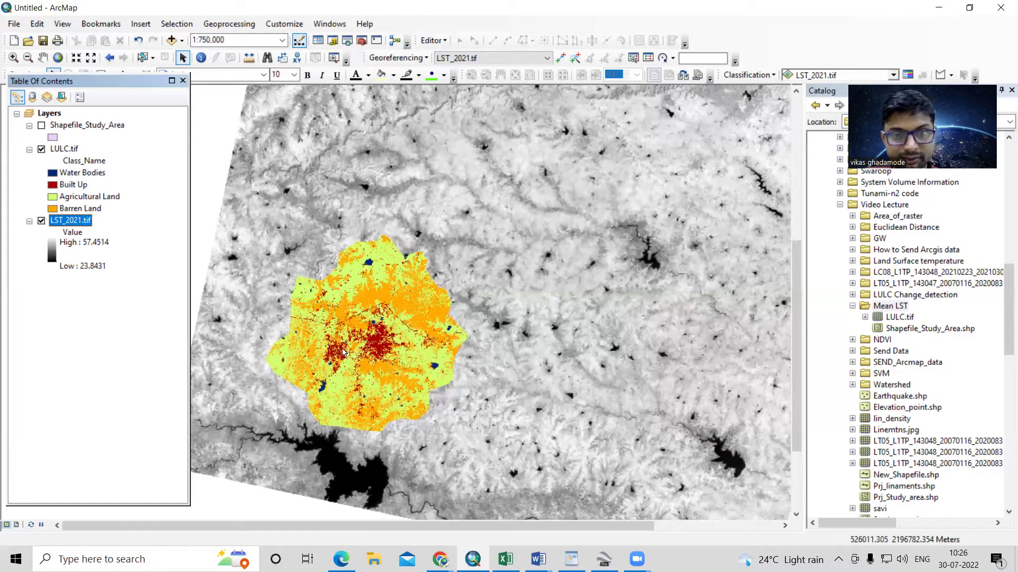
{"action": "scroll", "coordinate": [341, 354], "scroll_direction": "down", "scroll_amount": 2}
{"action": "scroll", "coordinate": [339, 365], "scroll_direction": "down", "scroll_amount": 1}
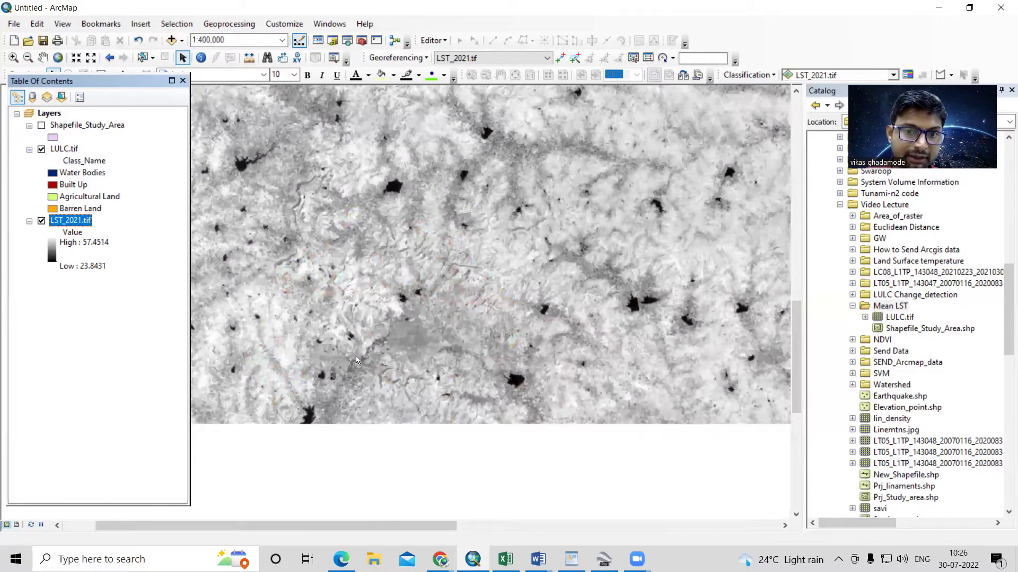
{"action": "scroll", "coordinate": [452, 293], "scroll_direction": "down", "scroll_amount": 3}
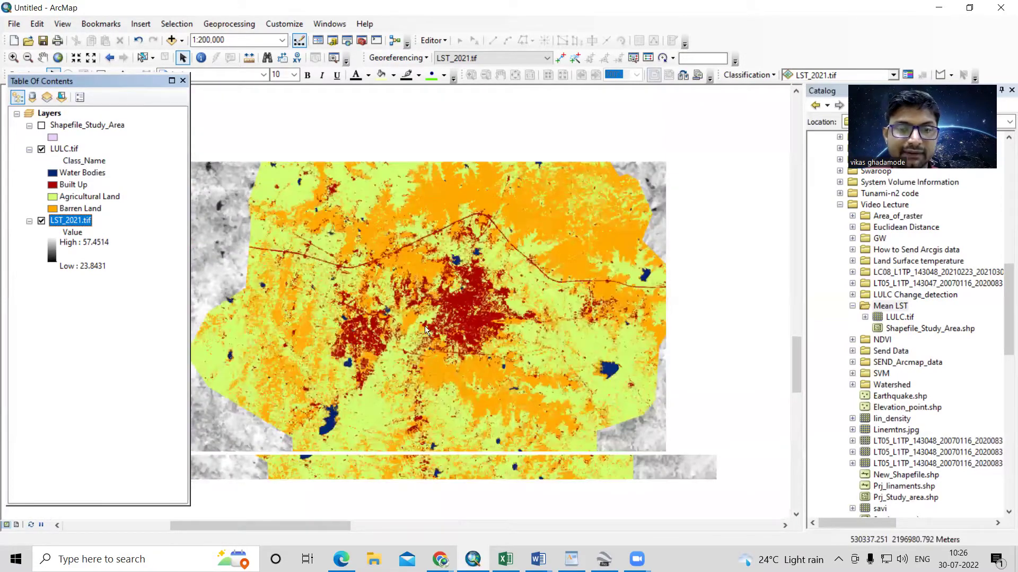
{"action": "scroll", "coordinate": [426, 329], "scroll_direction": "up", "scroll_amount": 1}
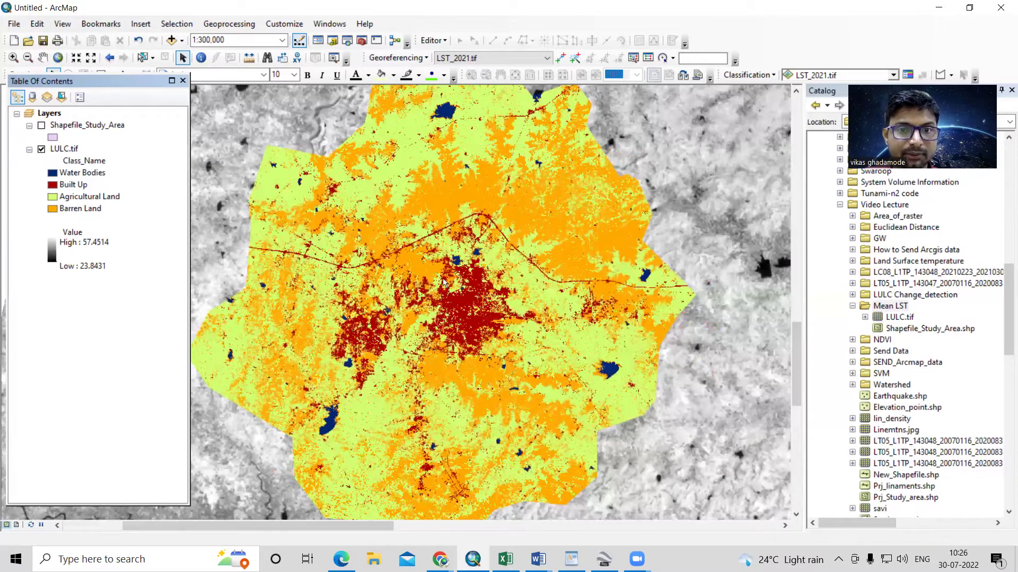
{"action": "scroll", "coordinate": [444, 283], "scroll_direction": "up", "scroll_amount": 2}
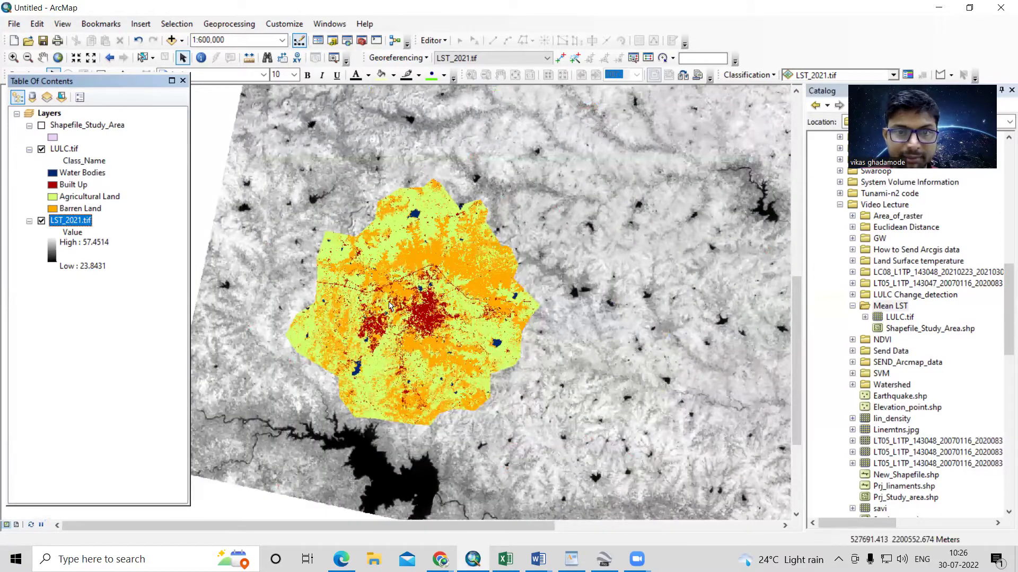
Step: Clear the layer selection and open ArcToolbox at the Spatial Analyst Extraction tools
{"action": "left_click", "coordinate": [114, 337]}
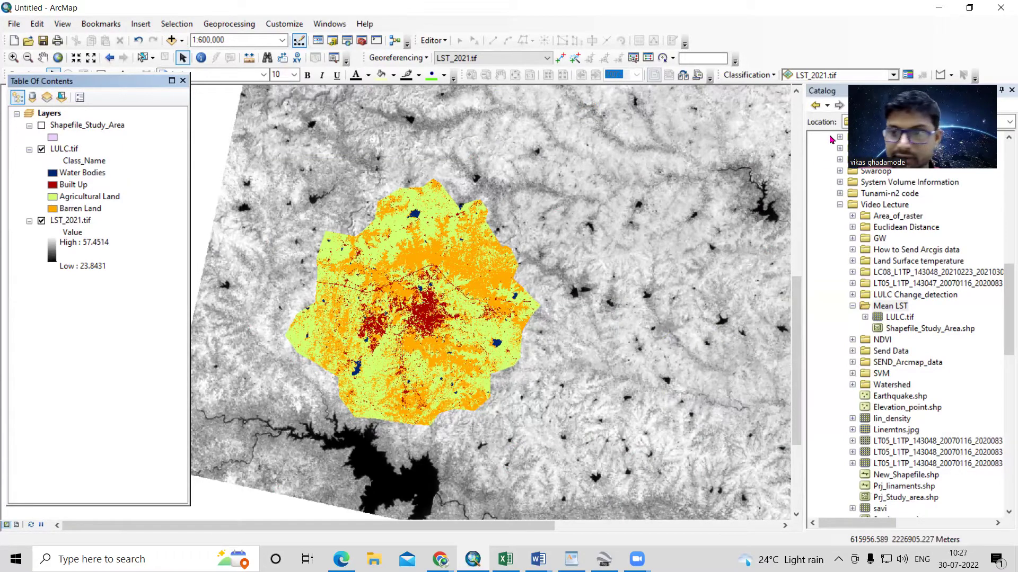
{"action": "left_click", "coordinate": [361, 41]}
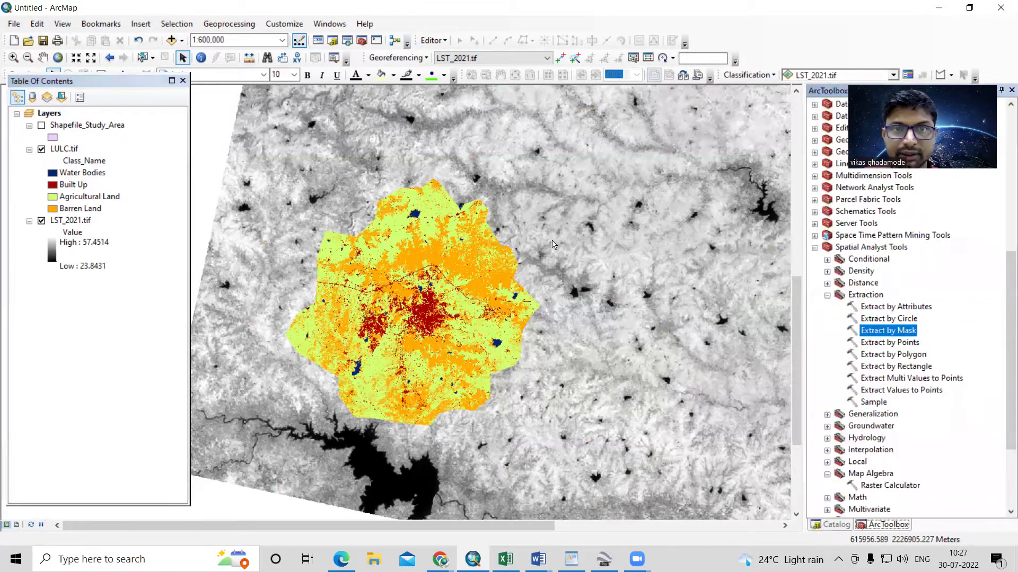
{"action": "left_click", "coordinate": [741, 133]}
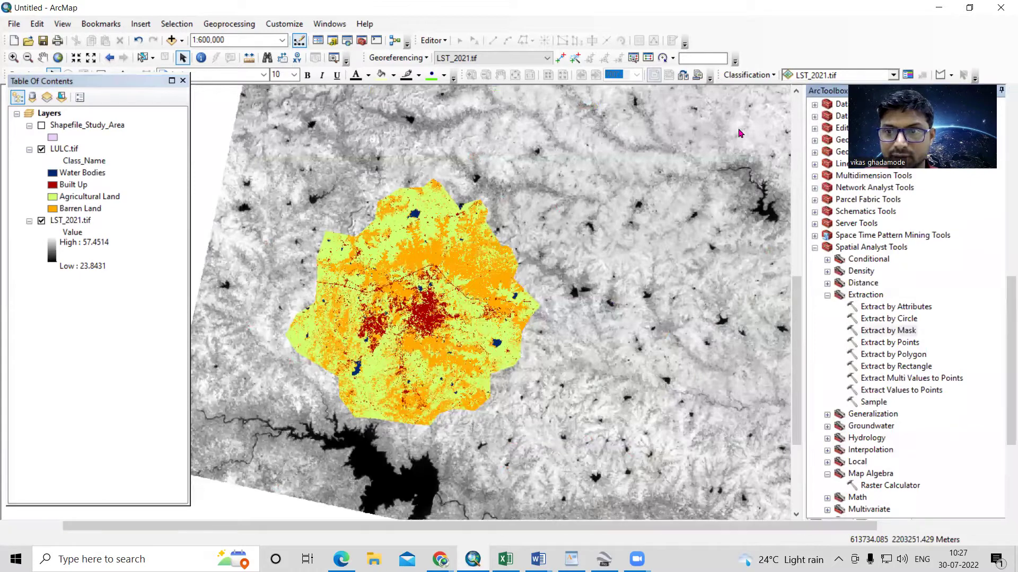
Step: Open the Raster to Polygon tool from the From Raster conversion tools
{"action": "mouse_move", "coordinate": [989, 252]}
{"action": "scroll", "coordinate": [763, 238], "scroll_direction": "up", "scroll_amount": 8}
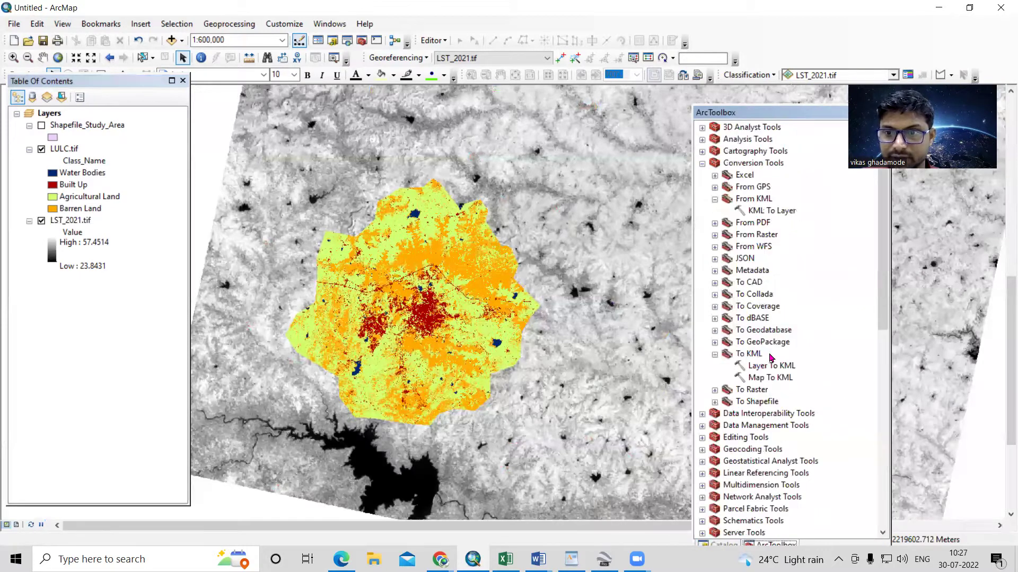
{"action": "left_click", "coordinate": [763, 176]}
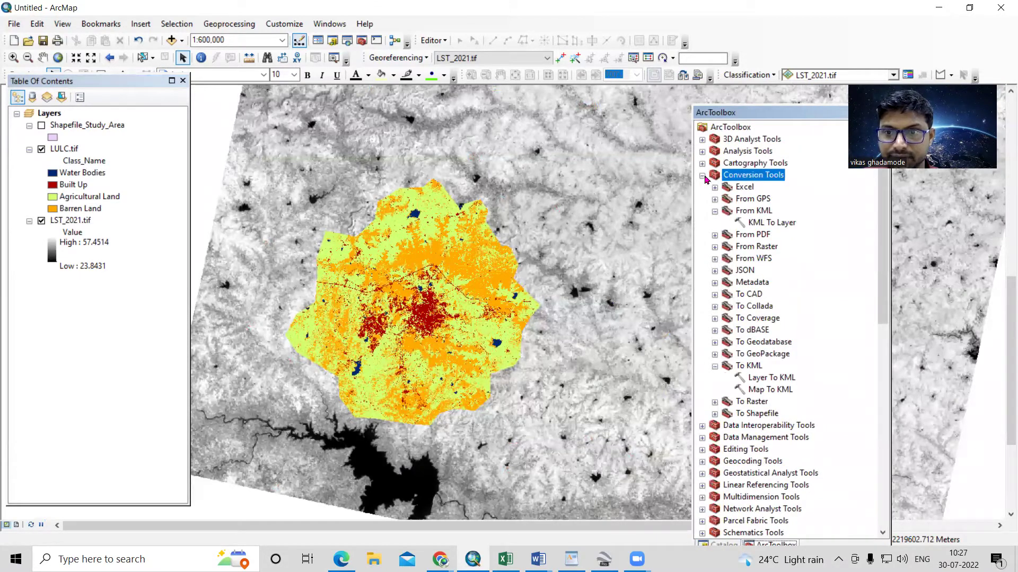
{"action": "left_click", "coordinate": [715, 212]}
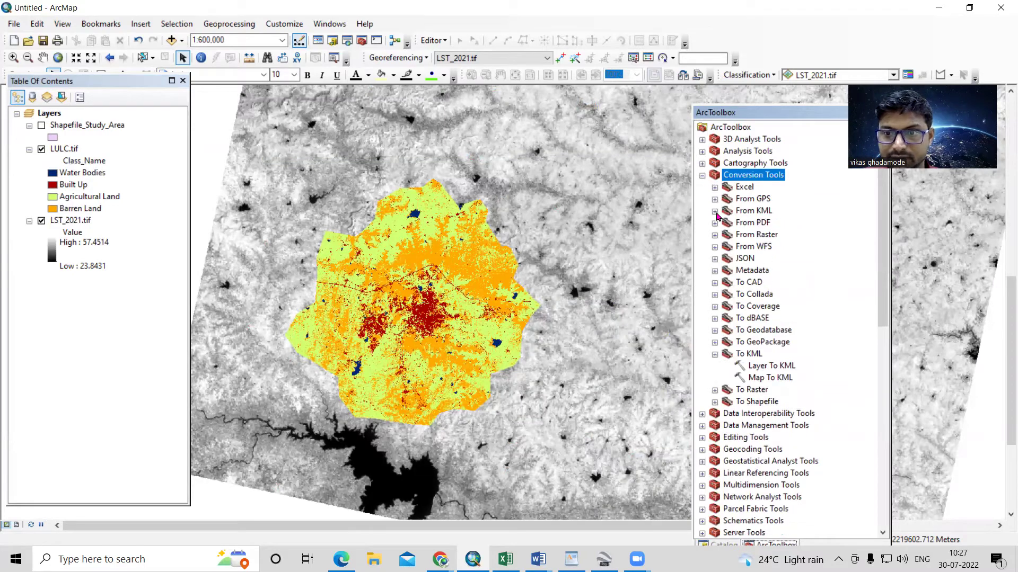
{"action": "double_click", "coordinate": [756, 390]}
{"action": "scroll", "coordinate": [775, 397], "scroll_direction": "down", "scroll_amount": 2}
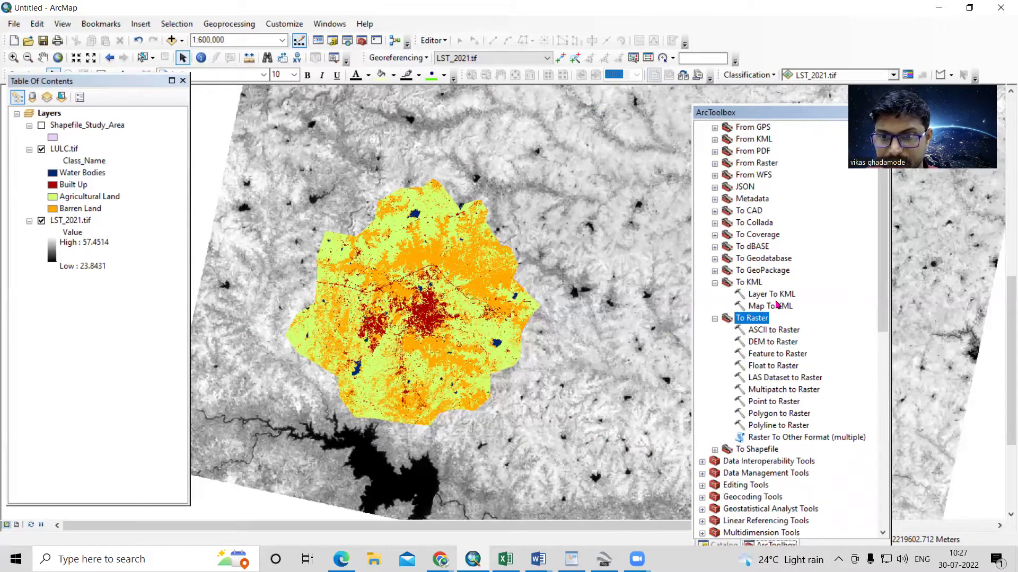
{"action": "scroll", "coordinate": [765, 301], "scroll_direction": "up", "scroll_amount": 2}
{"action": "double_click", "coordinate": [756, 234]}
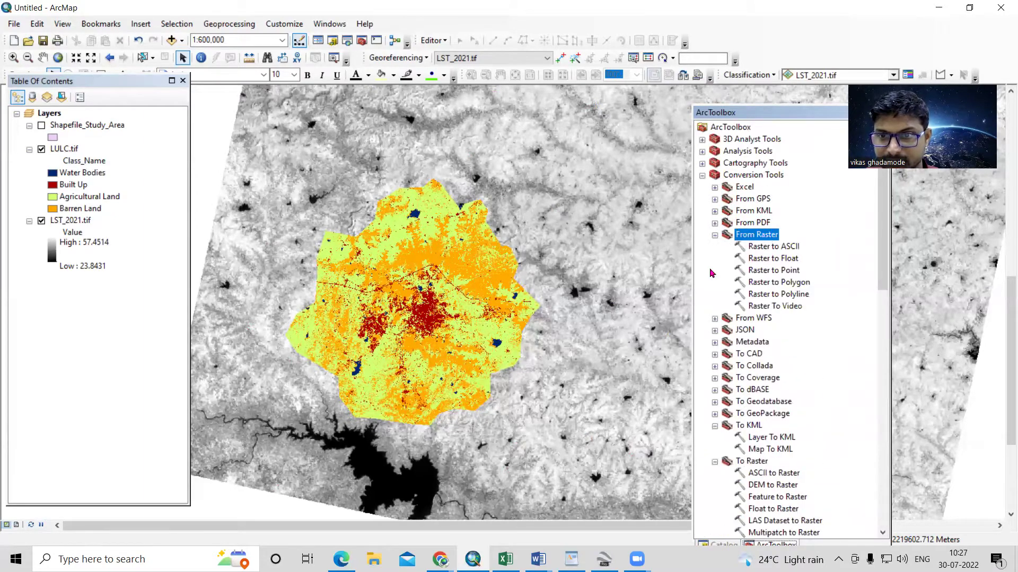
{"action": "left_click", "coordinate": [786, 282]}
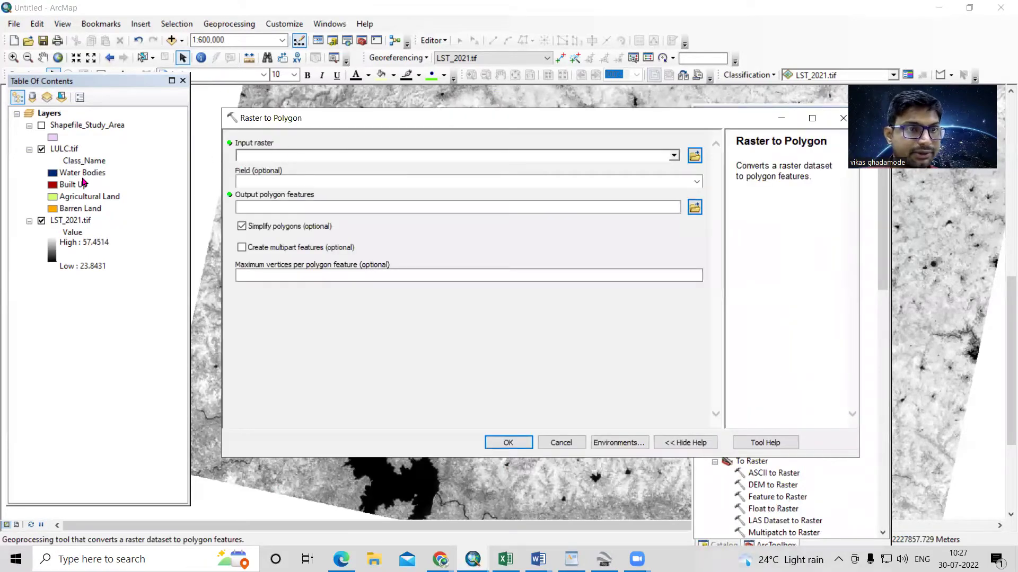
Step: Set LULC.tif as the input raster and Class_name as the field for the polygon conversion
{"action": "left_click_drag", "start_coordinate": [60, 151], "coordinate": [293, 157]}
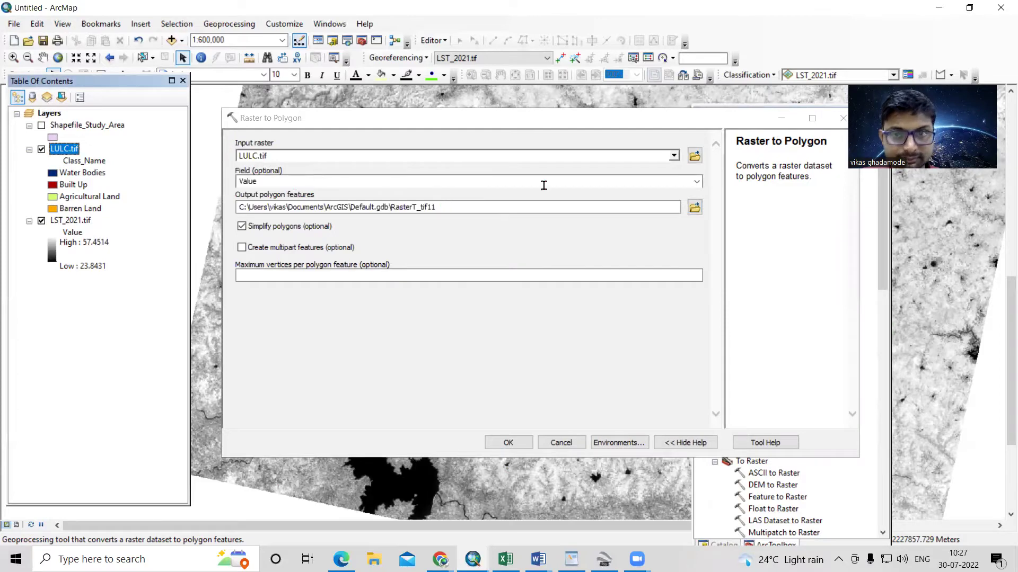
{"action": "left_click", "coordinate": [696, 182]}
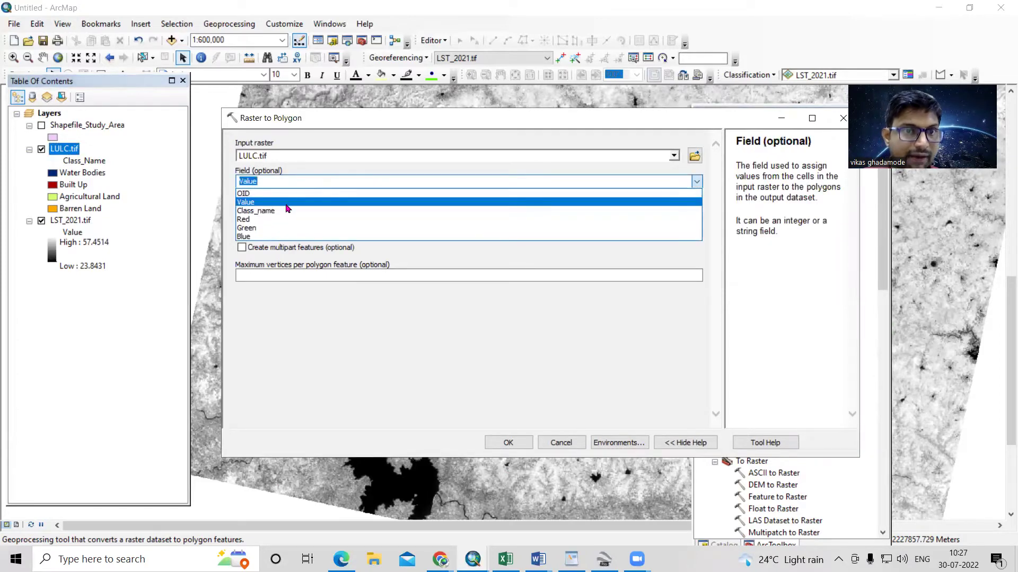
{"action": "left_click", "coordinate": [284, 213]}
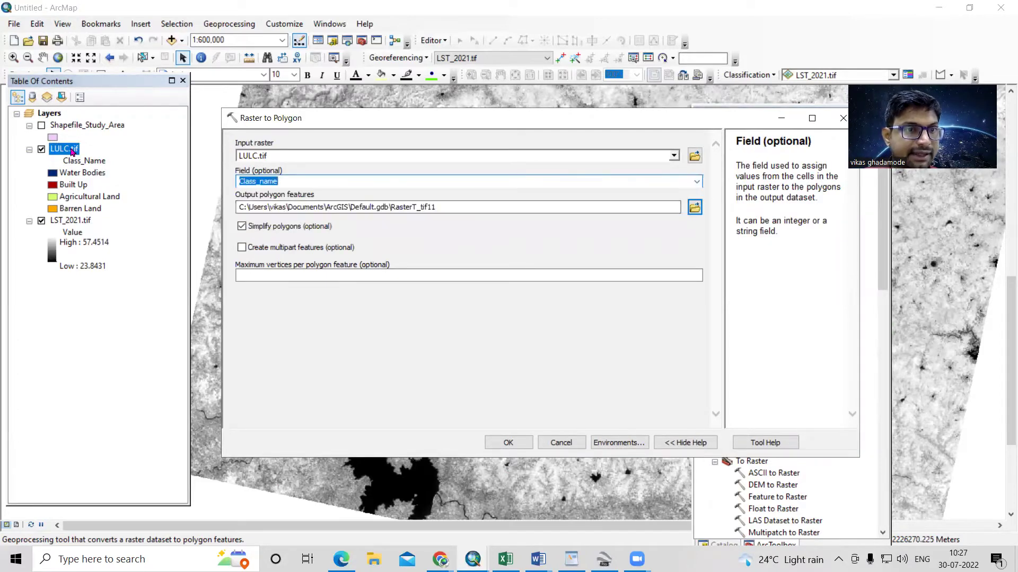
Step: Check the Class_name entries in the LULC.tif attribute table, and close the table
{"action": "right_click", "coordinate": [71, 150]}
{"action": "left_click", "coordinate": [137, 194]}
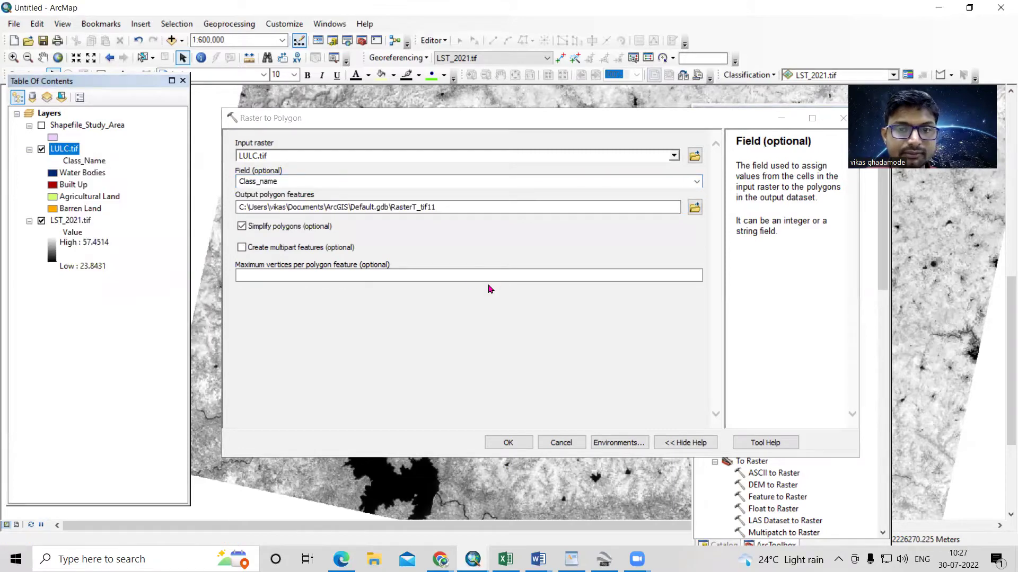
{"action": "left_click", "coordinate": [483, 120]}
{"action": "left_click", "coordinate": [484, 130]}
{"action": "left_click", "coordinate": [484, 141]}
{"action": "left_click", "coordinate": [482, 151]}
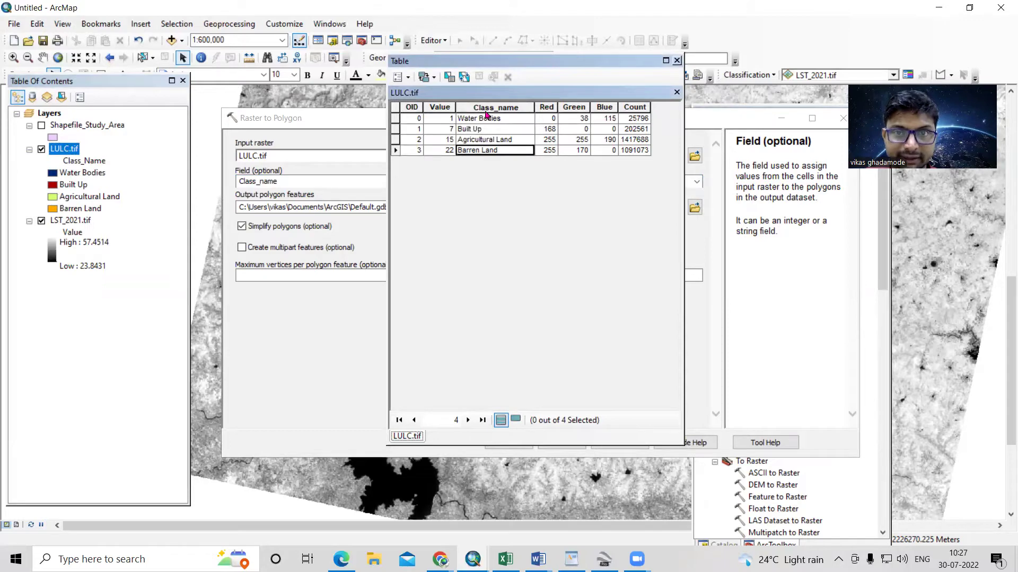
{"action": "left_click", "coordinate": [677, 60]}
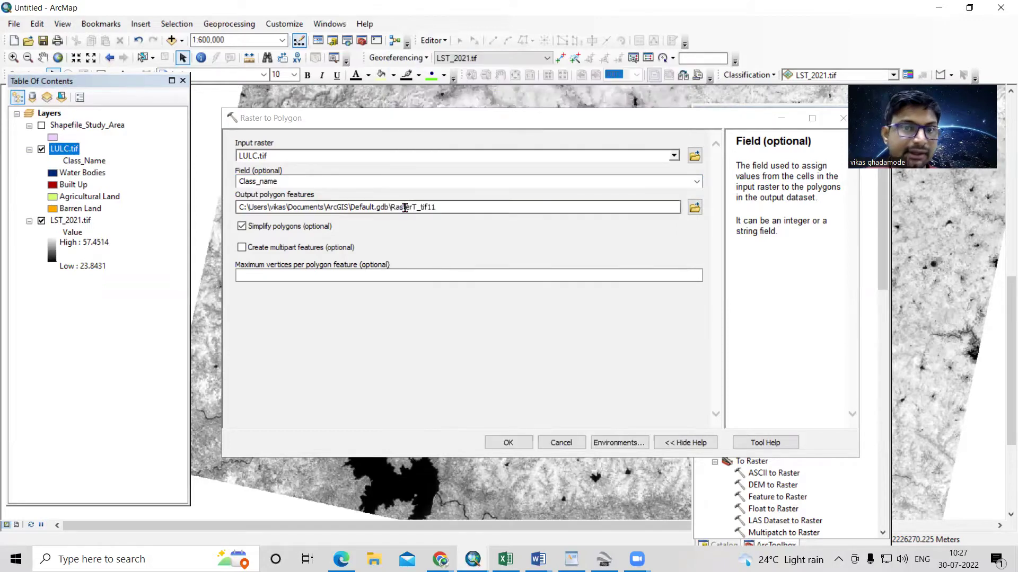
Step: Turn off polygon simplification for the raster-to-polygon conversion
{"action": "left_click_drag", "start_coordinate": [239, 203], "coordinate": [459, 202]}
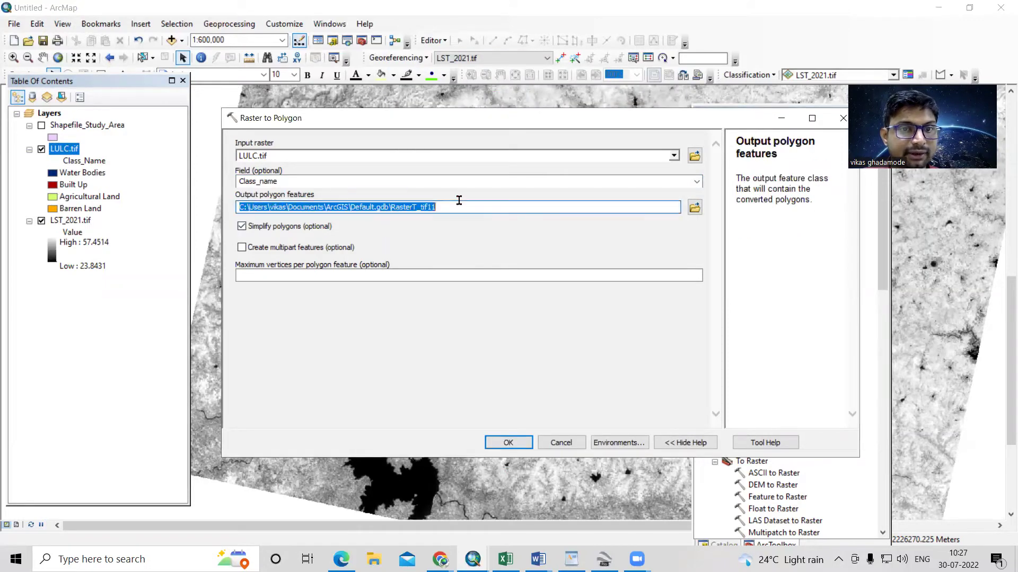
{"action": "left_click", "coordinate": [450, 236]}
{"action": "left_click", "coordinate": [241, 227]}
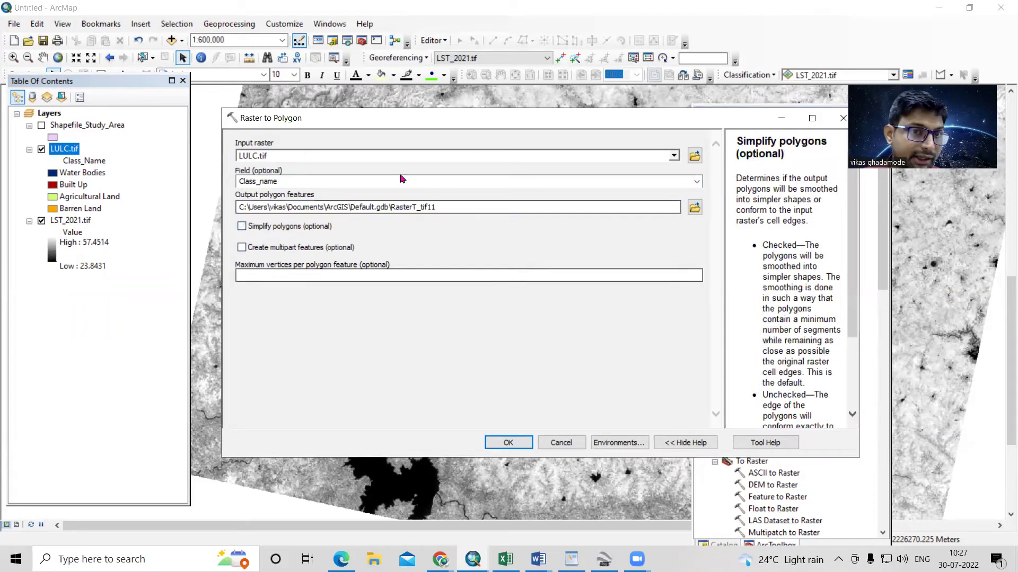
Step: Browse to the Mean LST folder inside D:\Video Lecture as the location for the output polygon features
{"action": "left_click", "coordinate": [694, 207]}
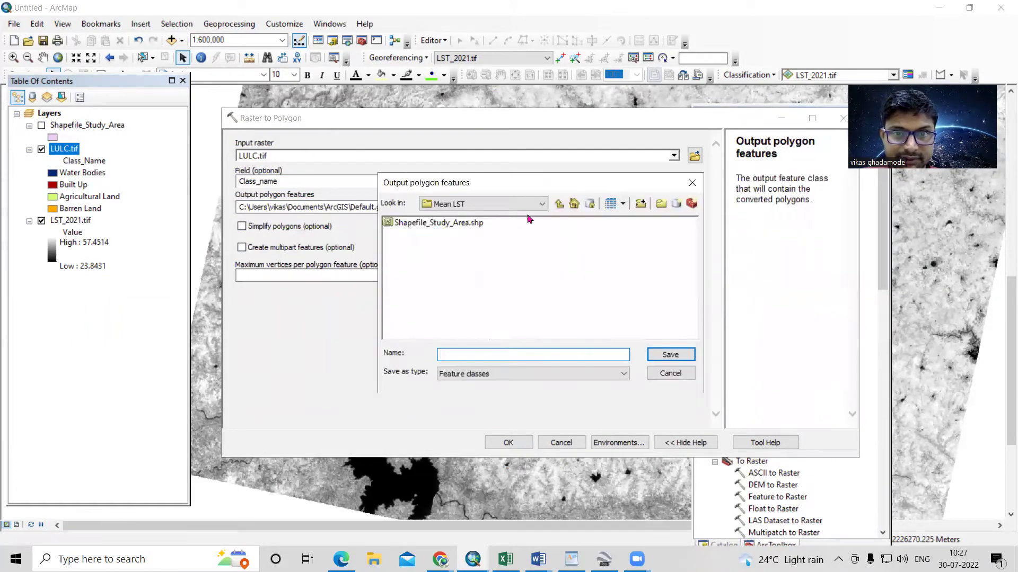
{"action": "left_click", "coordinate": [558, 205]}
{"action": "left_click", "coordinate": [558, 204]}
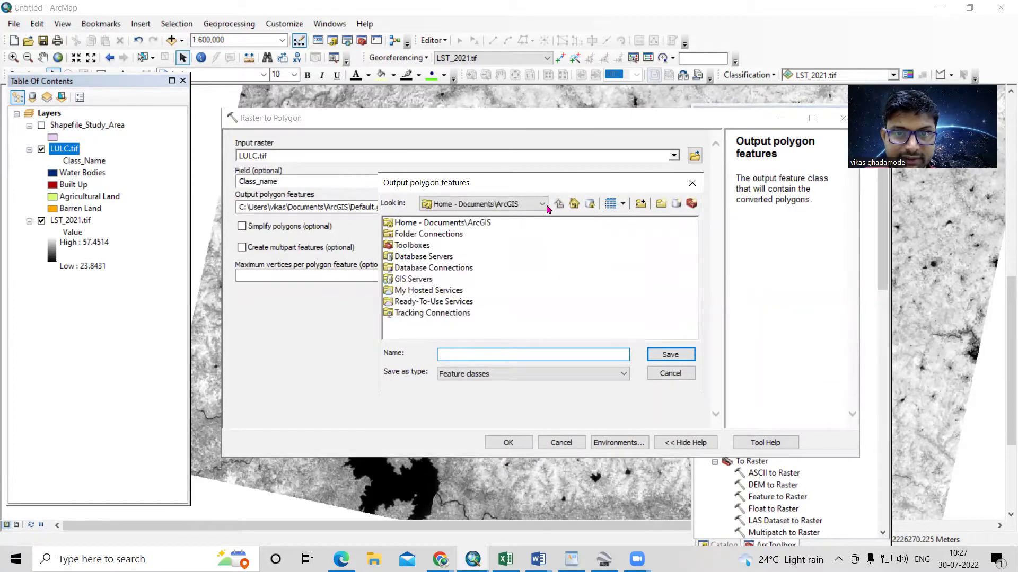
{"action": "left_click", "coordinate": [483, 204]}
{"action": "left_click", "coordinate": [477, 311]}
{"action": "left_click", "coordinate": [416, 256]}
{"action": "scroll", "coordinate": [416, 259], "scroll_direction": "down", "scroll_amount": 5}
{"action": "left_click", "coordinate": [543, 281]}
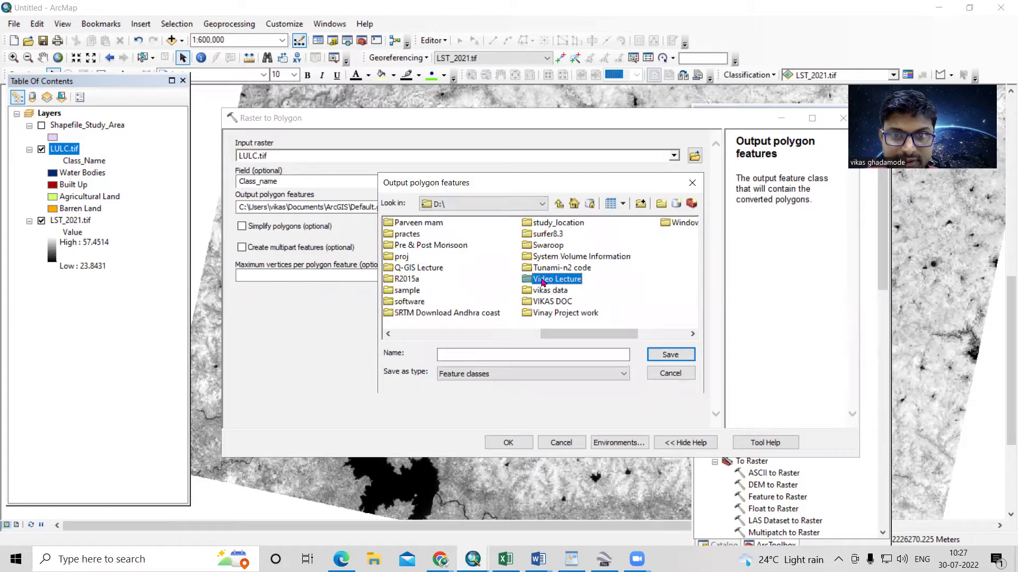
{"action": "double_click", "coordinate": [545, 281]}
{"action": "left_click", "coordinate": [405, 238]}
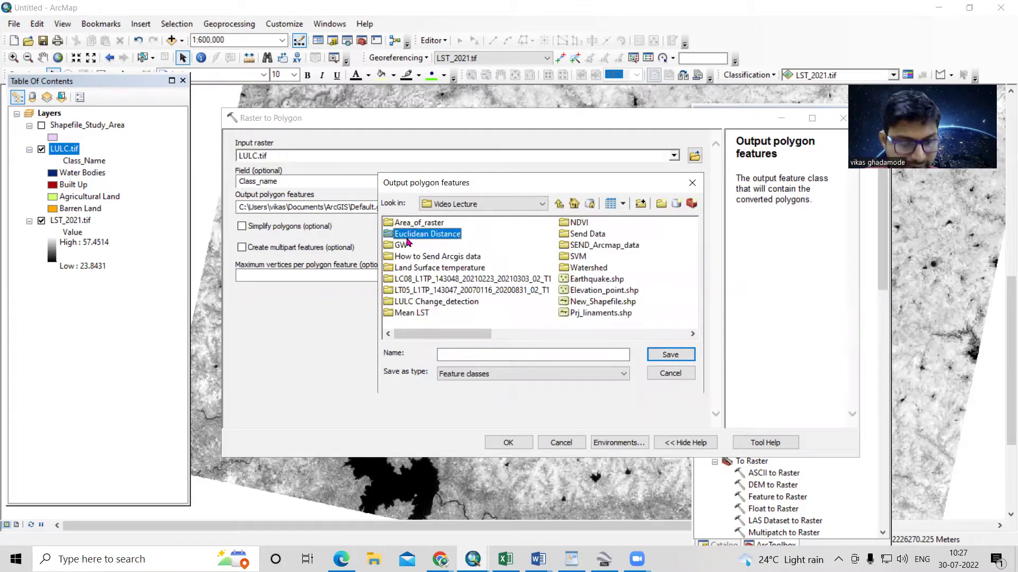
{"action": "key", "text": "m"}
{"action": "double_click", "coordinate": [420, 313]}
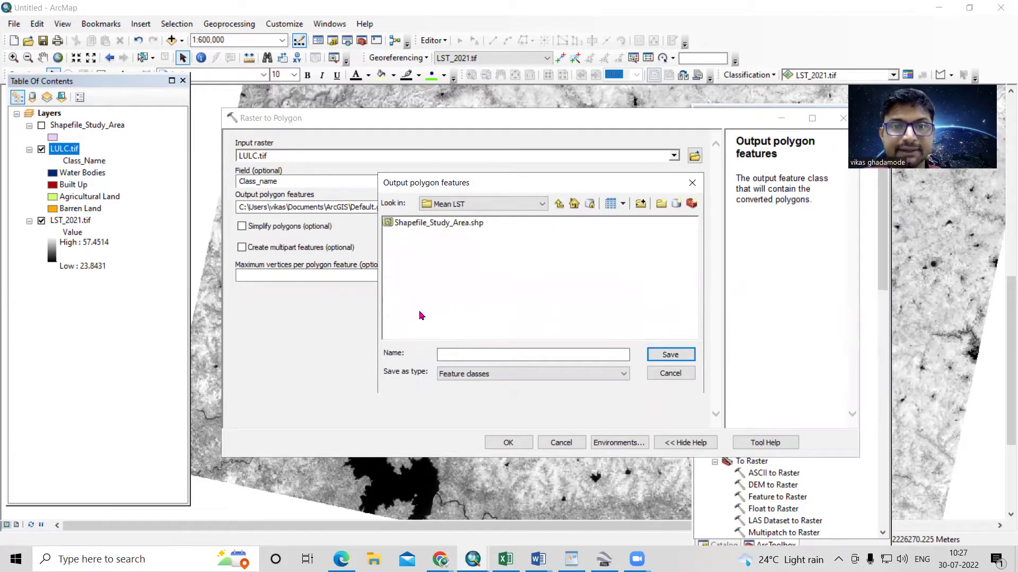
Step: Name the output polygon features Ras_poly_LULC and run the conversion
{"action": "left_click", "coordinate": [484, 351]}
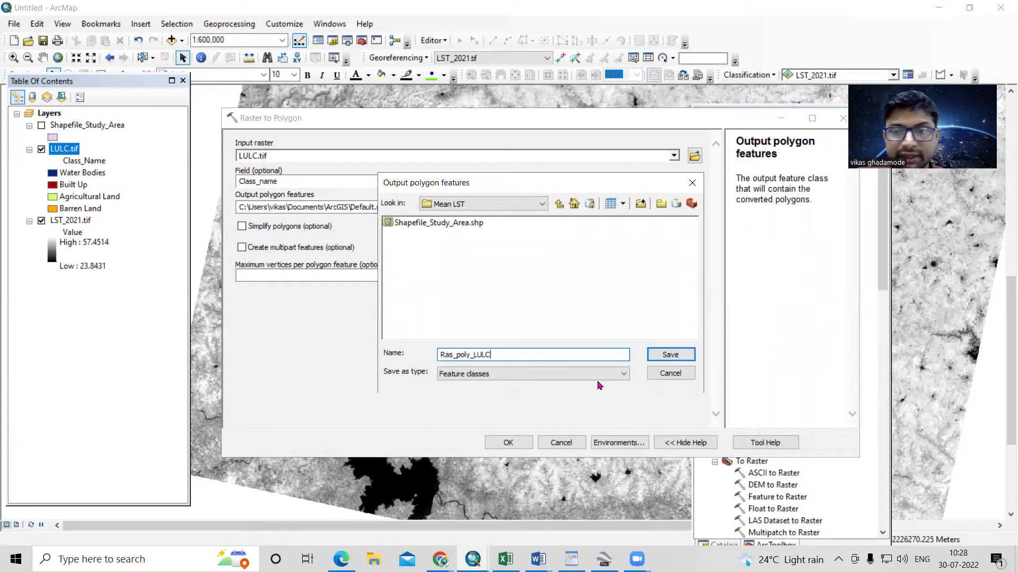
{"action": "left_click", "coordinate": [667, 355]}
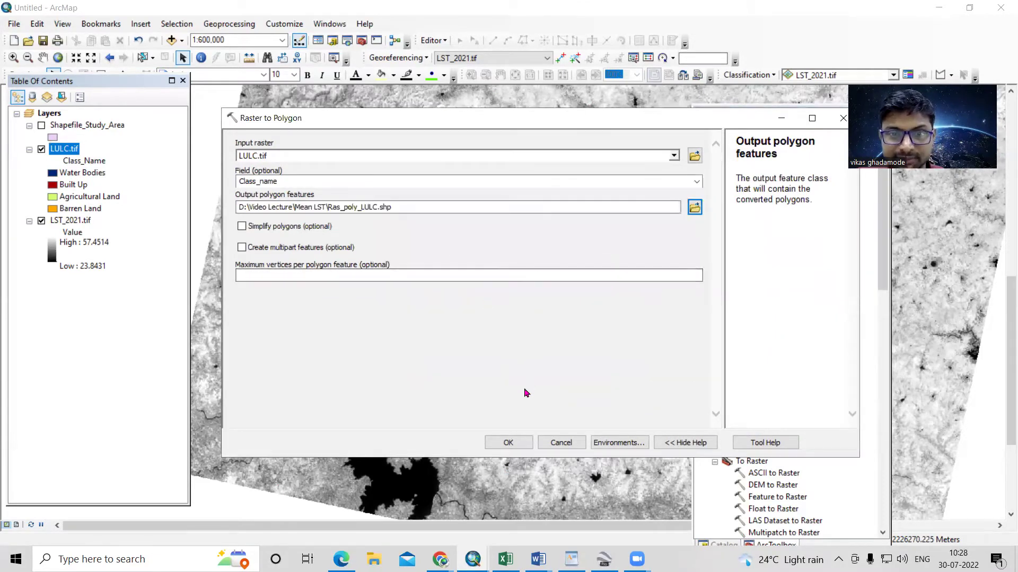
{"action": "left_click", "coordinate": [509, 443]}
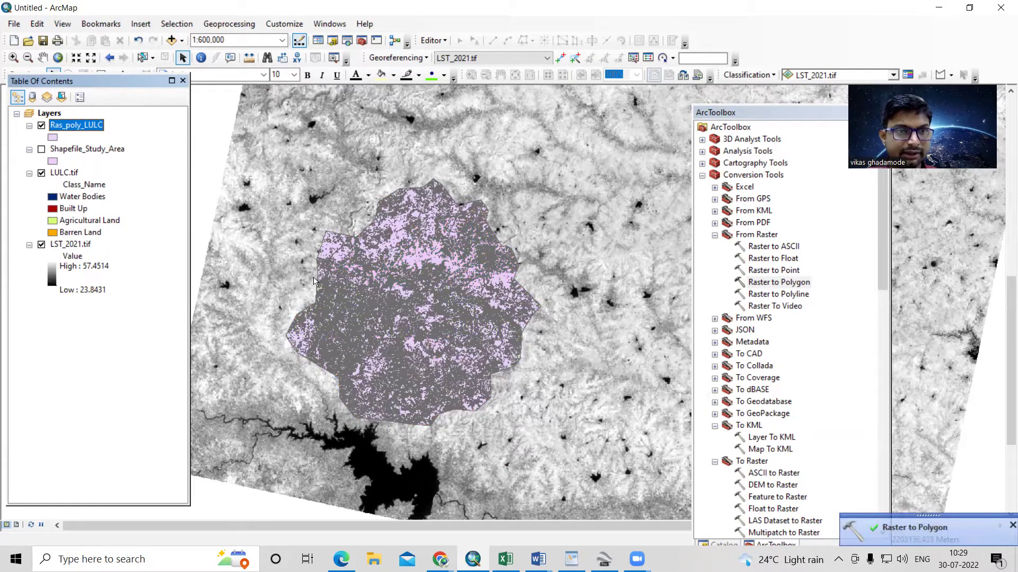
Step: Symbolize the Ras_poly_LULC layer by unique values of the Class_name field, with all class values added
{"action": "right_click", "coordinate": [89, 130]}
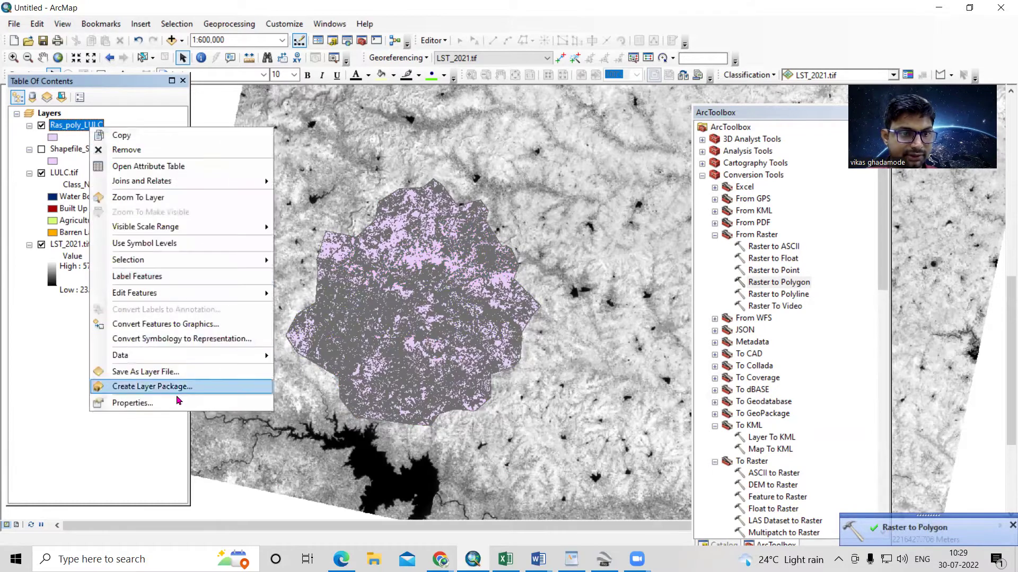
{"action": "left_click", "coordinate": [122, 401]}
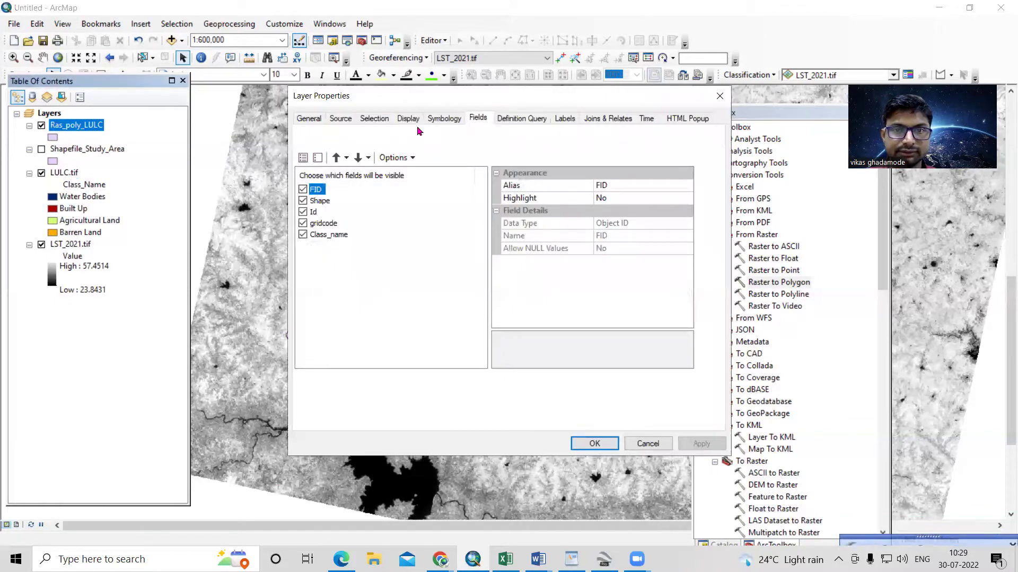
{"action": "left_click", "coordinate": [436, 119]}
{"action": "left_click", "coordinate": [321, 164]}
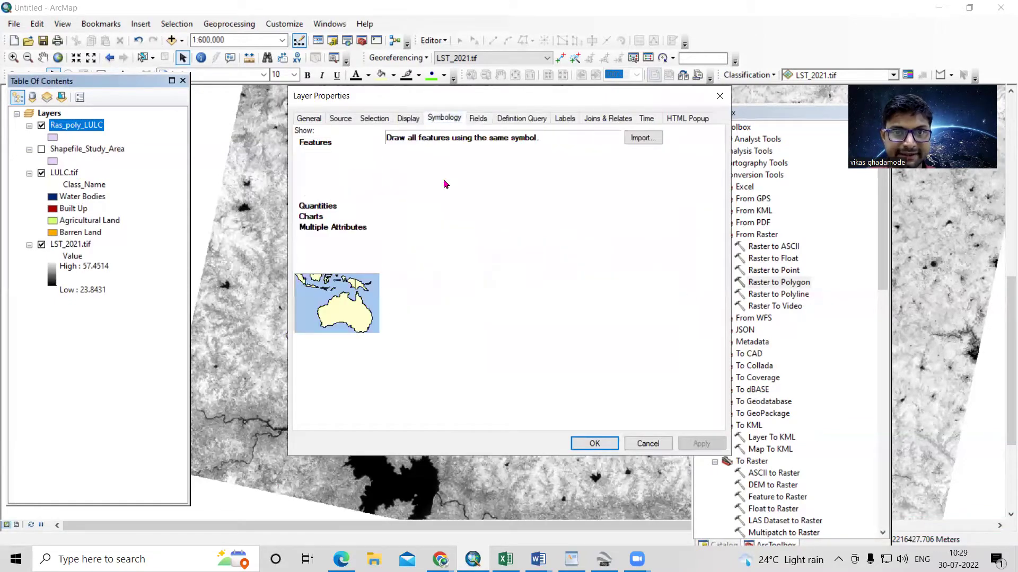
{"action": "left_click", "coordinate": [439, 167]}
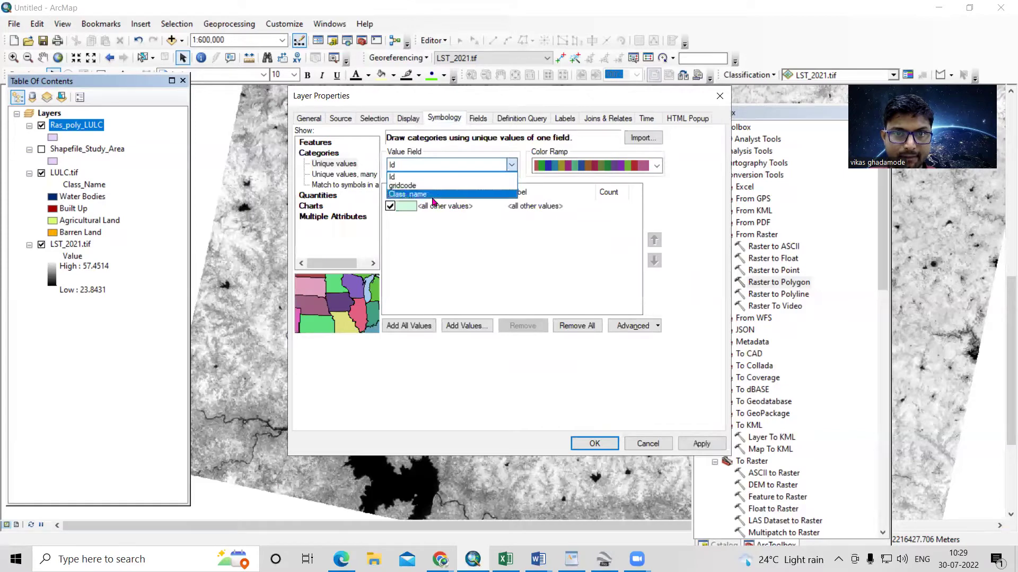
{"action": "left_click", "coordinate": [438, 195]}
{"action": "left_click", "coordinate": [408, 326]}
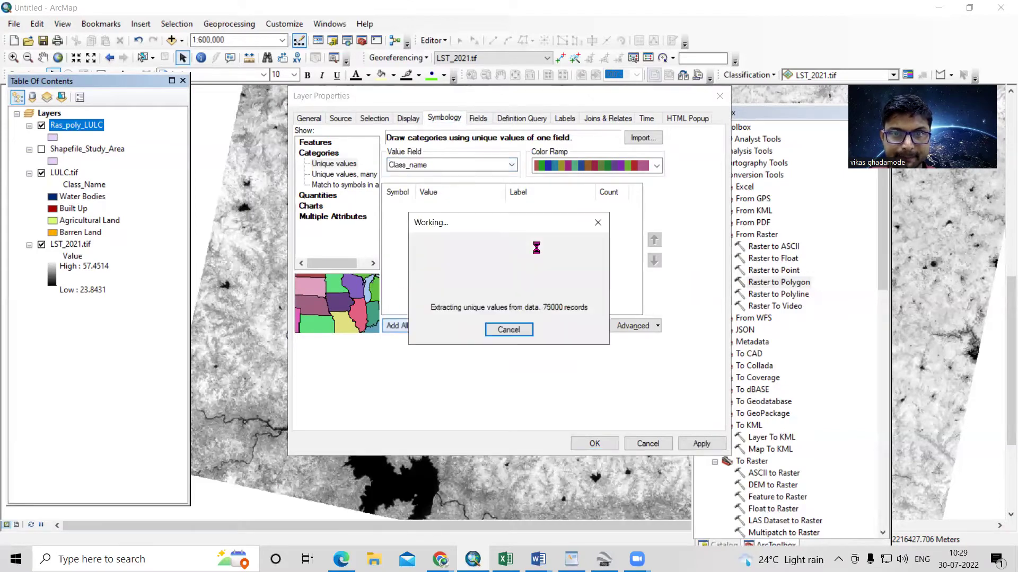
{"action": "left_click", "coordinate": [703, 445]}
{"action": "left_click", "coordinate": [594, 444]}
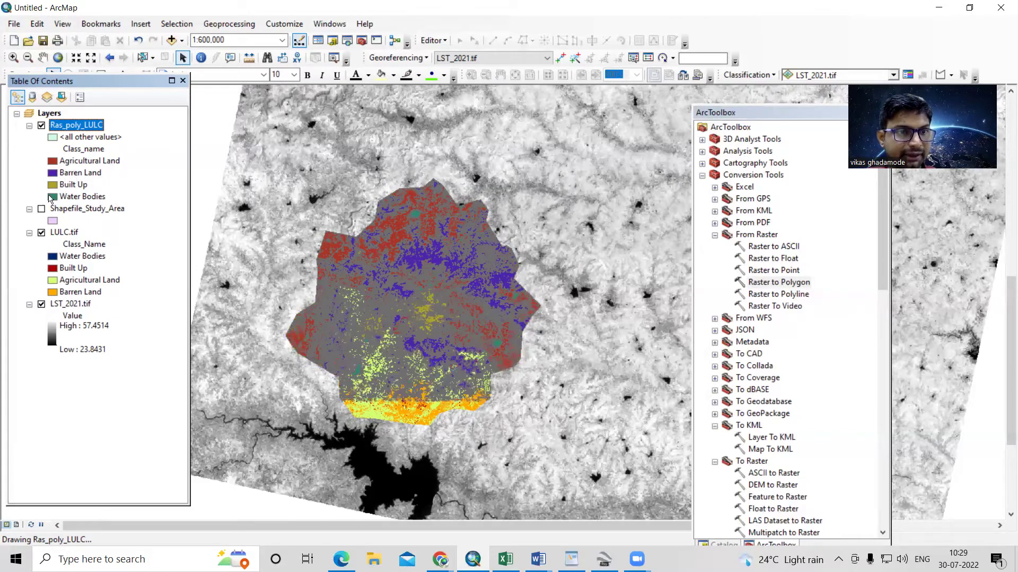
Step: Hide the LULC.tif layer and open the attribute table of Ras_poly_LULC
{"action": "left_click", "coordinate": [42, 234]}
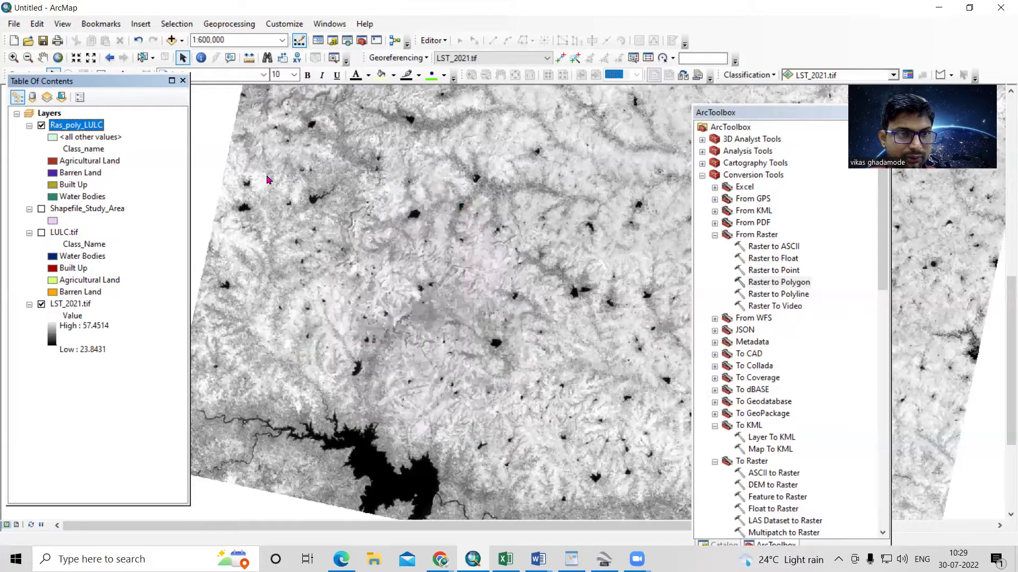
{"action": "right_click", "coordinate": [81, 126]}
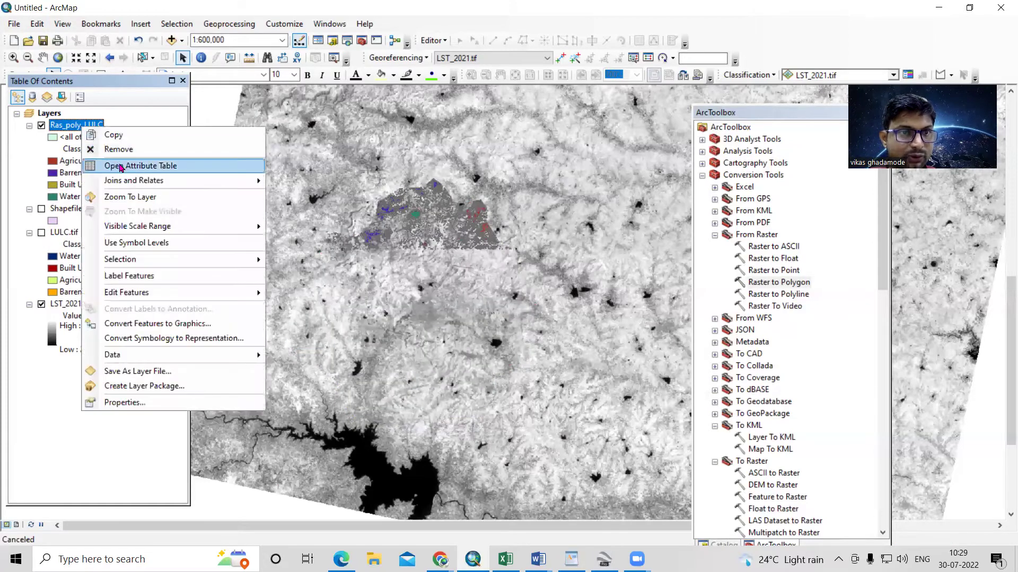
{"action": "left_click", "coordinate": [121, 166]}
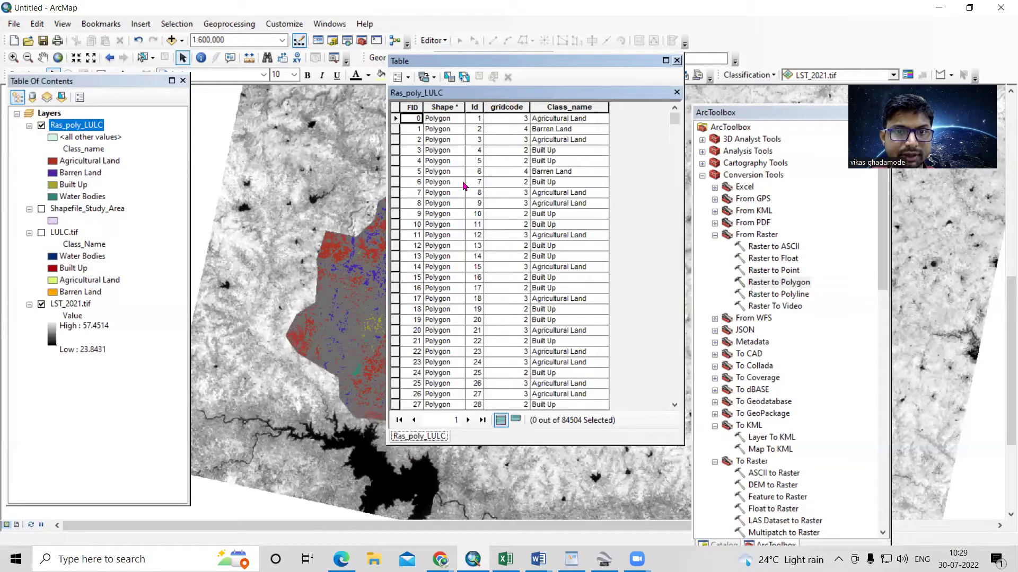
Step: Select the records in the Ras_poly_LULC table whose Class_name equals 'Agricultural Land' using Select by Attributes
{"action": "left_click", "coordinate": [448, 78]}
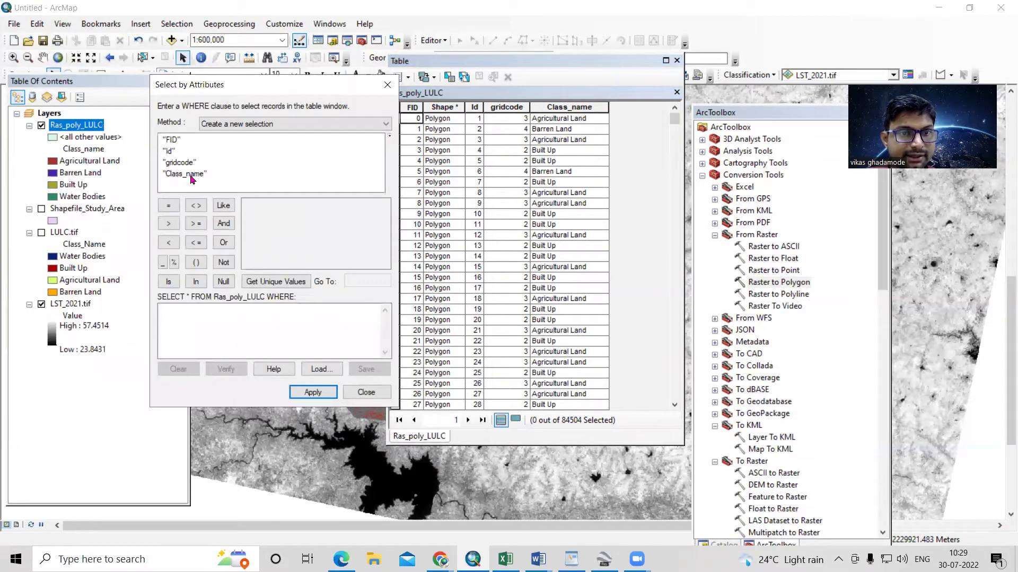
{"action": "double_click", "coordinate": [186, 174]}
{"action": "left_click", "coordinate": [169, 206]}
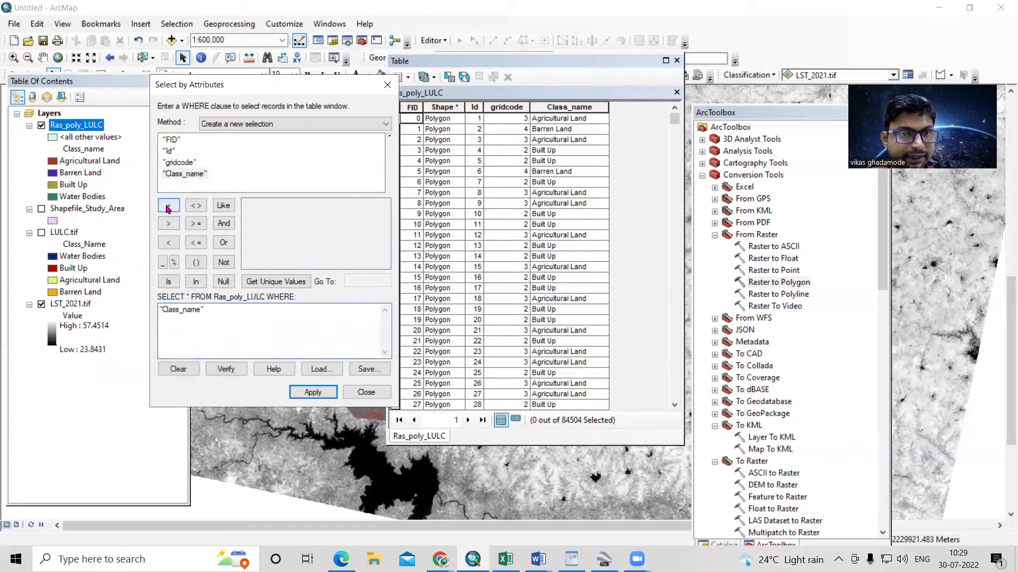
{"action": "left_click", "coordinate": [263, 280]}
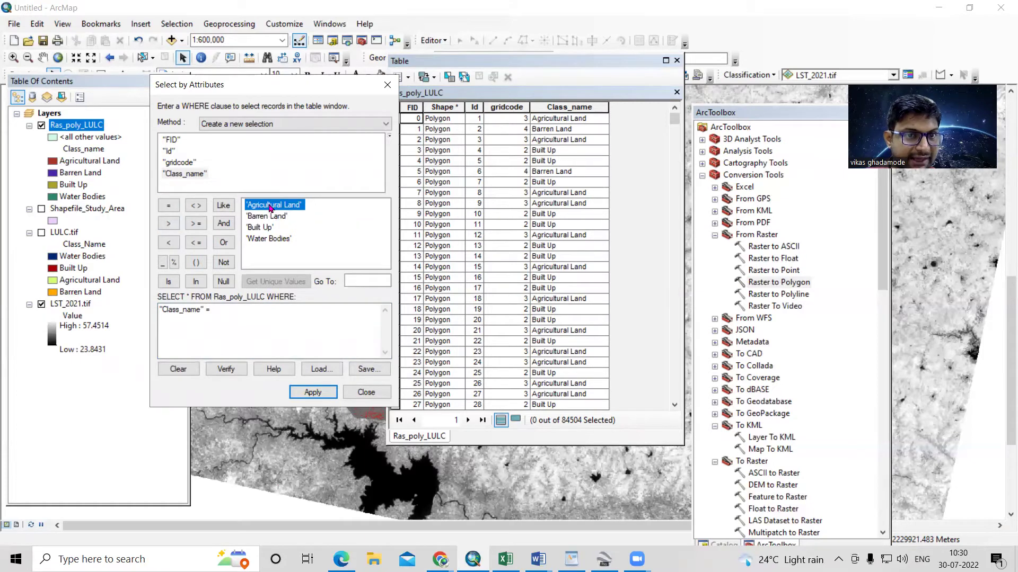
{"action": "double_click", "coordinate": [251, 206]}
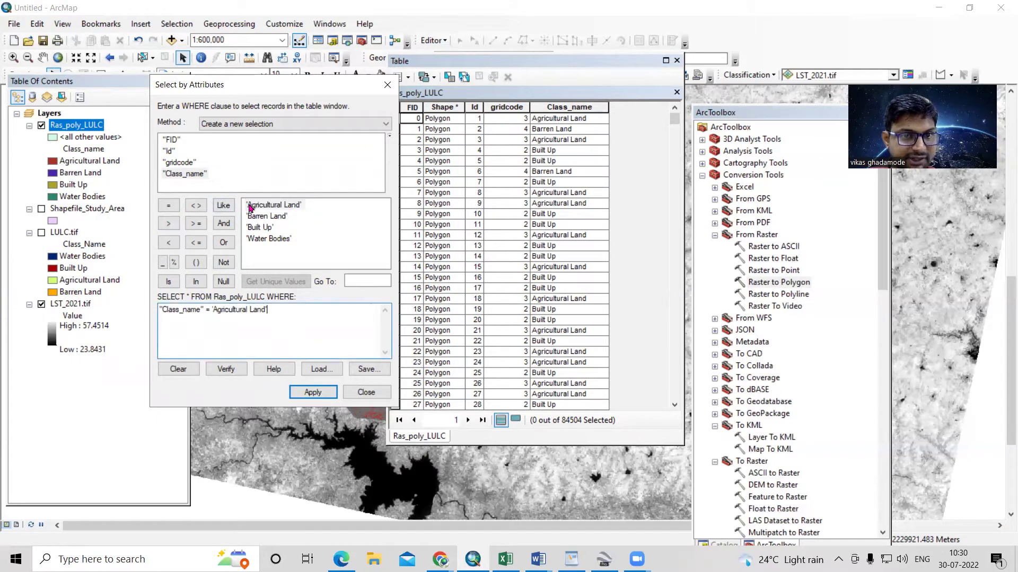
{"action": "left_click", "coordinate": [319, 392]}
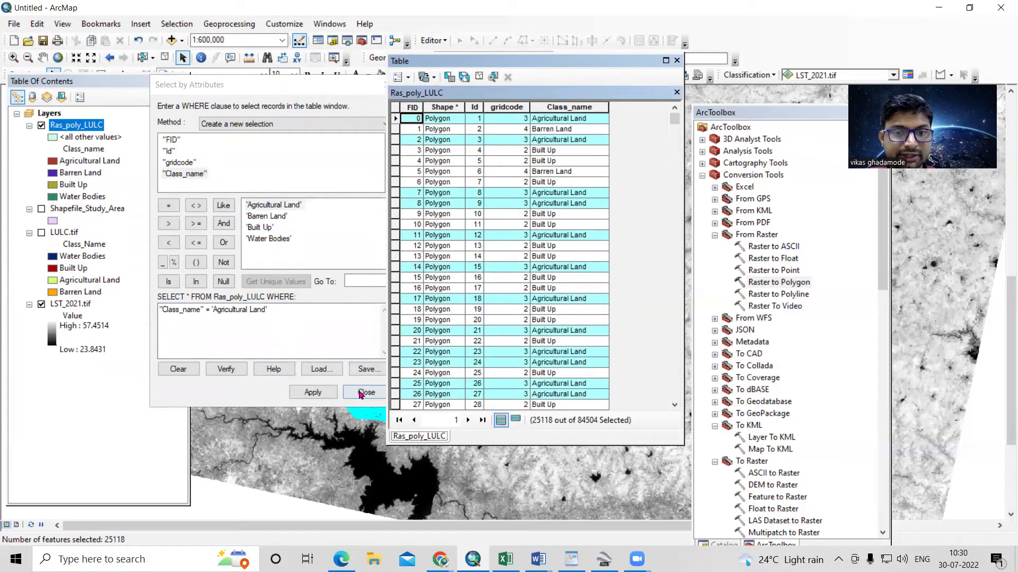
{"action": "left_click", "coordinate": [365, 392]}
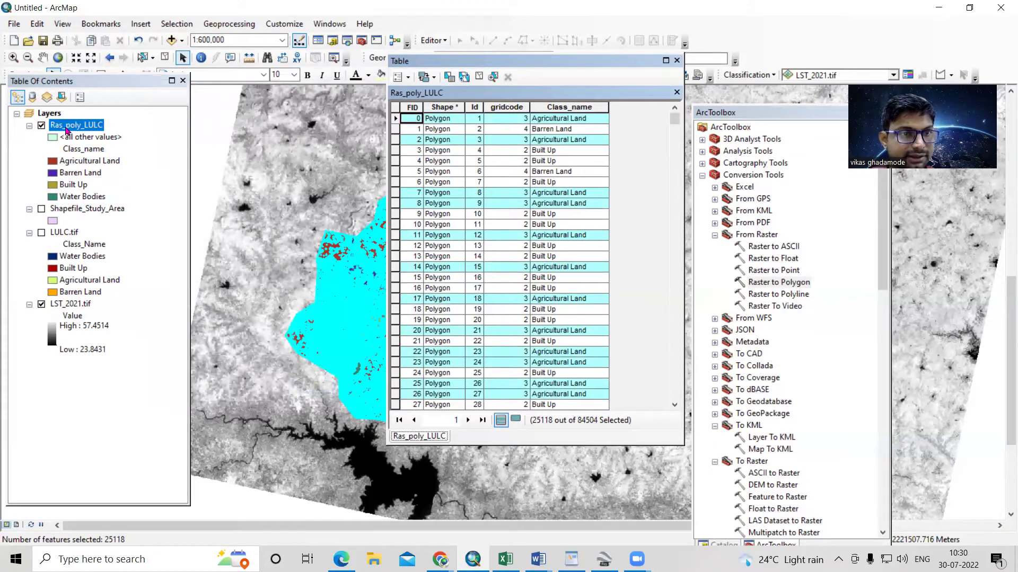
Step: Start exporting the selected Ras_poly_LULC features, with the Mean LST folder inside D:\Video Lecture as the output location
{"action": "right_click", "coordinate": [68, 130]}
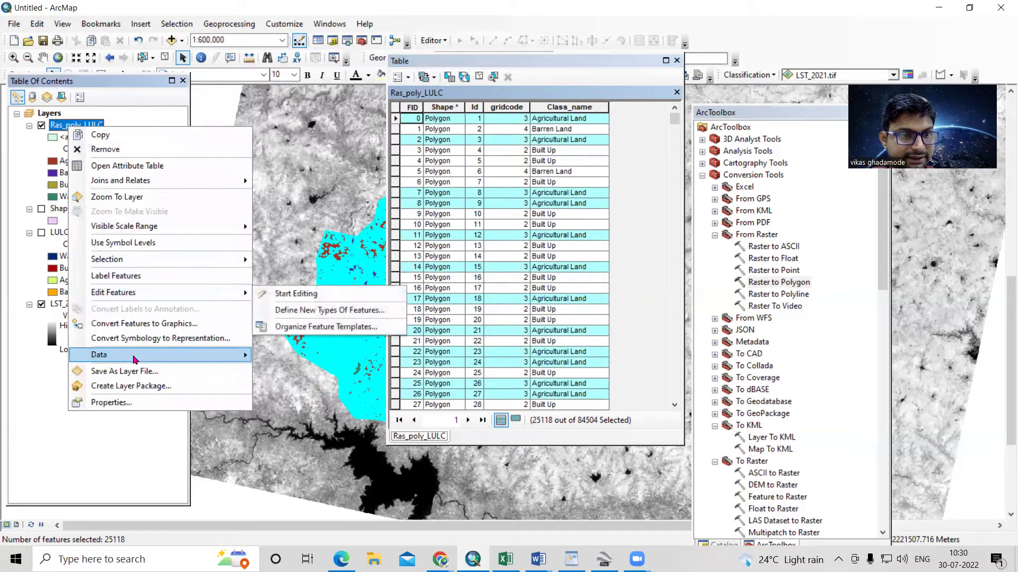
{"action": "mouse_move", "coordinate": [253, 360]}
{"action": "left_click", "coordinate": [297, 371]}
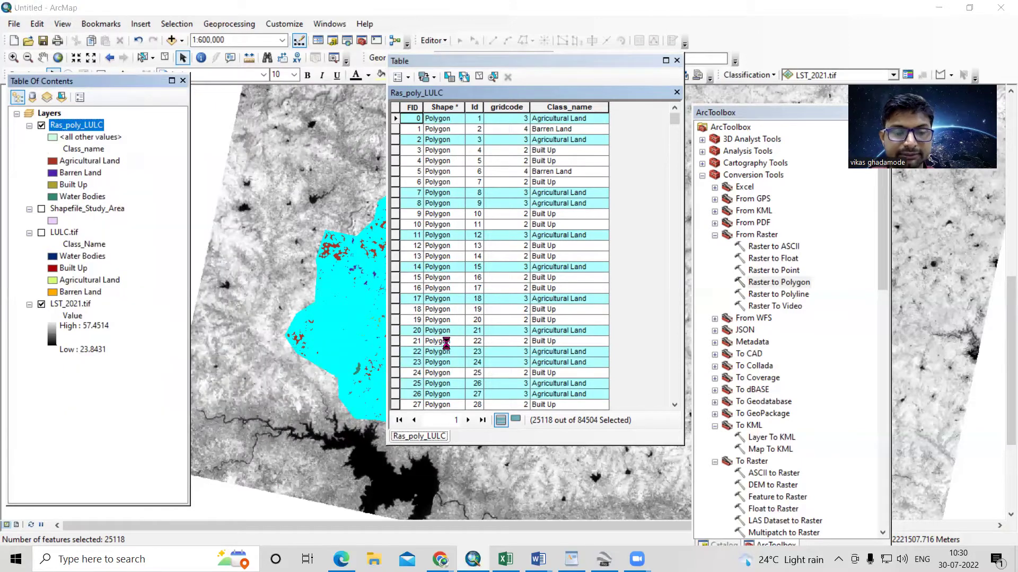
{"action": "left_click", "coordinate": [620, 301]}
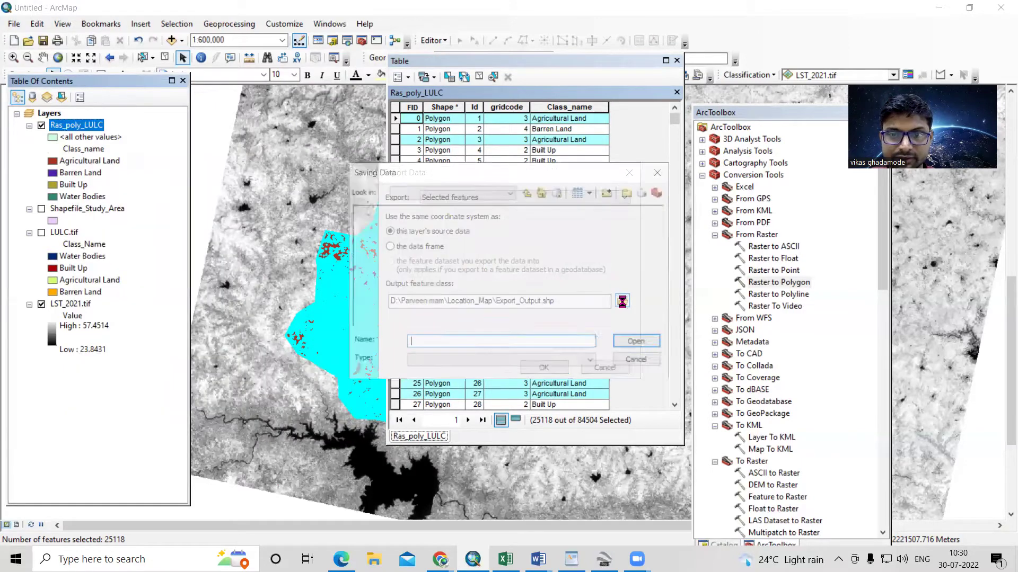
{"action": "left_click", "coordinate": [528, 192]}
{"action": "scroll", "coordinate": [398, 295], "scroll_direction": "down", "scroll_amount": 3}
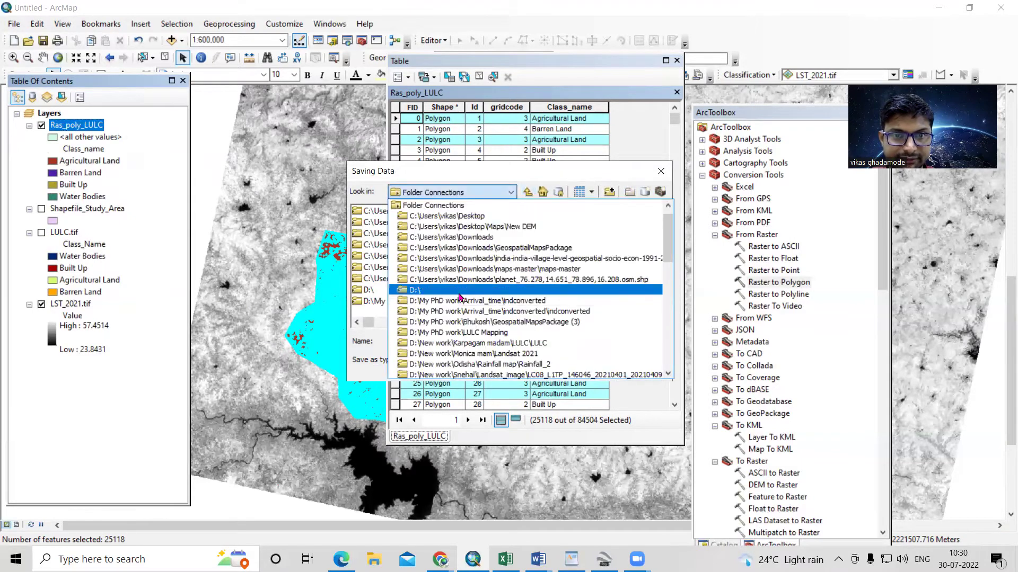
{"action": "double_click", "coordinate": [390, 249]}
{"action": "scroll", "coordinate": [403, 265], "scroll_direction": "down", "scroll_amount": 5}
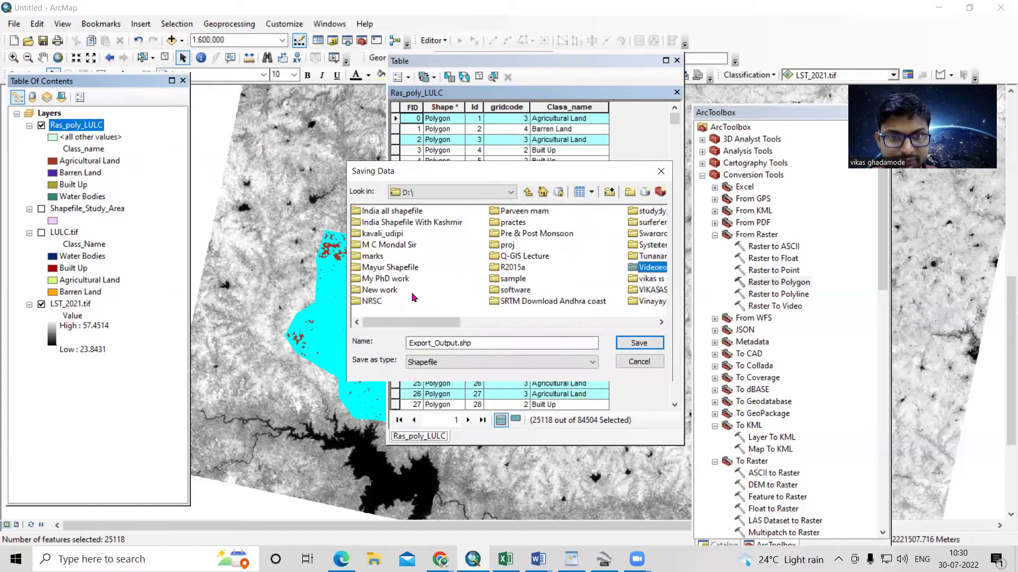
{"action": "left_click", "coordinate": [524, 268]}
{"action": "double_click", "coordinate": [525, 268]}
{"action": "left_click", "coordinate": [359, 234]}
{"action": "left_click", "coordinate": [385, 302]}
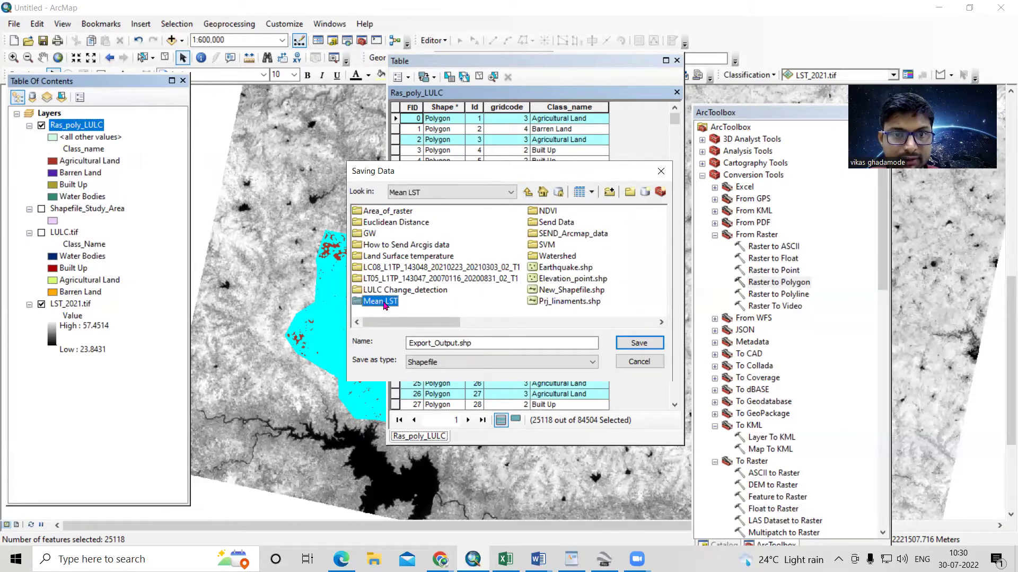
{"action": "double_click", "coordinate": [384, 303]}
Step: Name the output shapefile Agri_2021, run the export and add the exported data to the map as a layer
{"action": "left_click_drag", "start_coordinate": [480, 346], "coordinate": [358, 352]}
{"action": "key", "text": "BackSpace"}
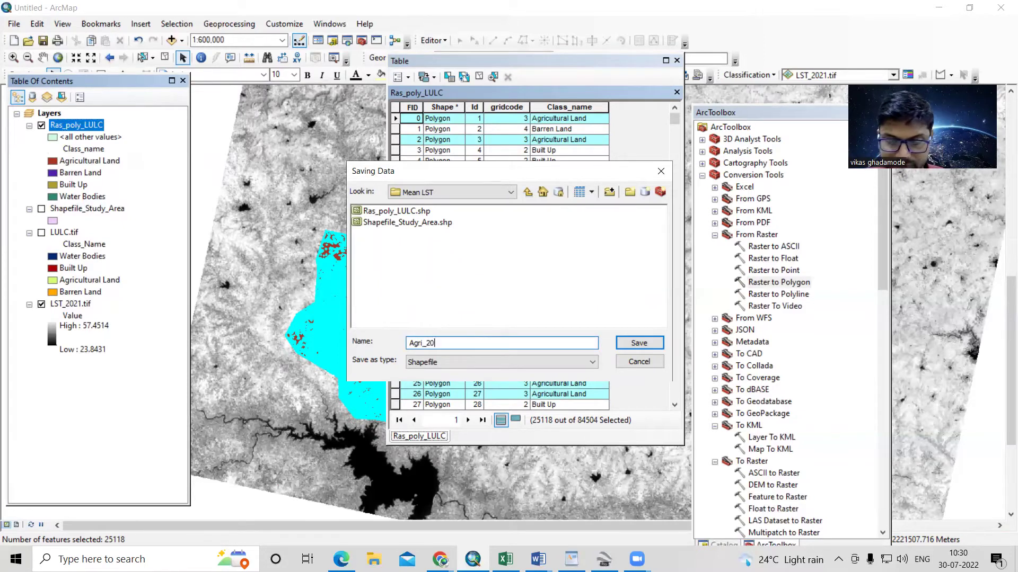
{"action": "left_click", "coordinate": [638, 342]}
{"action": "left_click", "coordinate": [544, 364]}
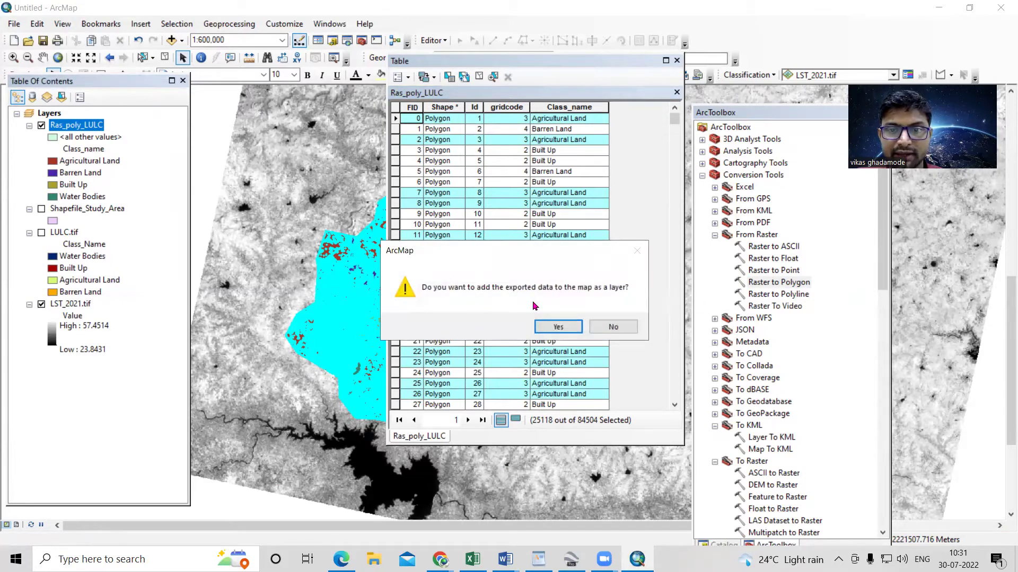
{"action": "left_click", "coordinate": [562, 326]}
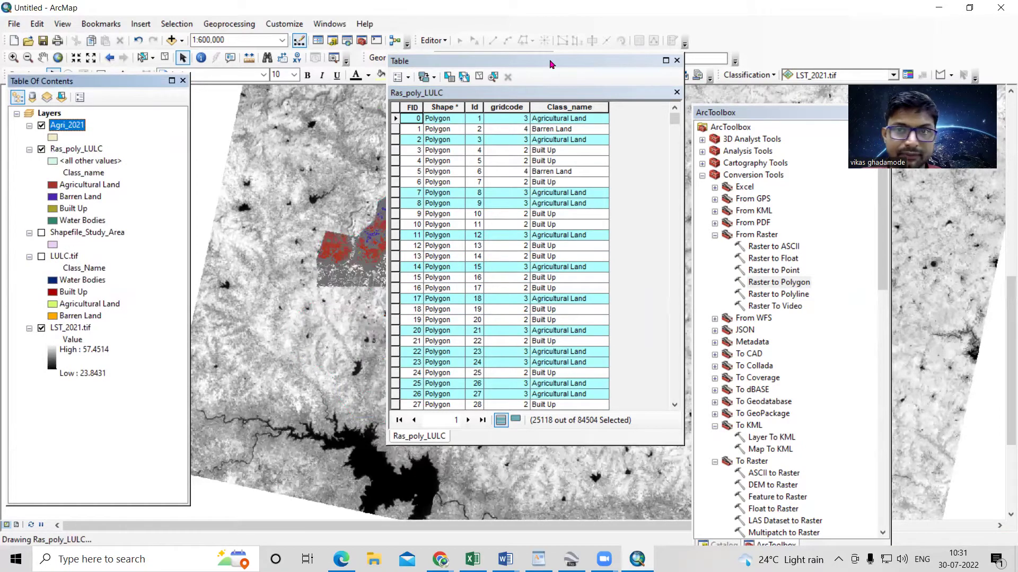
Step: Move the table off the map and temporarily hide Ras_poly_LULC to view the Agri_2021 polygons
{"action": "key", "text": "Escape"}
{"action": "left_click_drag", "start_coordinate": [769, 62], "coordinate": [770, 60]}
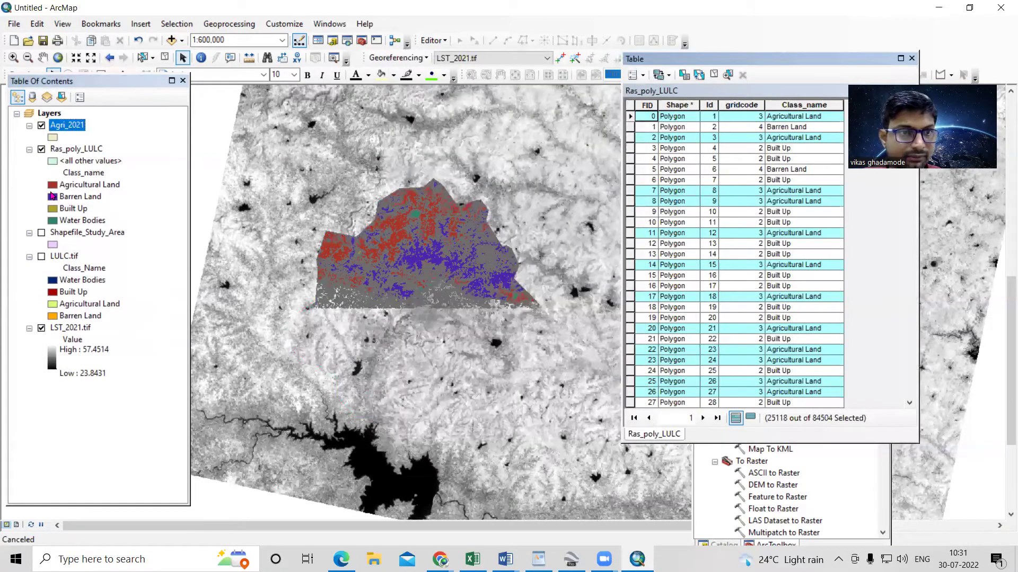
{"action": "left_click", "coordinate": [41, 149]}
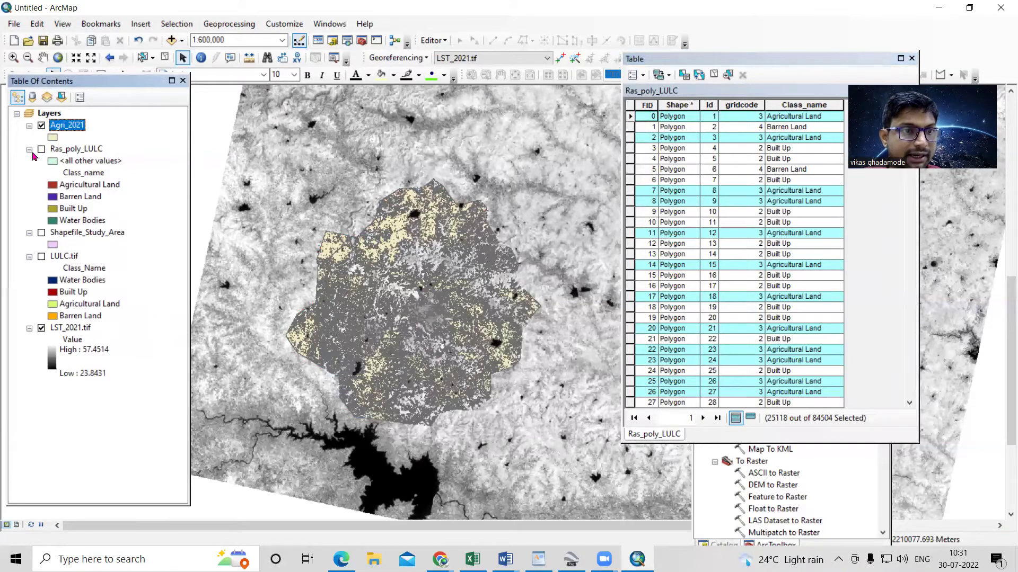
{"action": "left_click", "coordinate": [42, 150]}
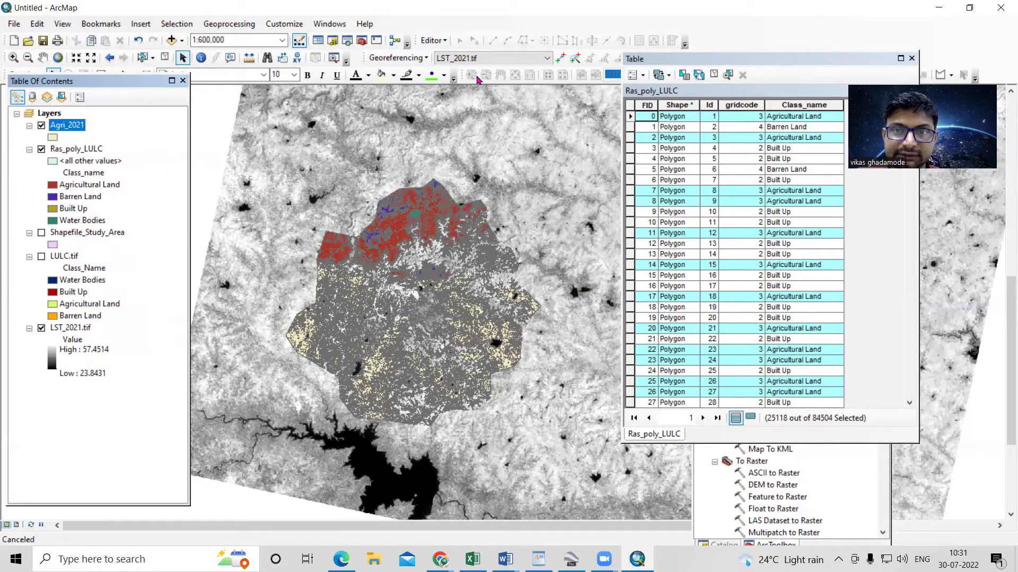
Step: Clear the agricultural selection and select the Ras_poly_LULC records whose Class_name equals 'Barren Land'
{"action": "left_click_drag", "start_coordinate": [718, 92], "coordinate": [445, 102]}
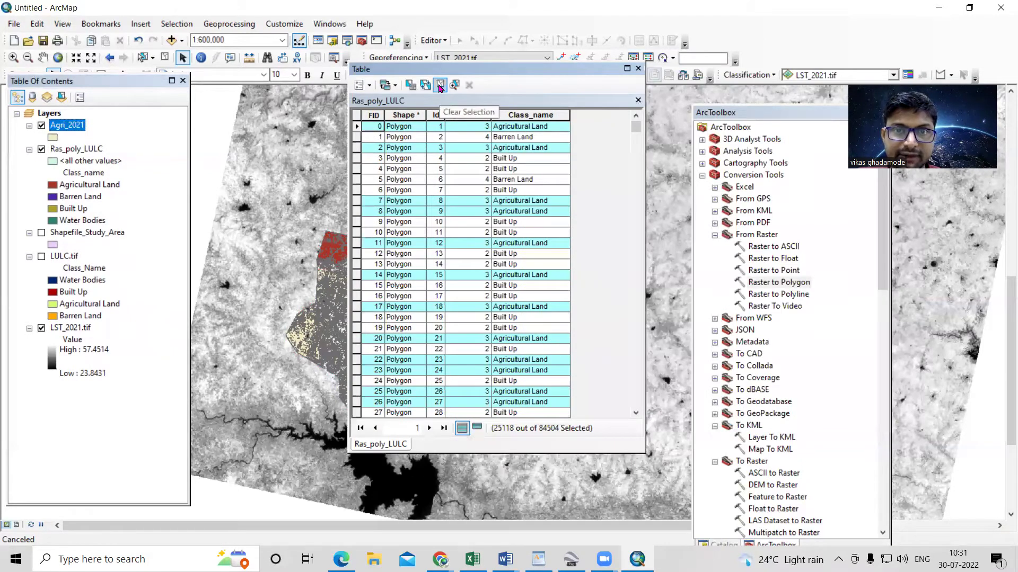
{"action": "left_click", "coordinate": [439, 86]}
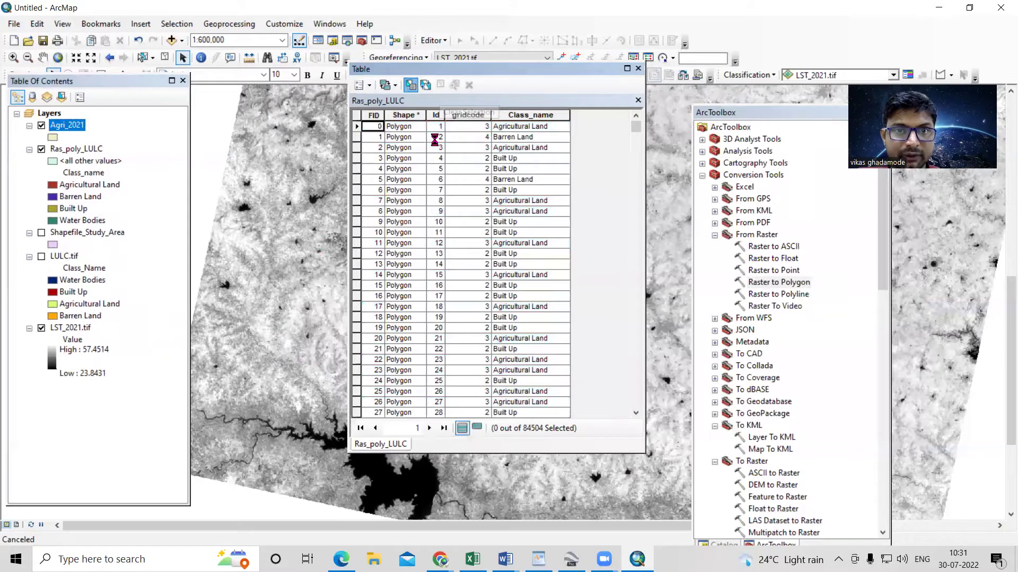
{"action": "left_click", "coordinate": [410, 84]}
{"action": "left_click_drag", "start_coordinate": [164, 253], "coordinate": [3, 260]}
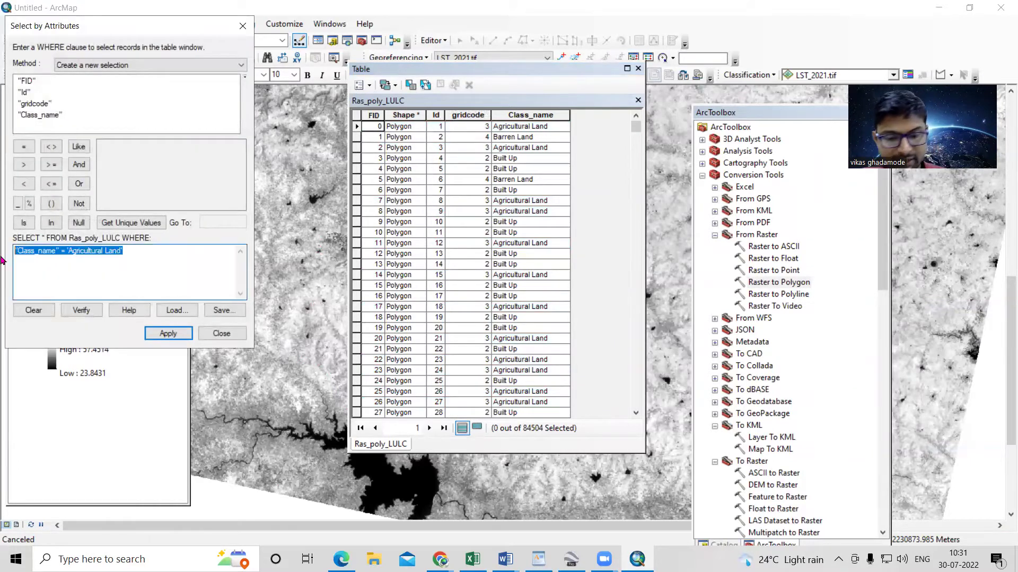
{"action": "key", "text": "Delete"}
{"action": "double_click", "coordinate": [40, 114]}
{"action": "left_click", "coordinate": [24, 146]}
{"action": "left_click", "coordinate": [114, 225]}
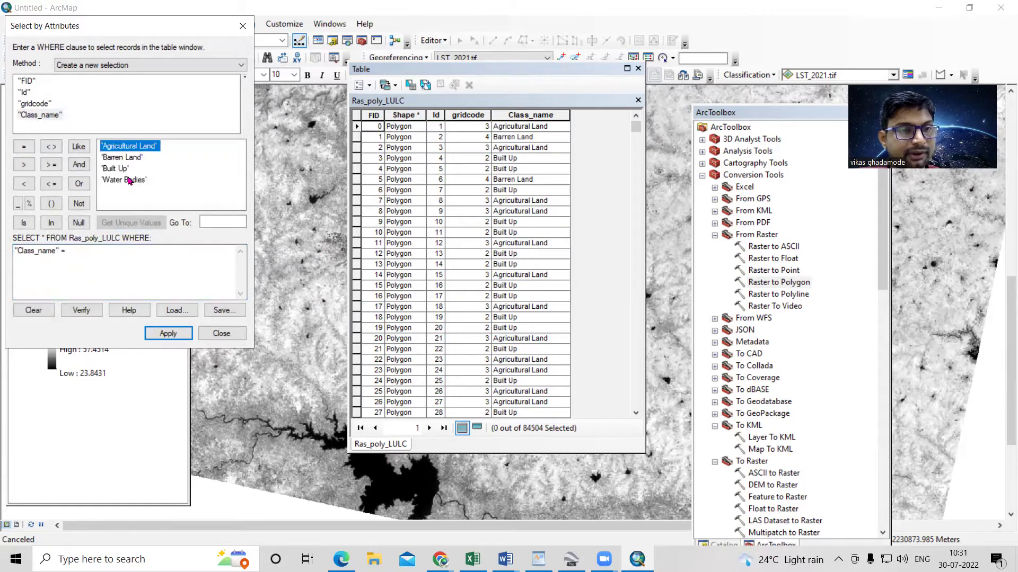
{"action": "double_click", "coordinate": [127, 158]}
{"action": "left_click", "coordinate": [168, 334]}
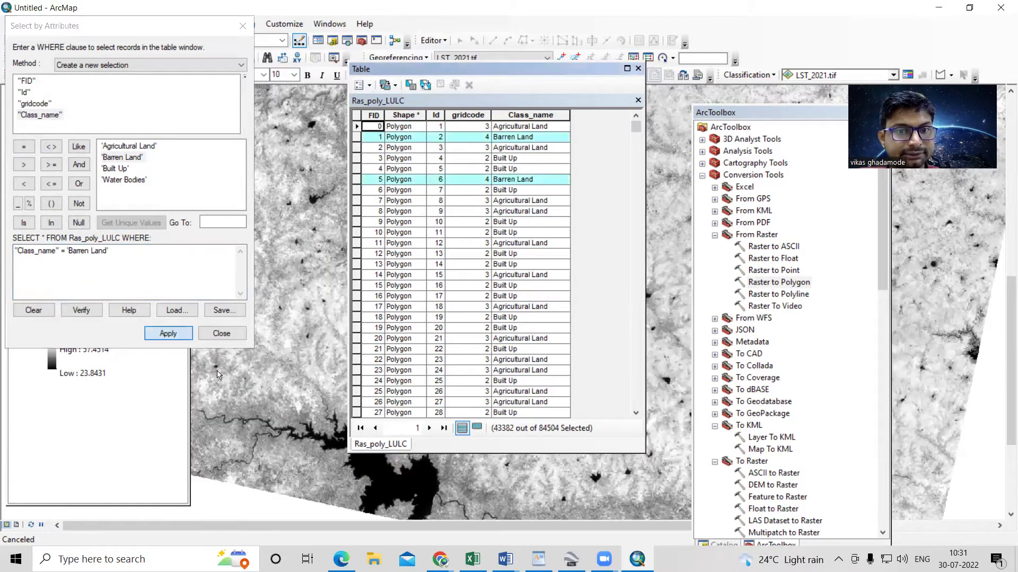
Step: Export all features of the Agri_2021 layer as Barren_Land_2021.shp in the Mean LST folder and add the result to the map
{"action": "left_click_drag", "start_coordinate": [120, 30], "coordinate": [135, 38]}
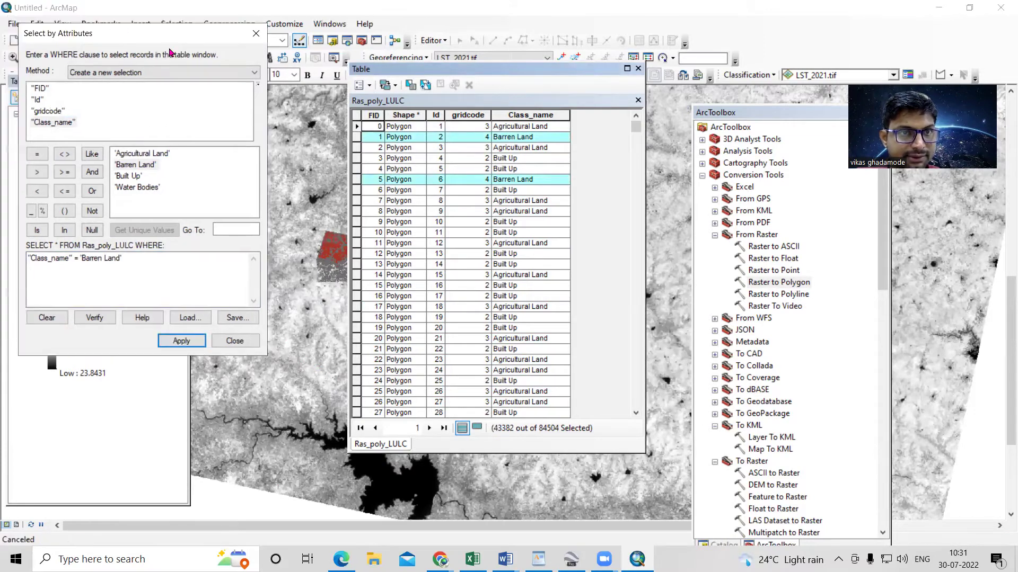
{"action": "key", "text": "super+shift+Right"}
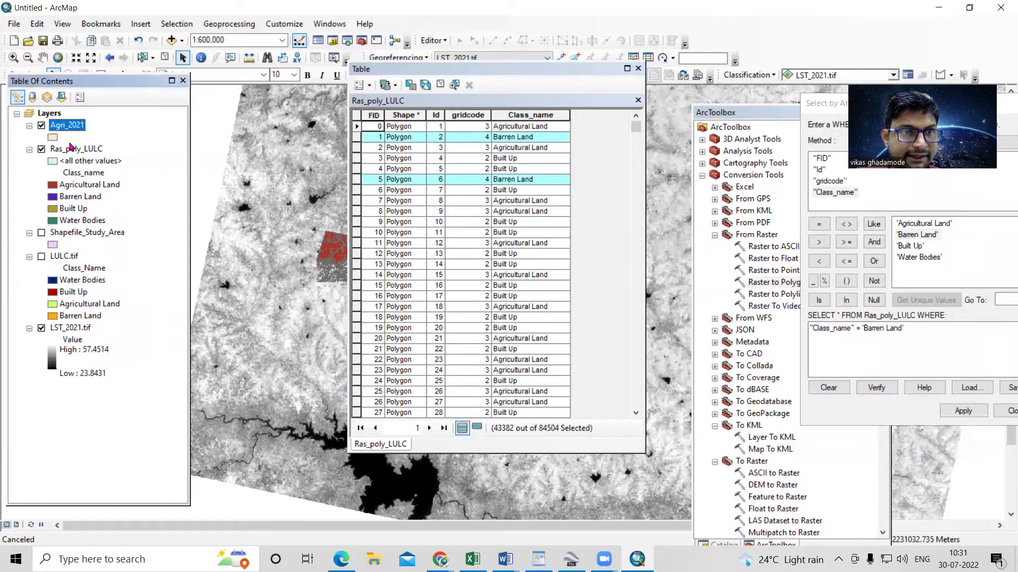
{"action": "right_click", "coordinate": [63, 126]}
{"action": "mouse_move", "coordinate": [178, 354]}
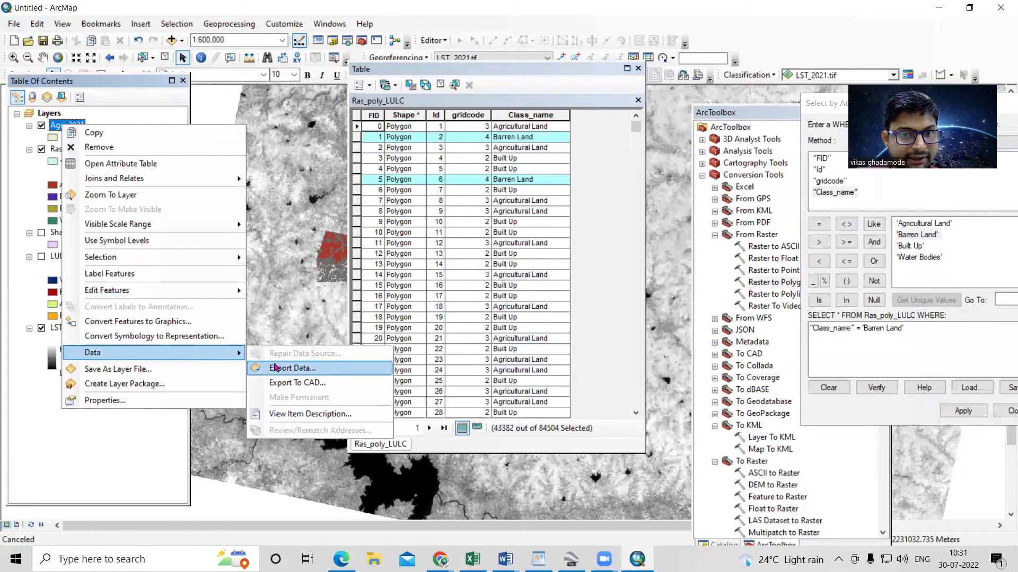
{"action": "left_click", "coordinate": [276, 367]}
{"action": "left_click", "coordinate": [622, 300]}
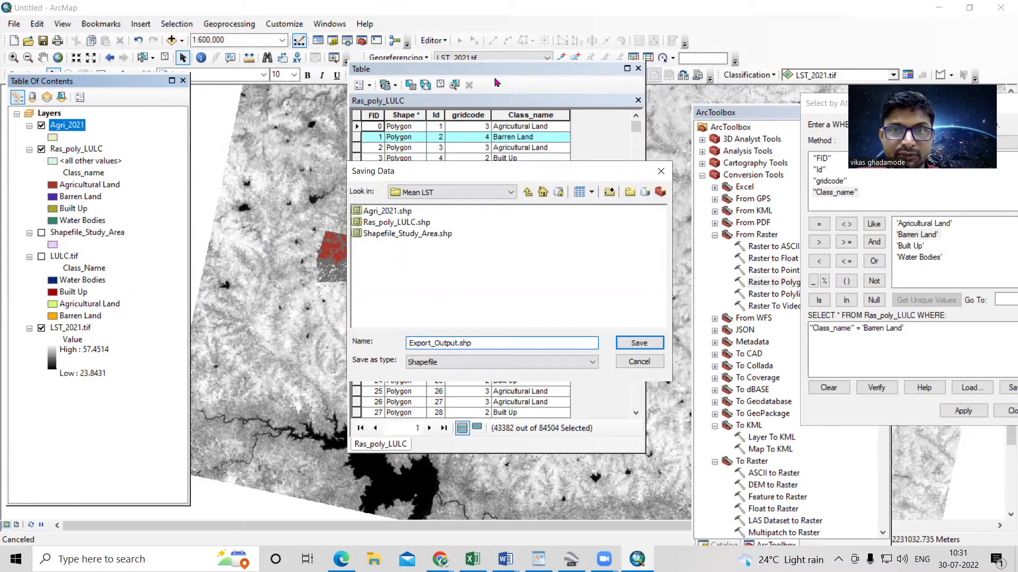
{"action": "left_click_drag", "start_coordinate": [462, 344], "coordinate": [369, 351]}
{"action": "key", "text": "BackSpace"}
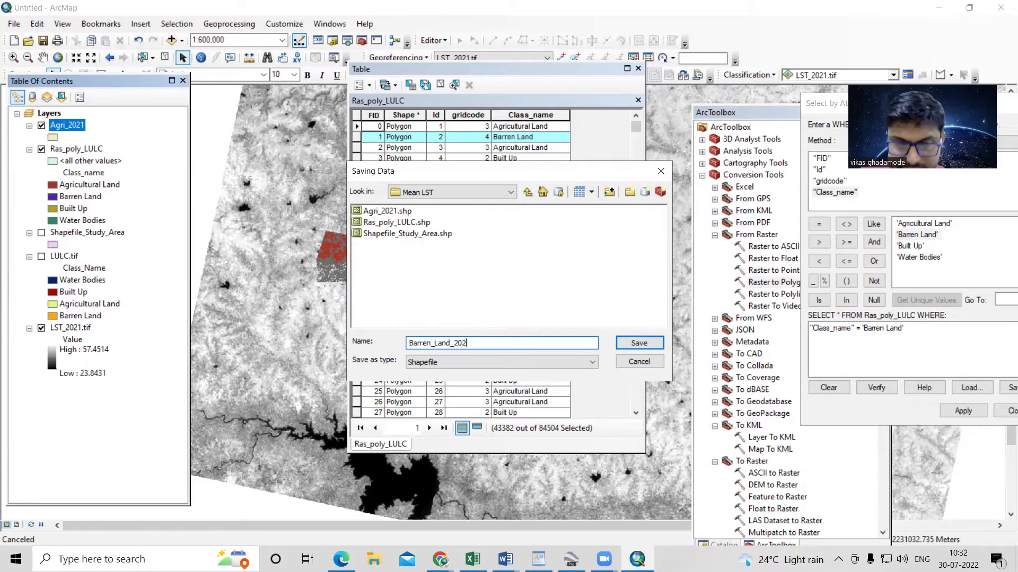
{"action": "left_click", "coordinate": [640, 343]}
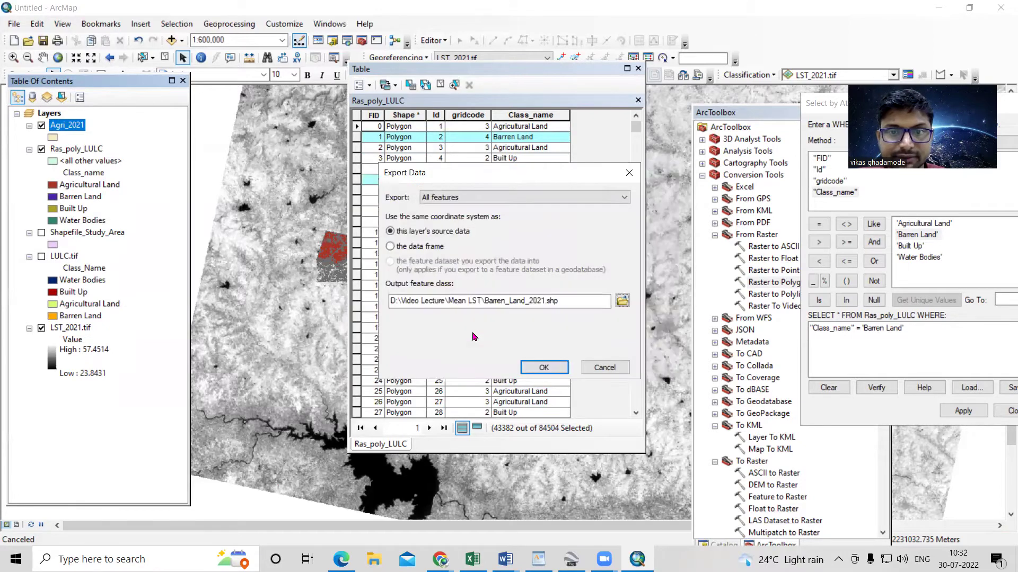
{"action": "left_click", "coordinate": [607, 366]}
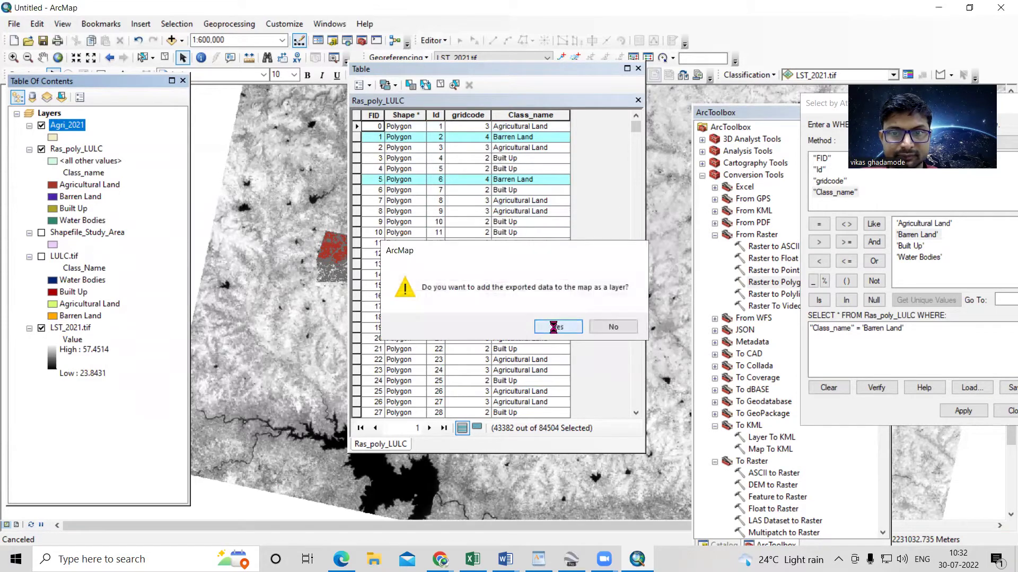
{"action": "left_click", "coordinate": [553, 327]}
Step: Change the selection query's class to 'Built Up' and apply it to the Ras_poly_LULC table
{"action": "left_click_drag", "start_coordinate": [827, 102], "coordinate": [469, 166]}
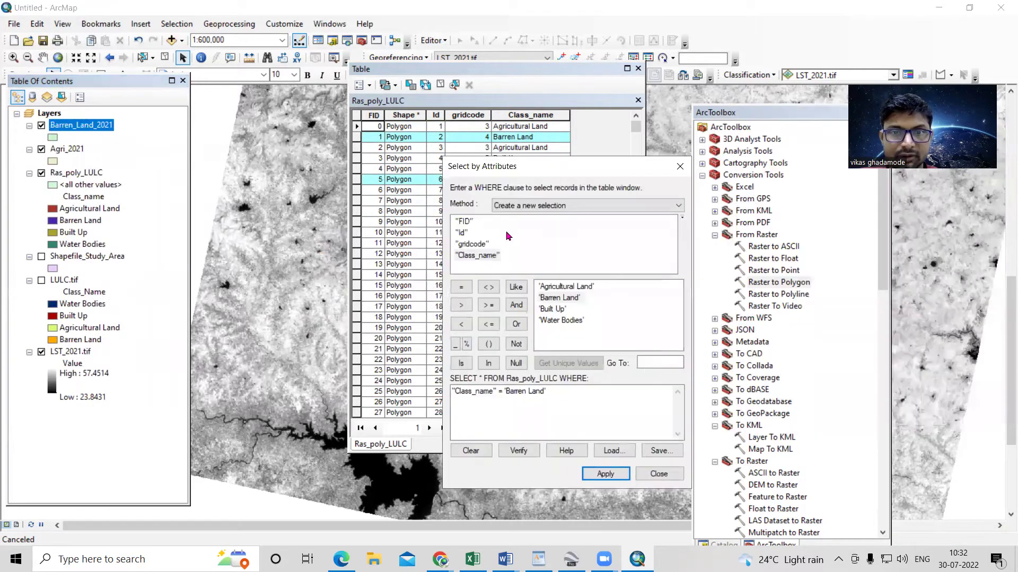
{"action": "left_click", "coordinate": [563, 390]}
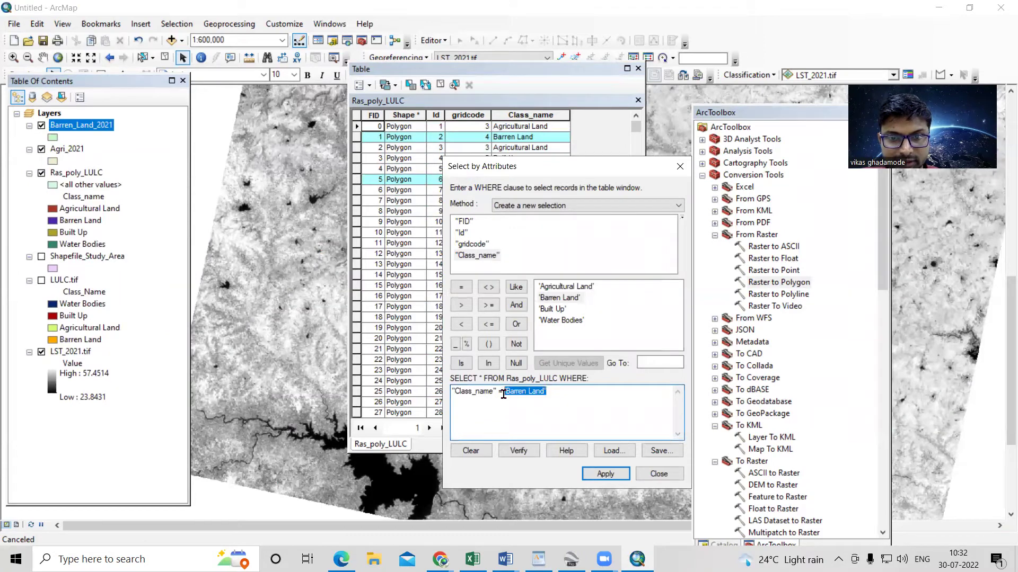
{"action": "key", "text": "BackSpace"}
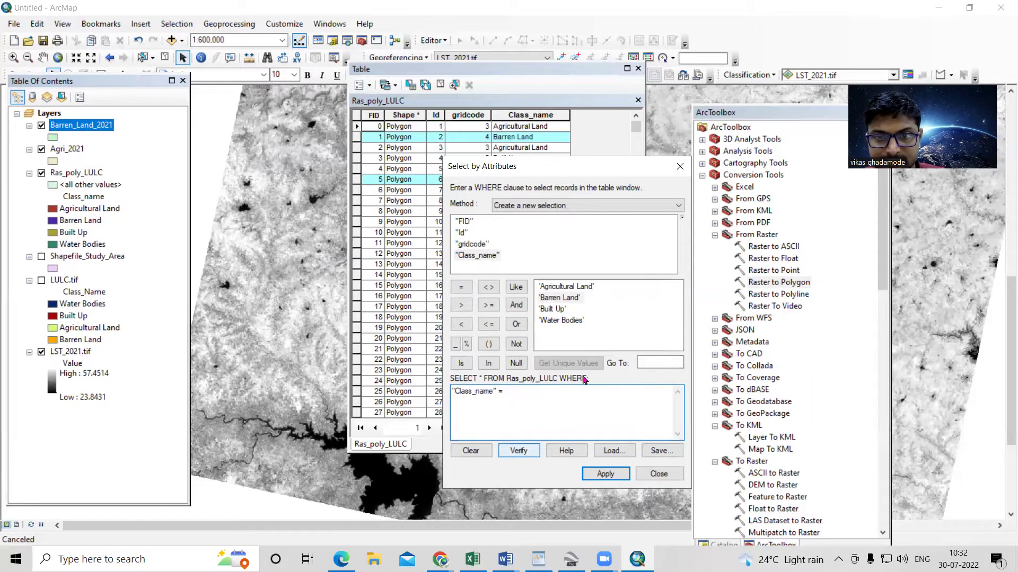
{"action": "double_click", "coordinate": [559, 310]}
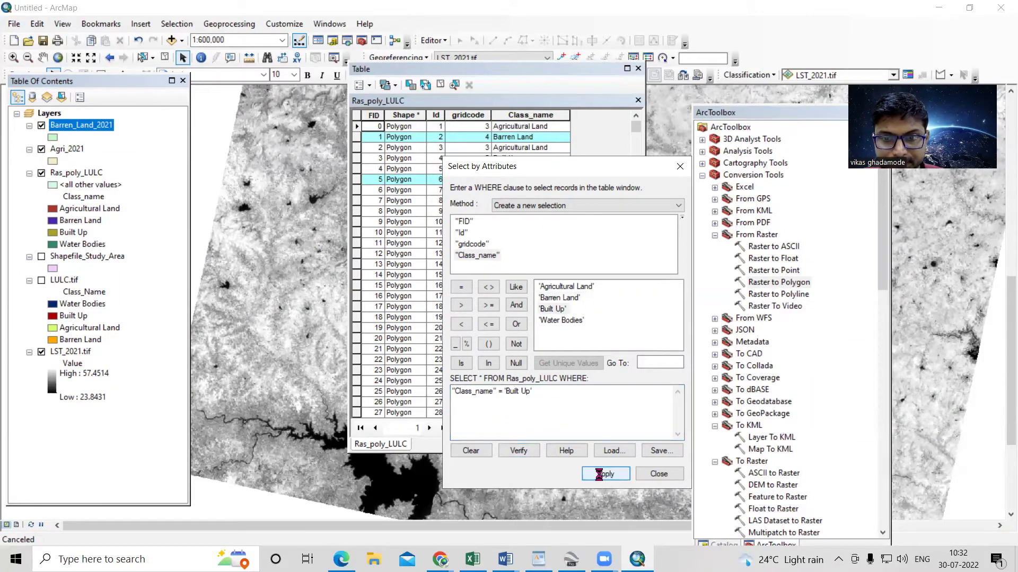
{"action": "left_click", "coordinate": [599, 474]}
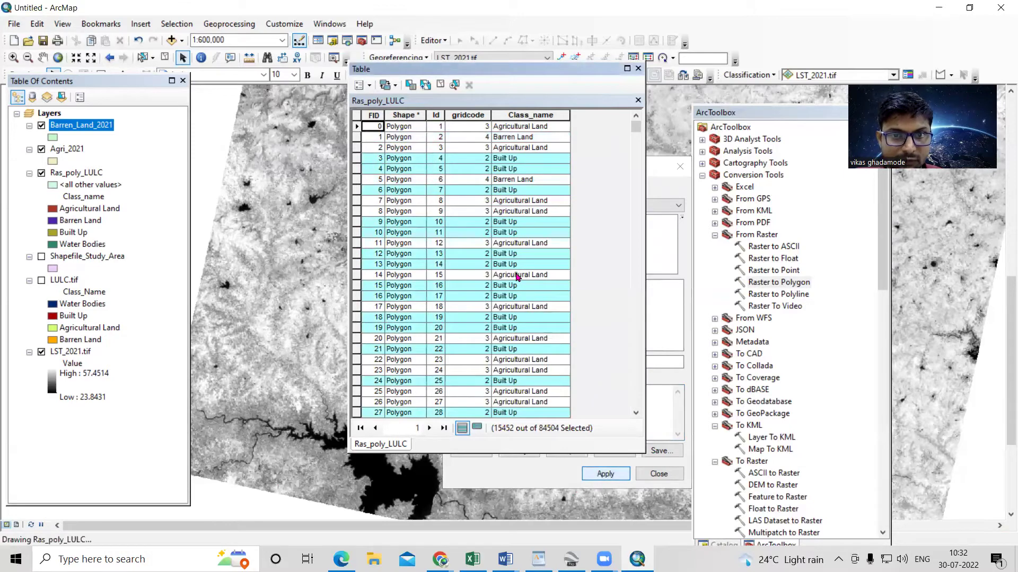
Step: Export the selected Built Up features of Ras_poly_LULC as Built_up_2021.shp in the Mean LST folder and add the result to the map
{"action": "left_click", "coordinate": [71, 174], "text": "ctrl"}
{"action": "right_click", "coordinate": [71, 176]}
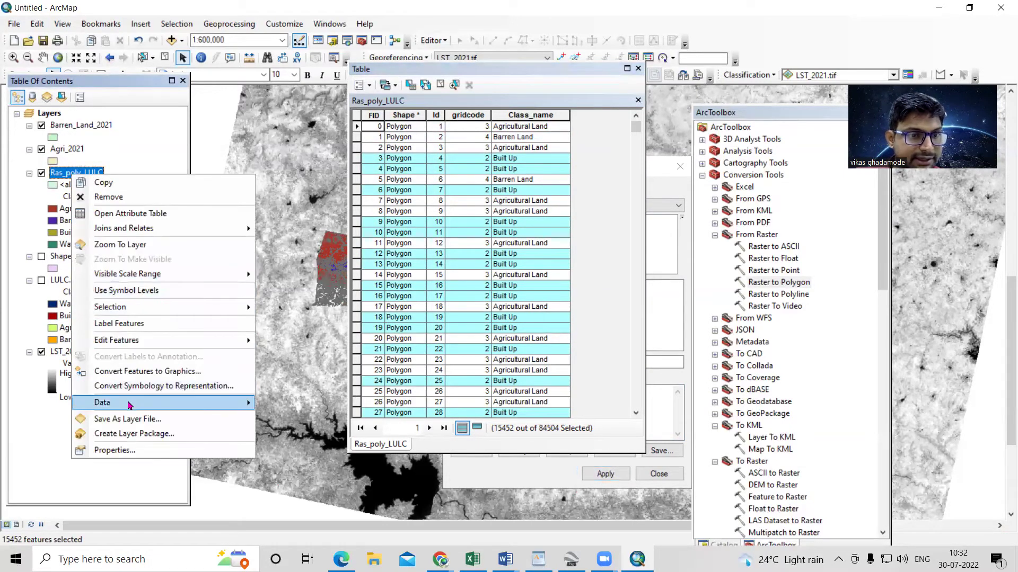
{"action": "mouse_move", "coordinate": [159, 403]}
{"action": "left_click", "coordinate": [337, 423]}
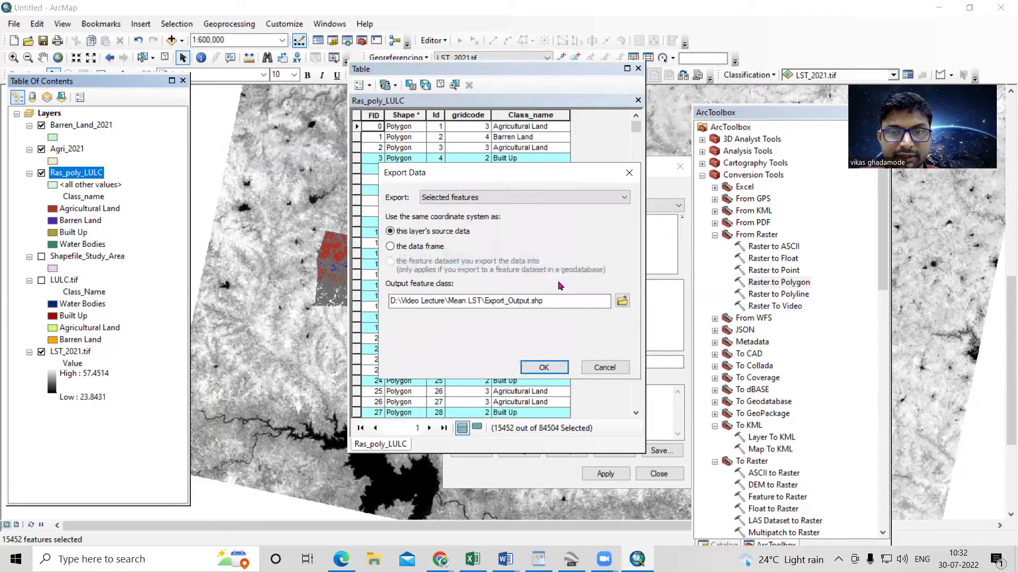
{"action": "left_click", "coordinate": [623, 300]}
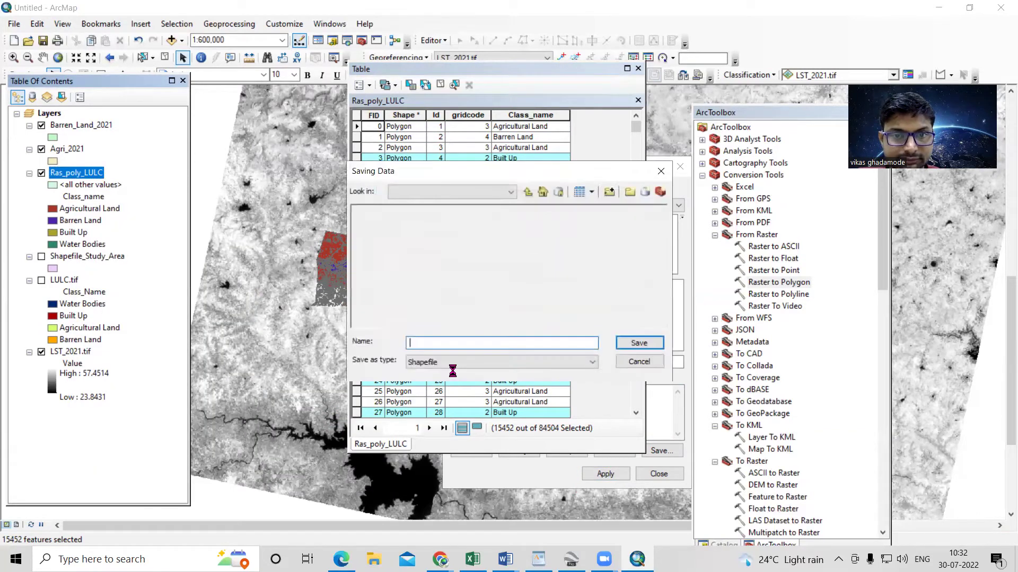
{"action": "double_click", "coordinate": [458, 344]}
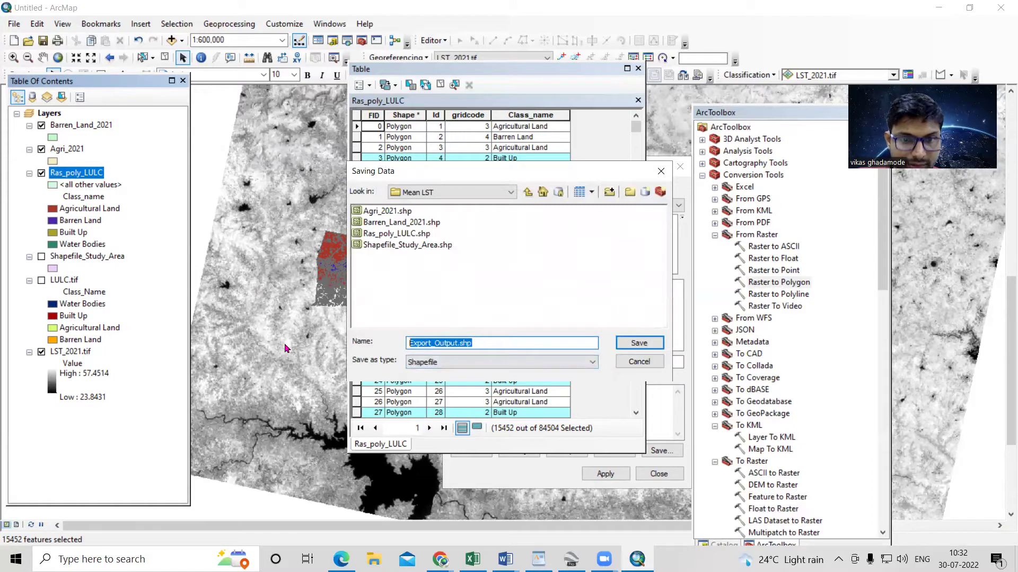
{"action": "type", "text": "Built_up"}
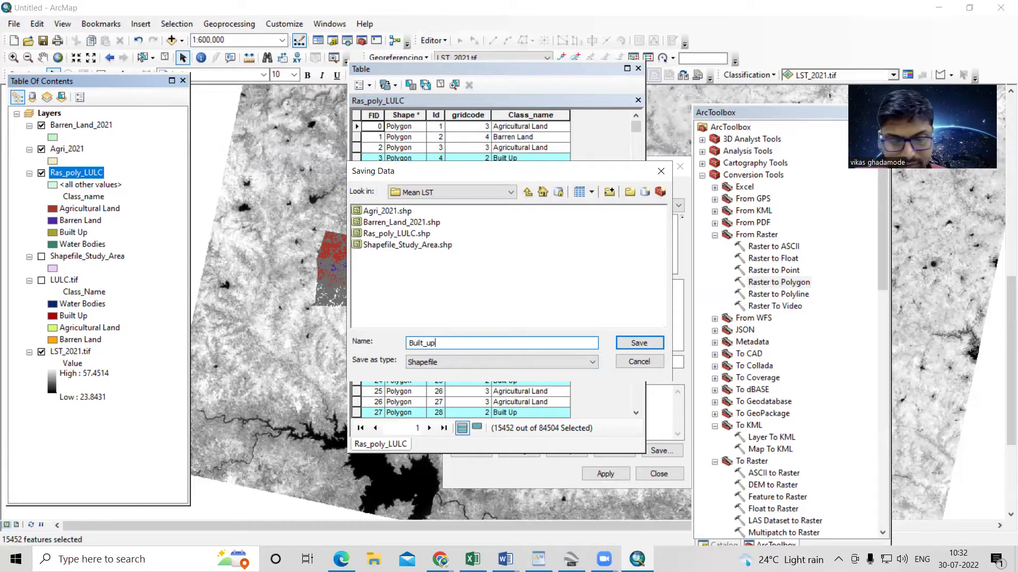
{"action": "type", "text": "_2021"}
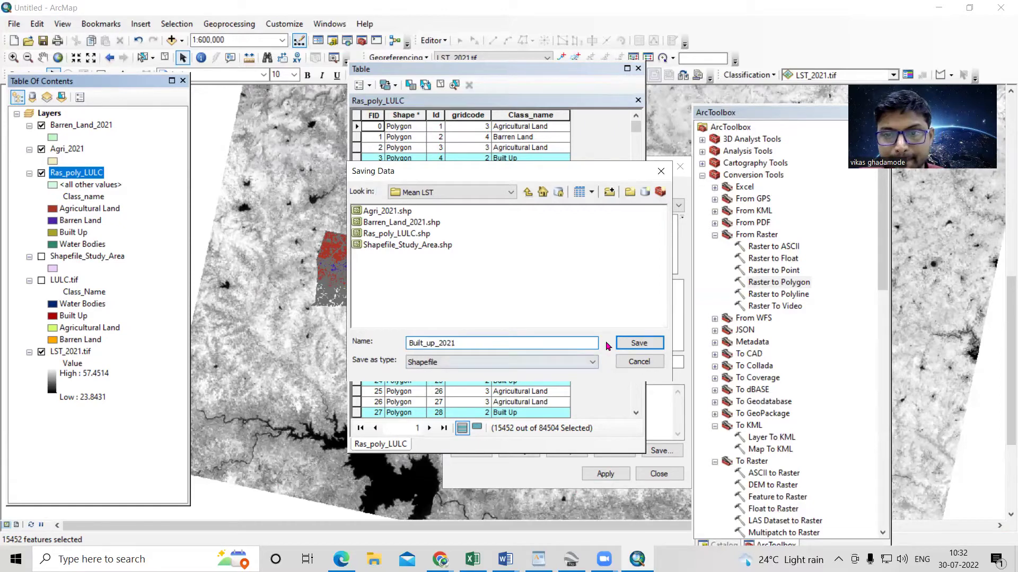
{"action": "left_click", "coordinate": [639, 343]}
{"action": "left_click", "coordinate": [544, 366]}
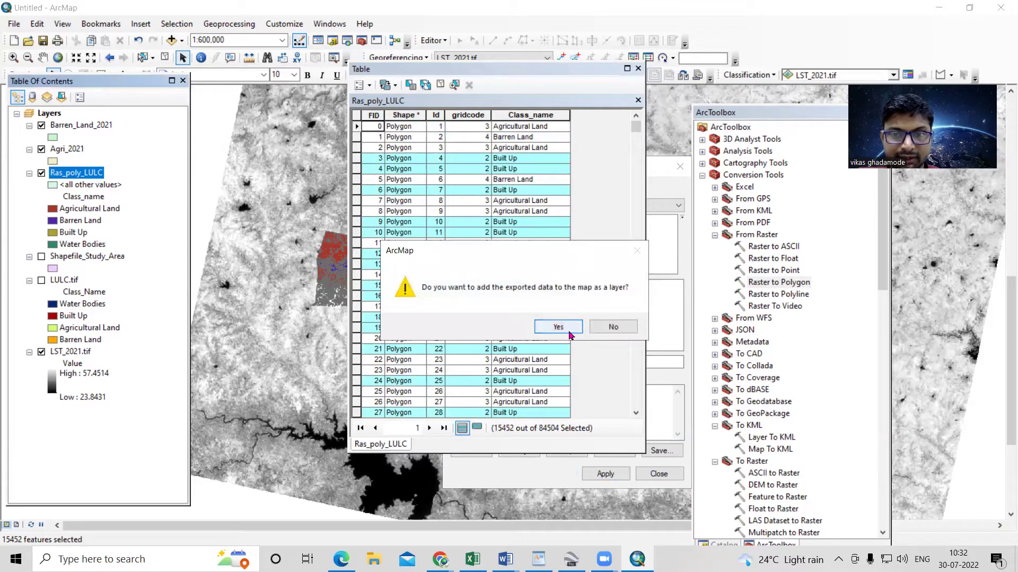
{"action": "left_click", "coordinate": [568, 334]}
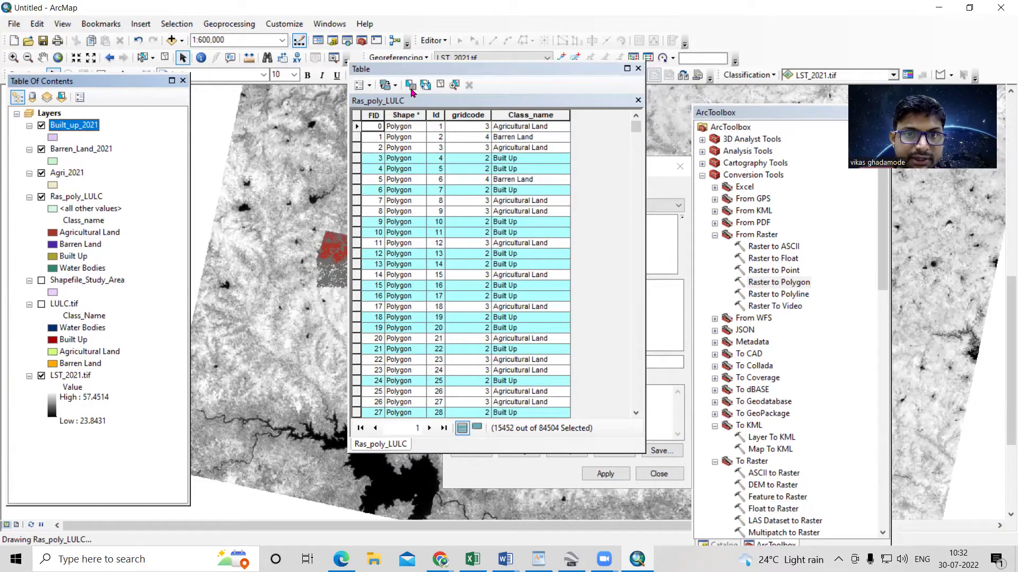
Step: Replace the built-up selection with the Ras_poly_LULC records whose Class_name equals 'Water Bodies' and list only the selected records
{"action": "left_click", "coordinate": [440, 85]}
{"action": "left_click", "coordinate": [410, 85]}
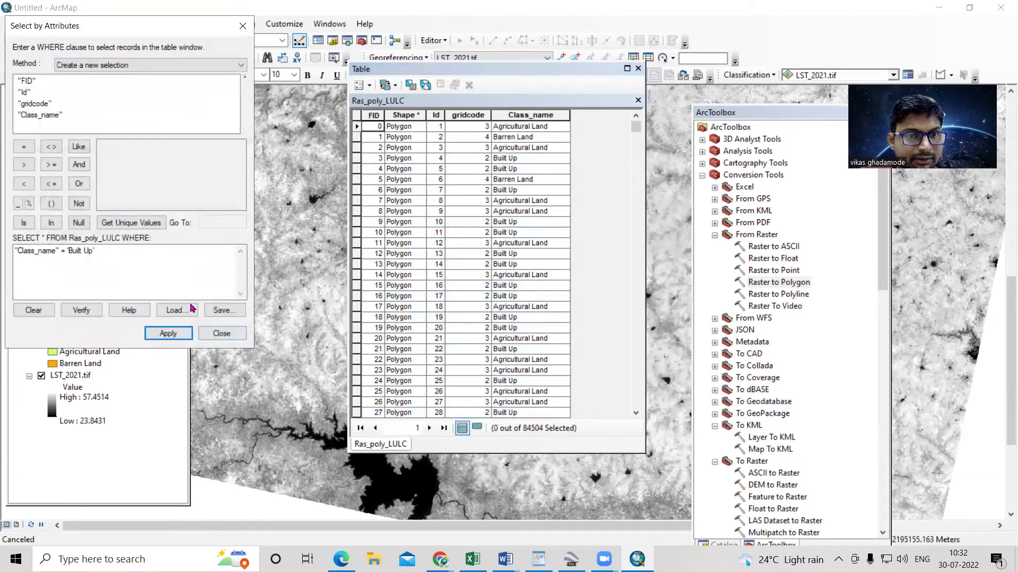
{"action": "left_click_drag", "start_coordinate": [96, 250], "coordinate": [15, 250]}
{"action": "key", "text": "BackSpace"}
{"action": "double_click", "coordinate": [45, 116]}
{"action": "left_click", "coordinate": [23, 146]}
{"action": "left_click", "coordinate": [148, 226]}
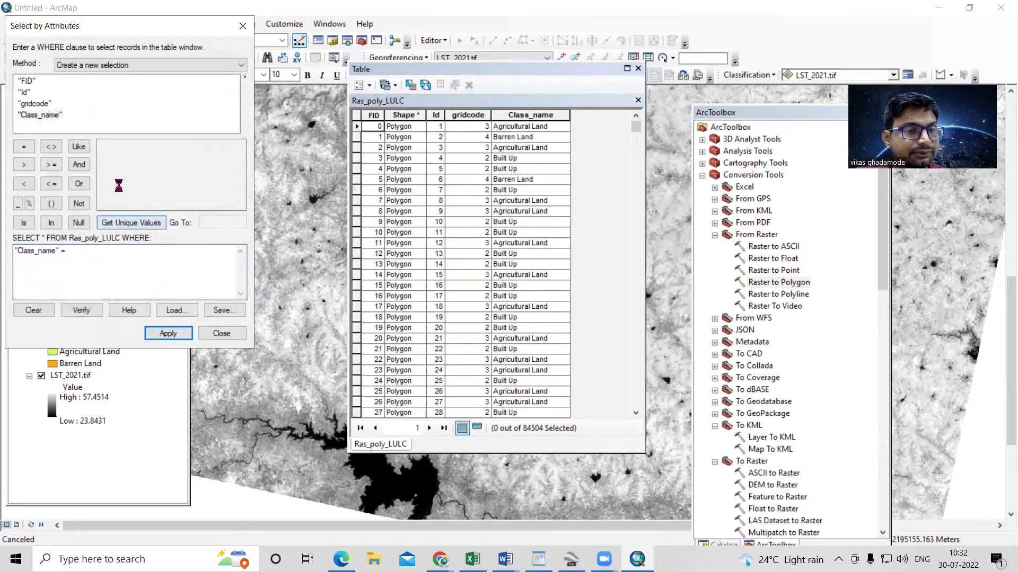
{"action": "double_click", "coordinate": [128, 181]}
{"action": "left_click", "coordinate": [170, 333]}
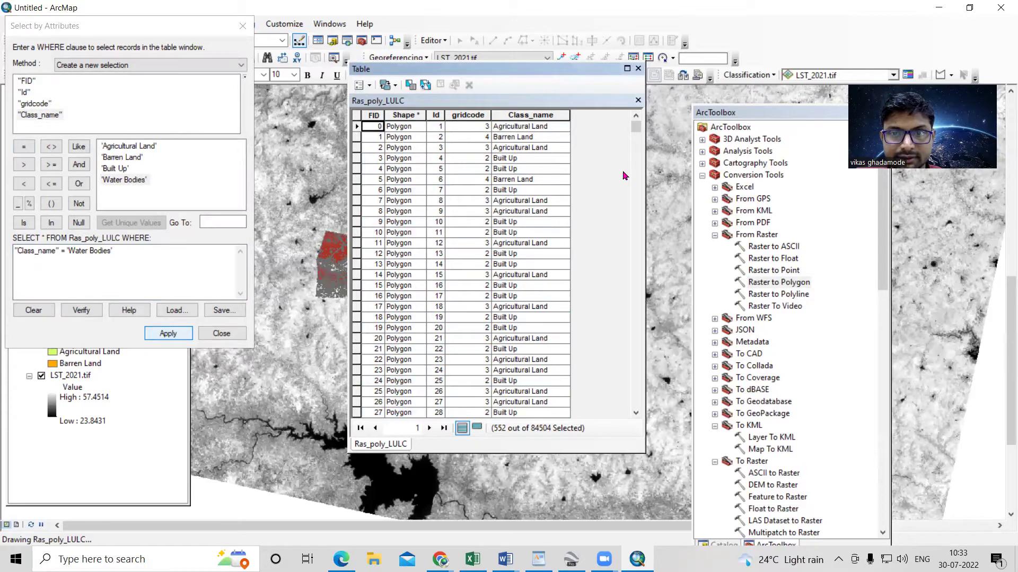
{"action": "left_click", "coordinate": [476, 428]}
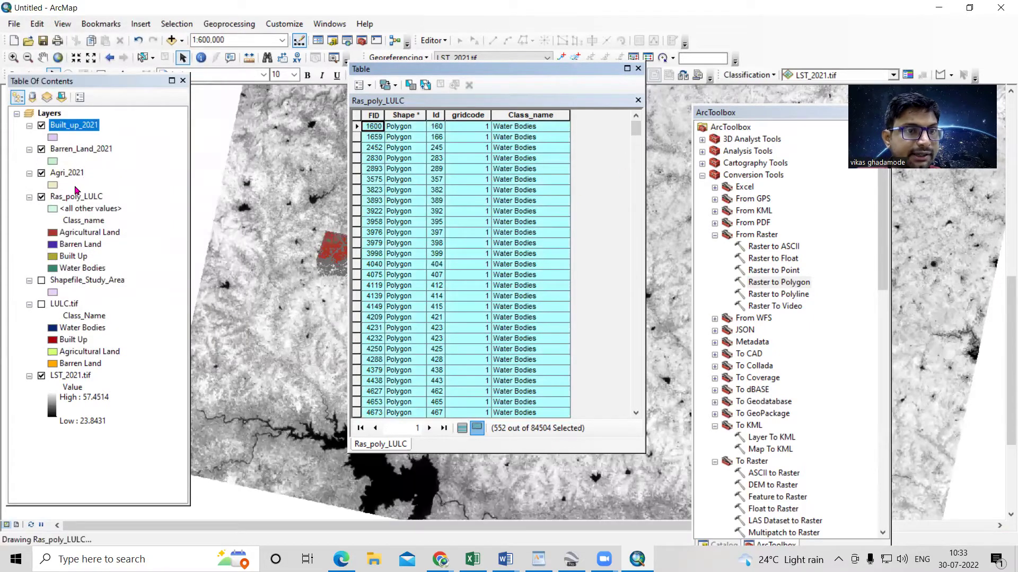
Step: Export the selected Water Bodies features of Ras_poly_LULC as Water_bodies_2021.shp in the Mean LST folder and add the result to the map
{"action": "left_click", "coordinate": [69, 200]}
{"action": "right_click", "coordinate": [69, 202]}
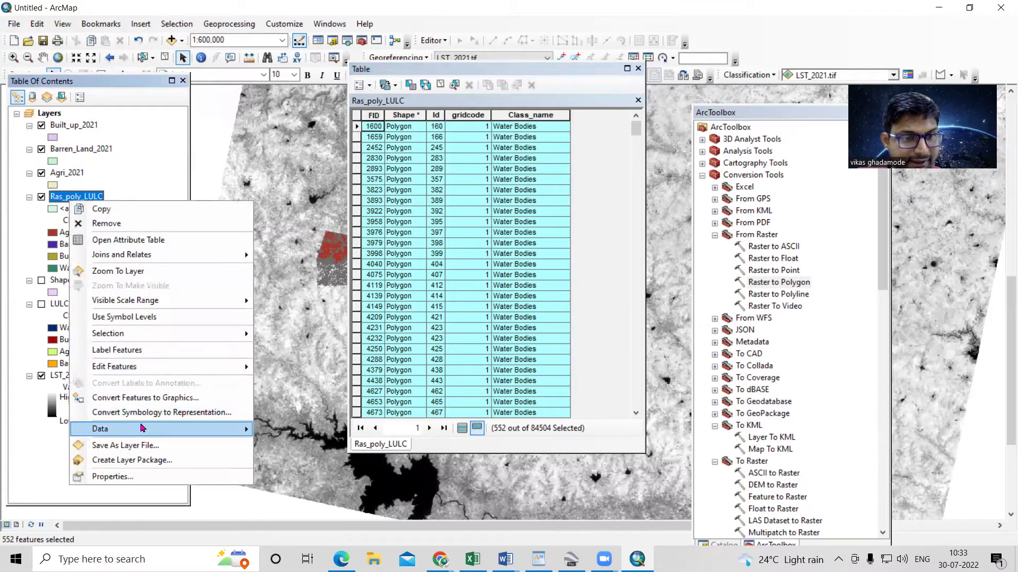
{"action": "mouse_move", "coordinate": [220, 430]}
{"action": "left_click", "coordinate": [332, 446]}
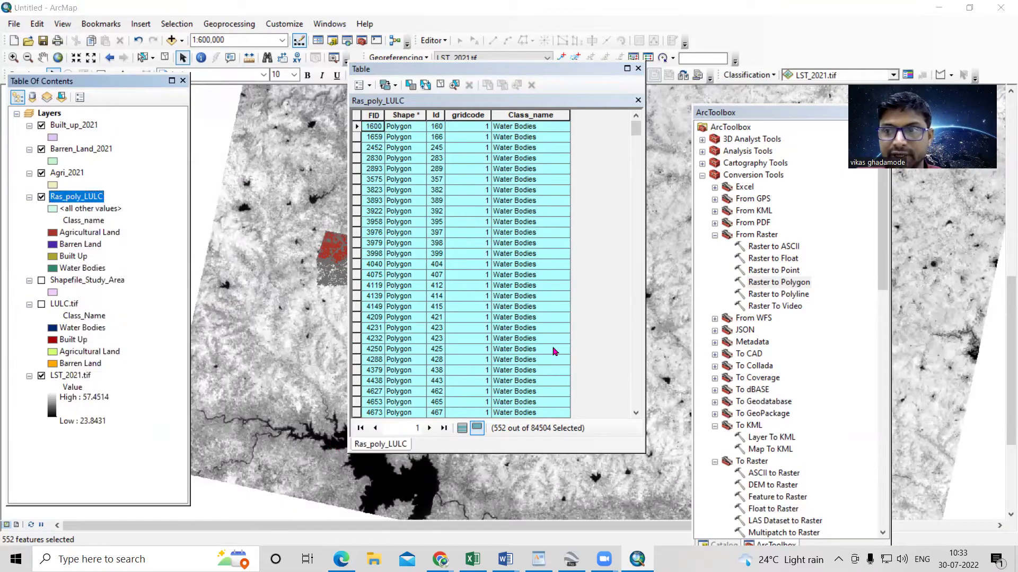
{"action": "left_click", "coordinate": [622, 301]}
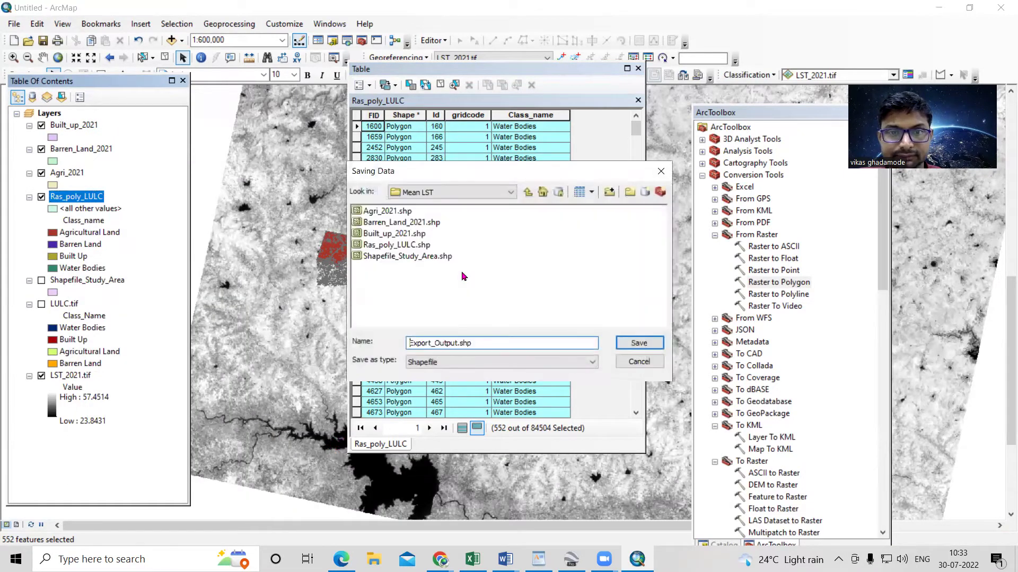
{"action": "double_click", "coordinate": [473, 341]}
{"action": "key", "text": "BackSpace"}
{"action": "type", "text": "Water_bodies_2021"}
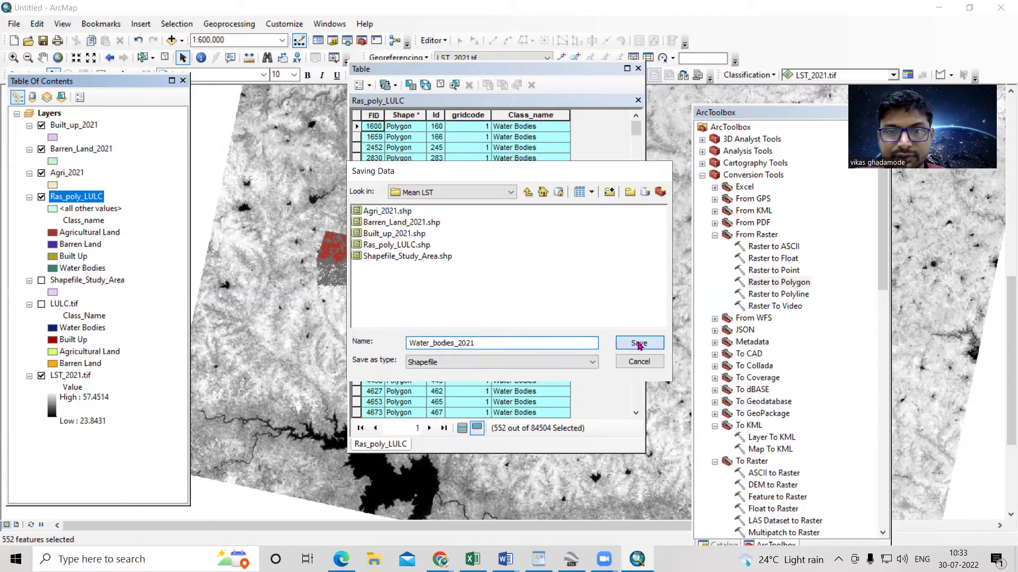
{"action": "left_click", "coordinate": [640, 345]}
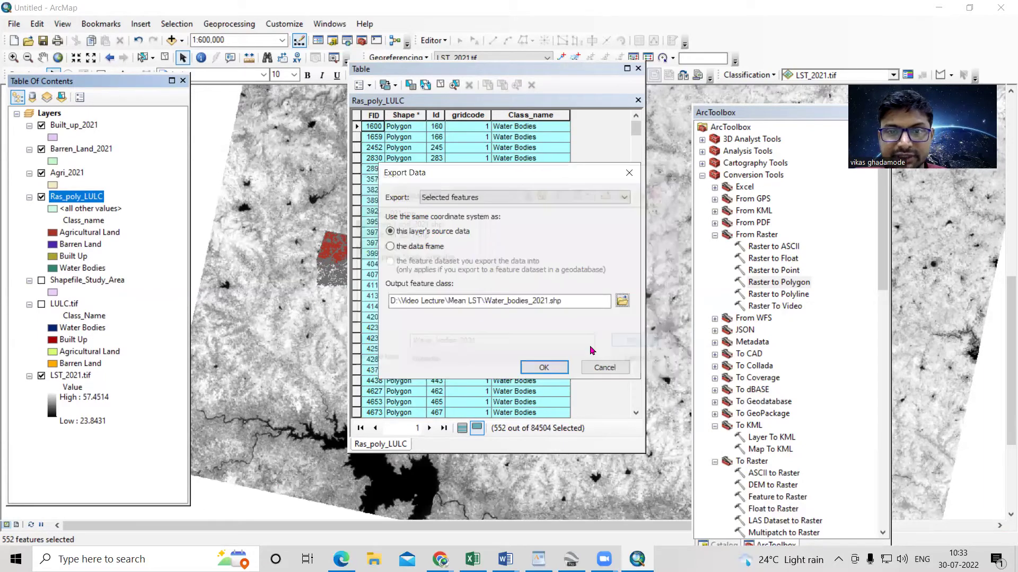
{"action": "left_click", "coordinate": [543, 364]}
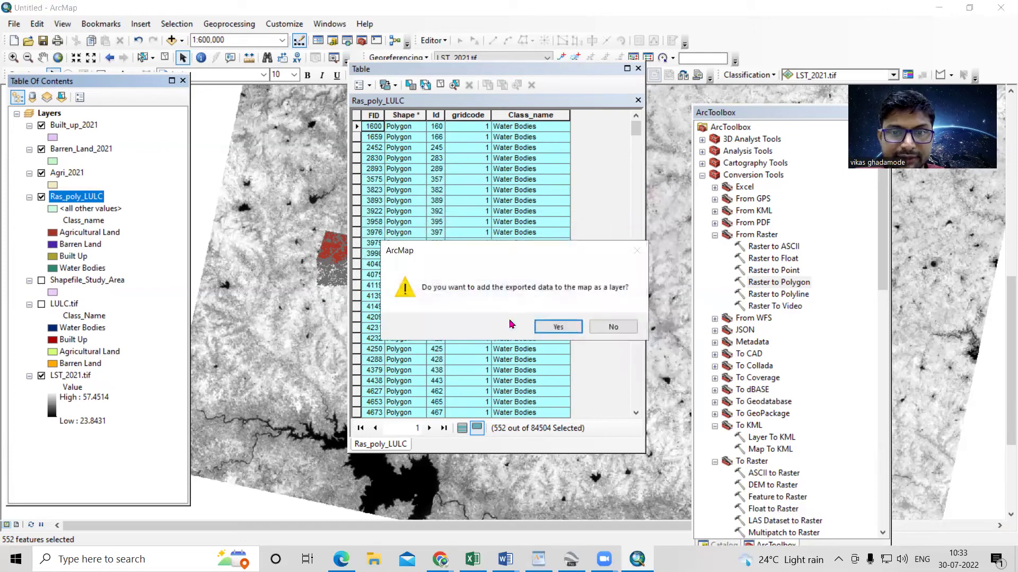
{"action": "left_click", "coordinate": [557, 326]}
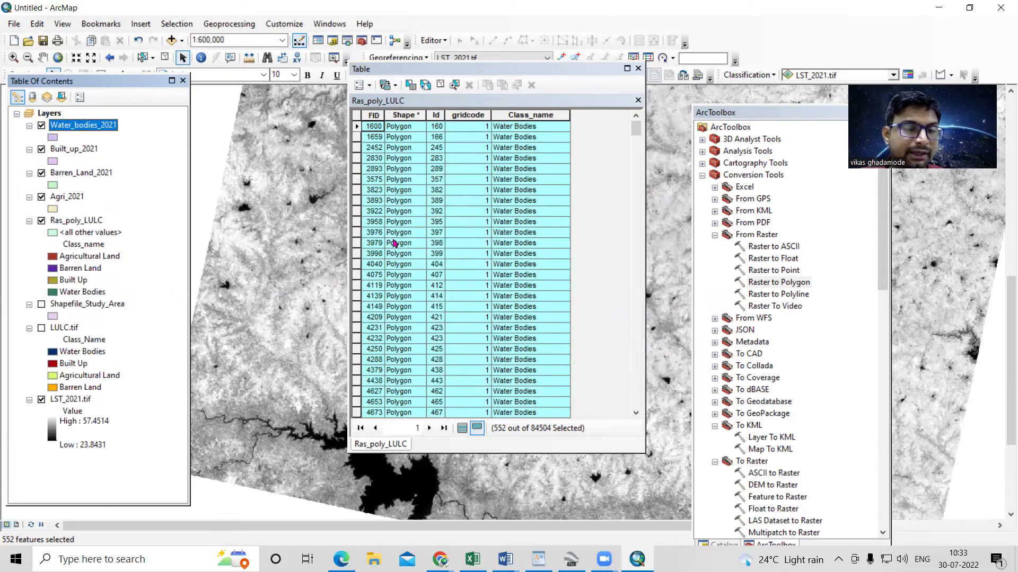
Step: With the attribute table closed, hide the Ras_poly_LULC layer and move LST_2021.tif above all other layers
{"action": "left_click", "coordinate": [639, 69]}
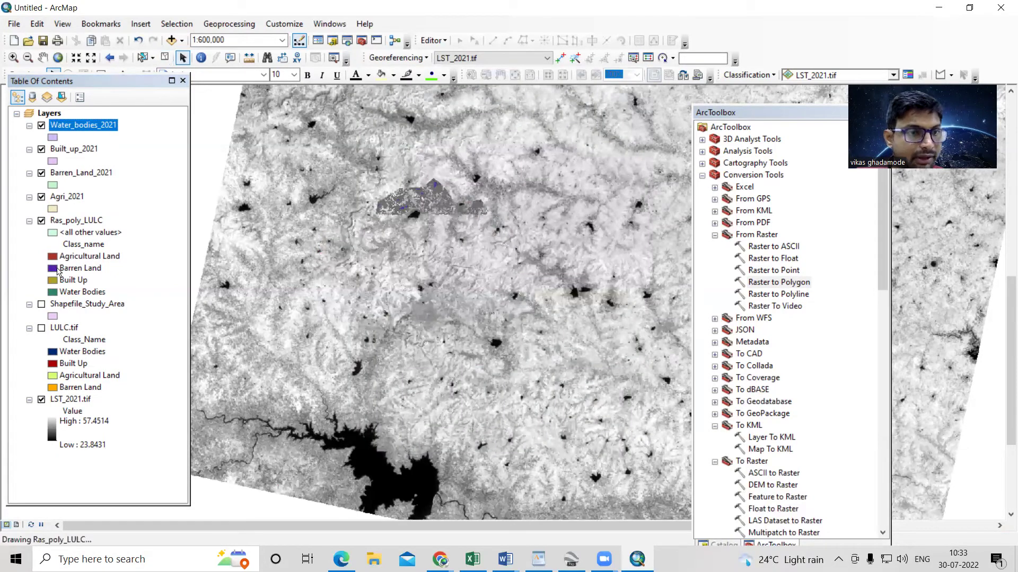
{"action": "left_click", "coordinate": [41, 222]}
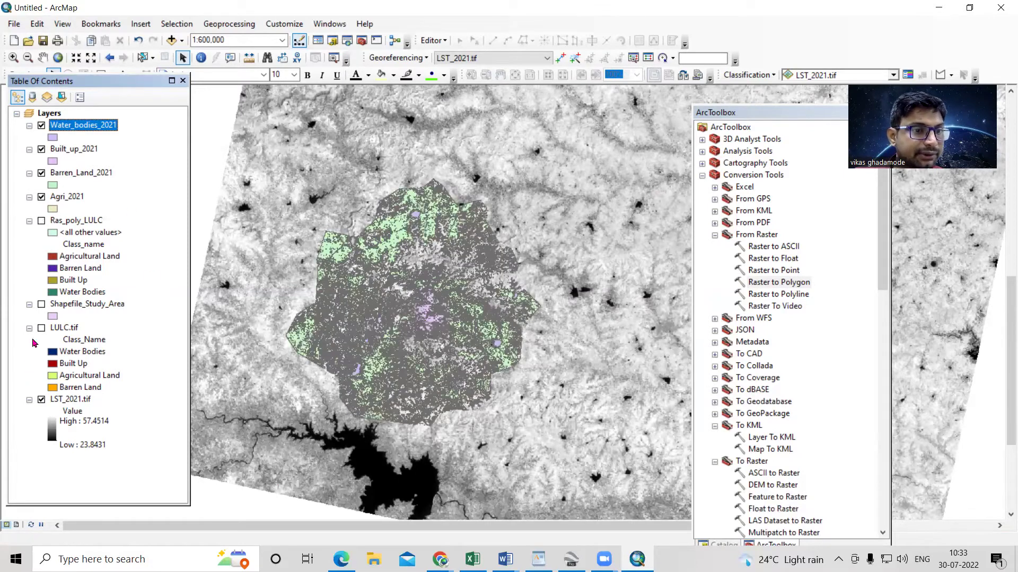
{"action": "left_click_drag", "start_coordinate": [61, 402], "coordinate": [66, 122]}
Step: Symbolize LST_2021.tif as Classified, using the dark green to yellow to red color ramp
{"action": "right_click", "coordinate": [82, 130]}
{"action": "left_click", "coordinate": [122, 318]}
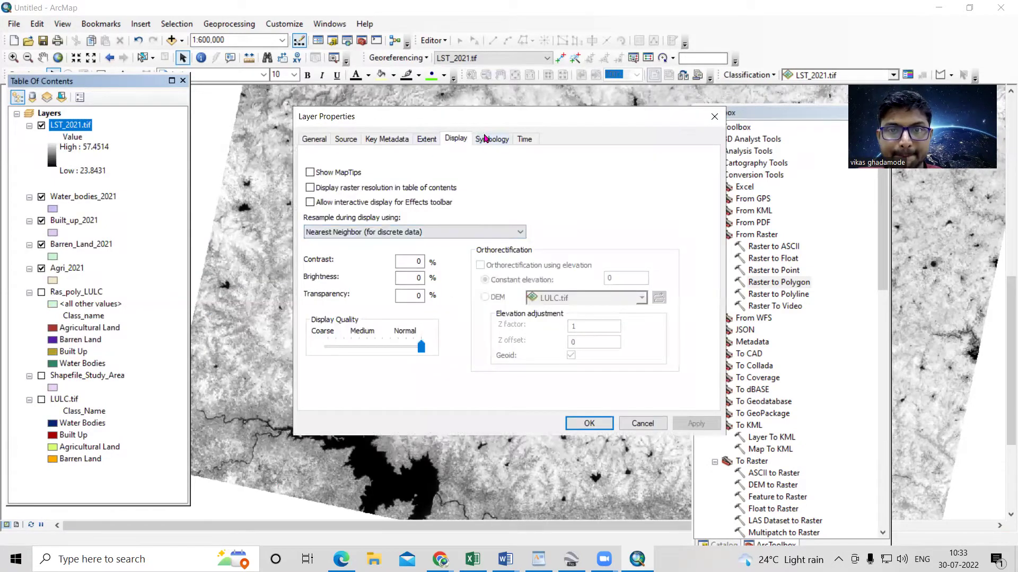
{"action": "left_click", "coordinate": [485, 139]}
{"action": "left_click", "coordinate": [325, 180]}
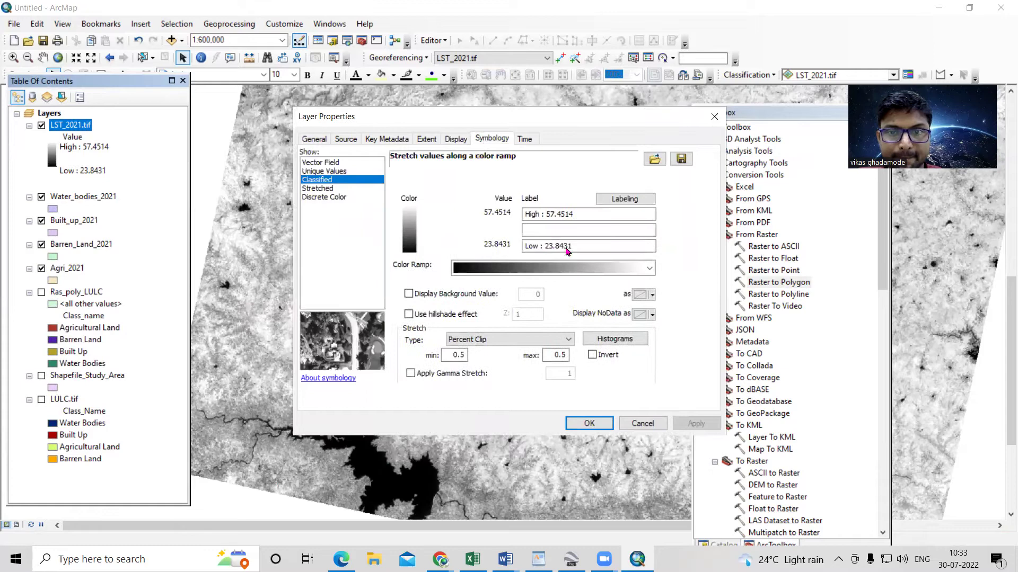
{"action": "left_click", "coordinate": [567, 244]}
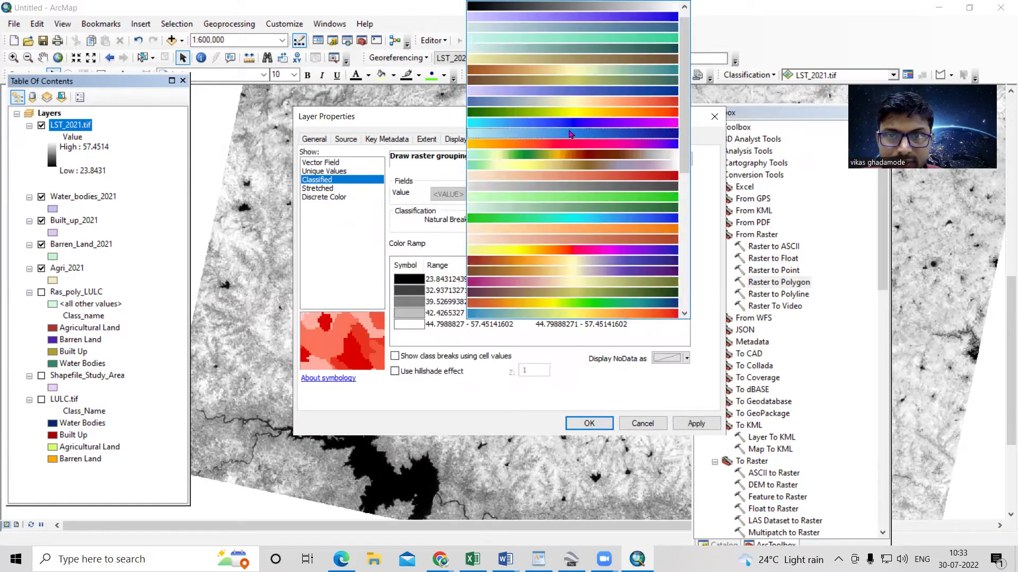
{"action": "left_click", "coordinate": [569, 114]}
{"action": "left_click", "coordinate": [695, 423]}
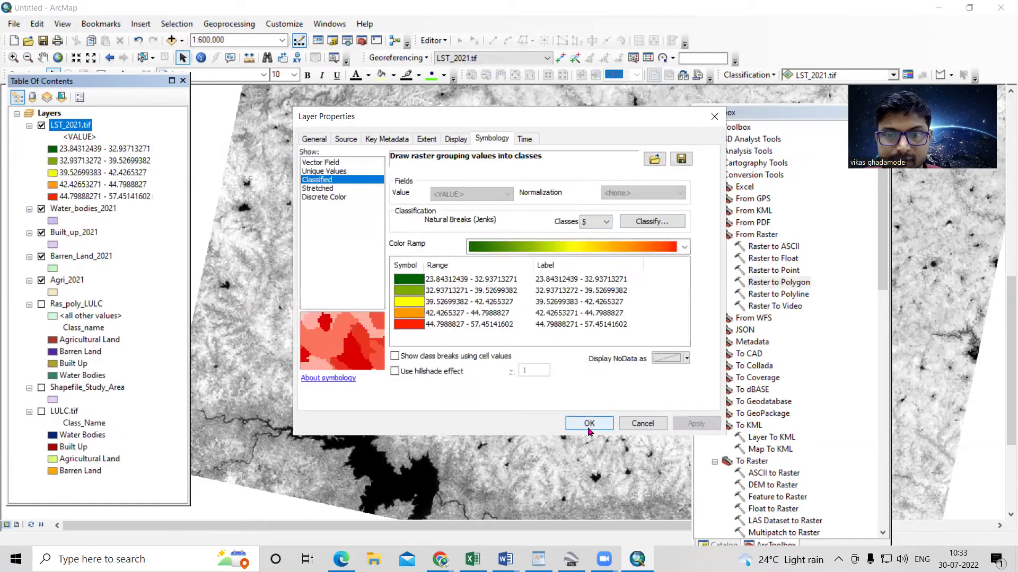
{"action": "left_click", "coordinate": [588, 427]}
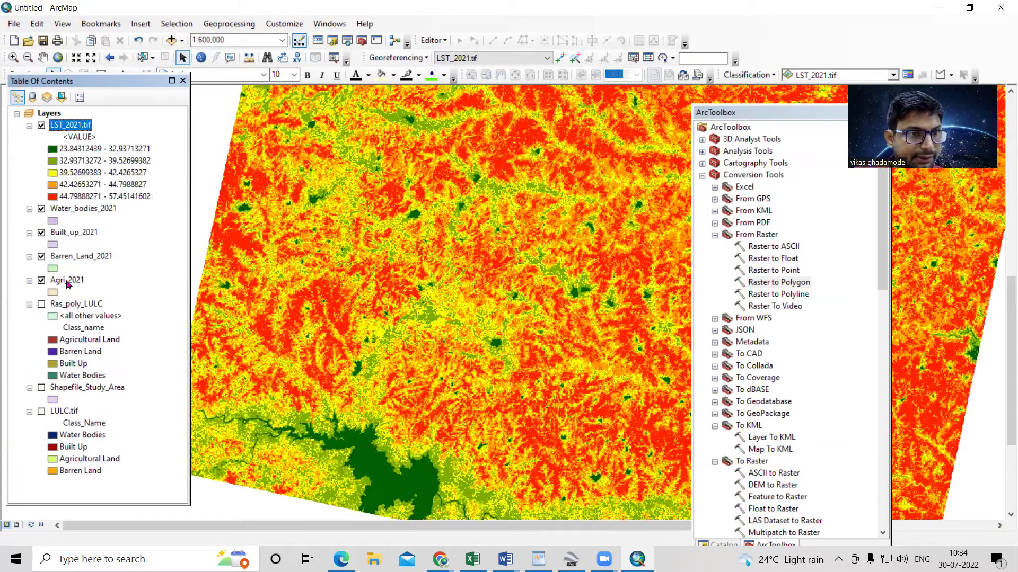
Step: Move the Agri_2021 layer above LST_2021.tif in the drawing order and shift the ArcToolbox window higher
{"action": "left_click_drag", "start_coordinate": [68, 285], "coordinate": [294, 232]}
{"action": "left_click_drag", "start_coordinate": [519, 298], "coordinate": [519, 298]}
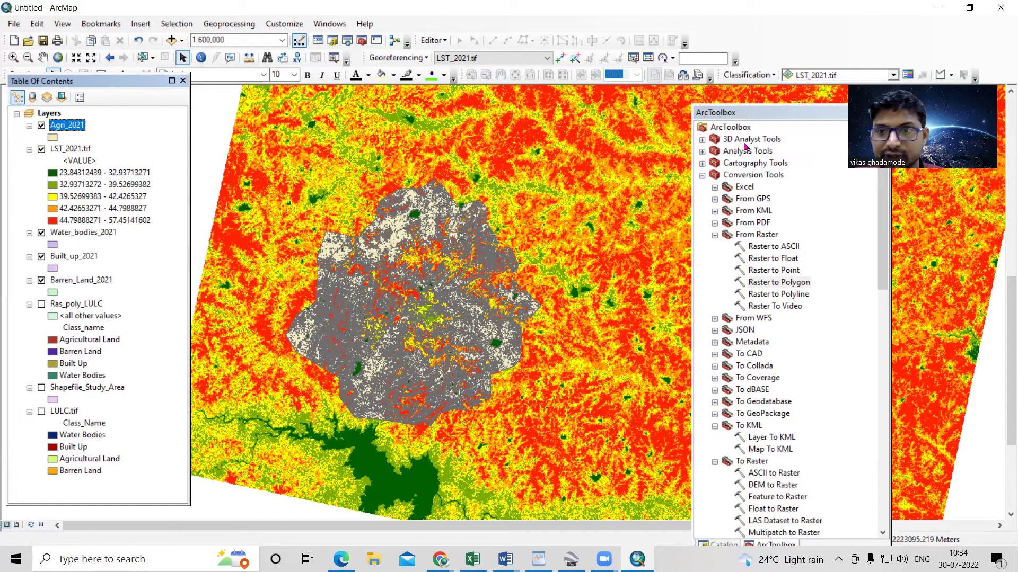
{"action": "left_click_drag", "start_coordinate": [774, 114], "coordinate": [799, 85]}
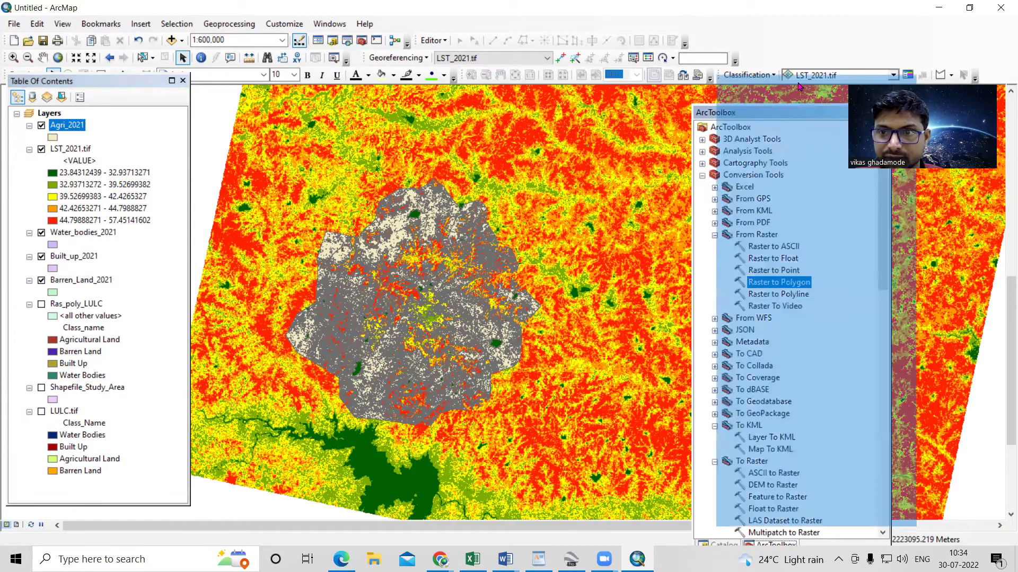
Step: Run Extract by Mask on LST_2021.tif with Agri_2021 as the mask, saving the output as Agri_Lst.tif in the Mean LST folder
{"action": "scroll", "coordinate": [786, 376], "scroll_direction": "down", "scroll_amount": 11}
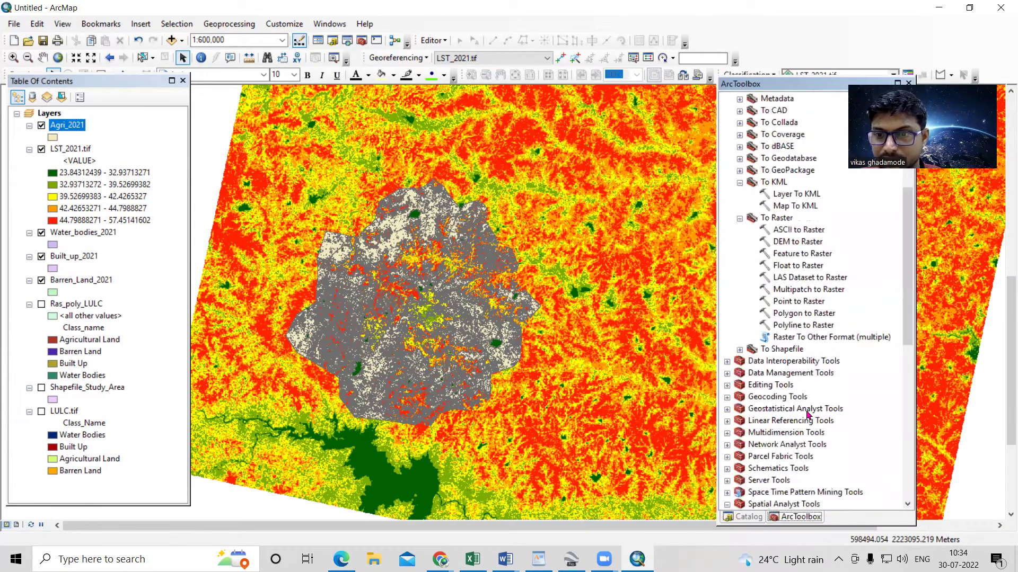
{"action": "scroll", "coordinate": [807, 412], "scroll_direction": "down", "scroll_amount": 3}
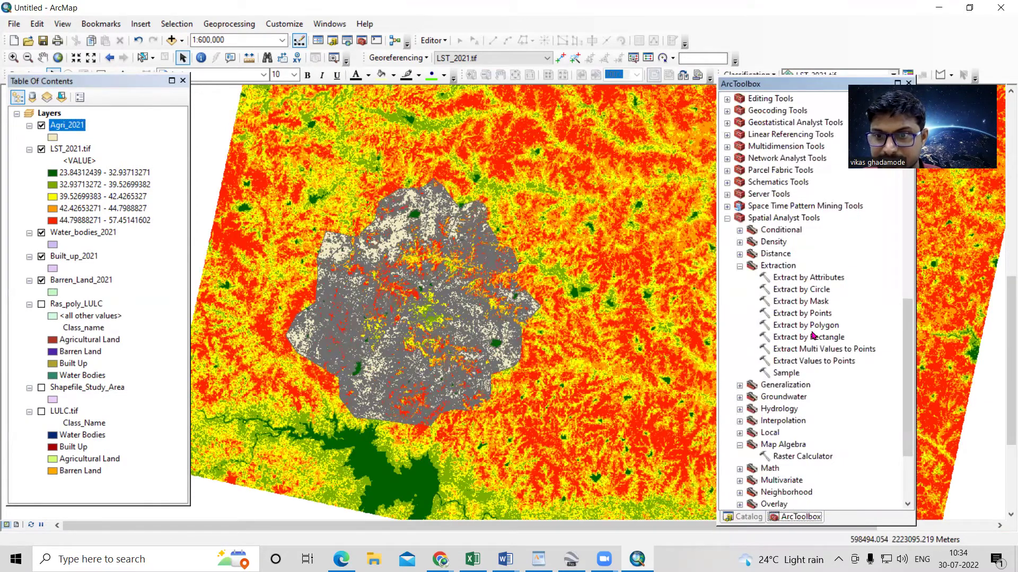
{"action": "double_click", "coordinate": [801, 301]}
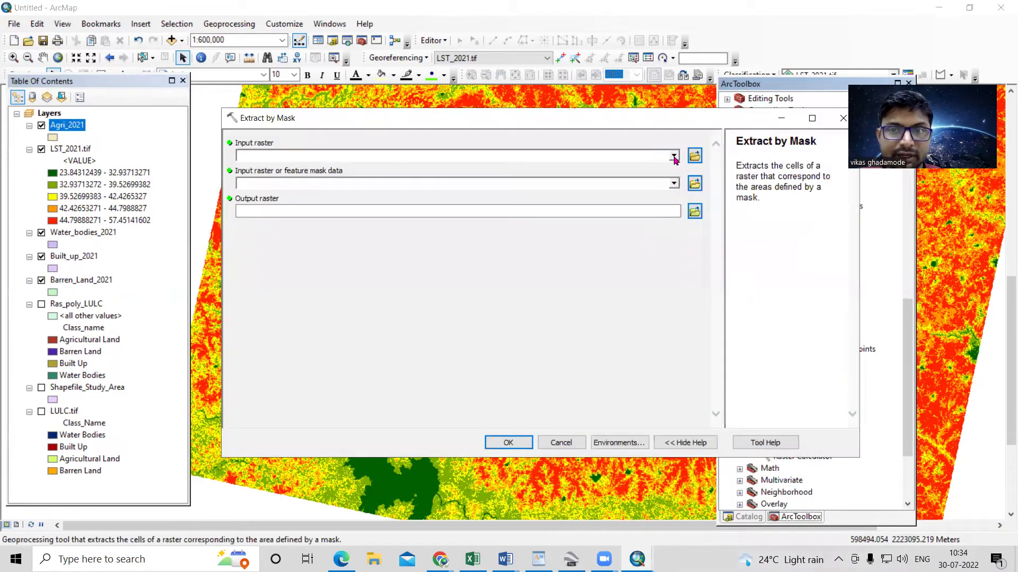
{"action": "left_click", "coordinate": [60, 150]}
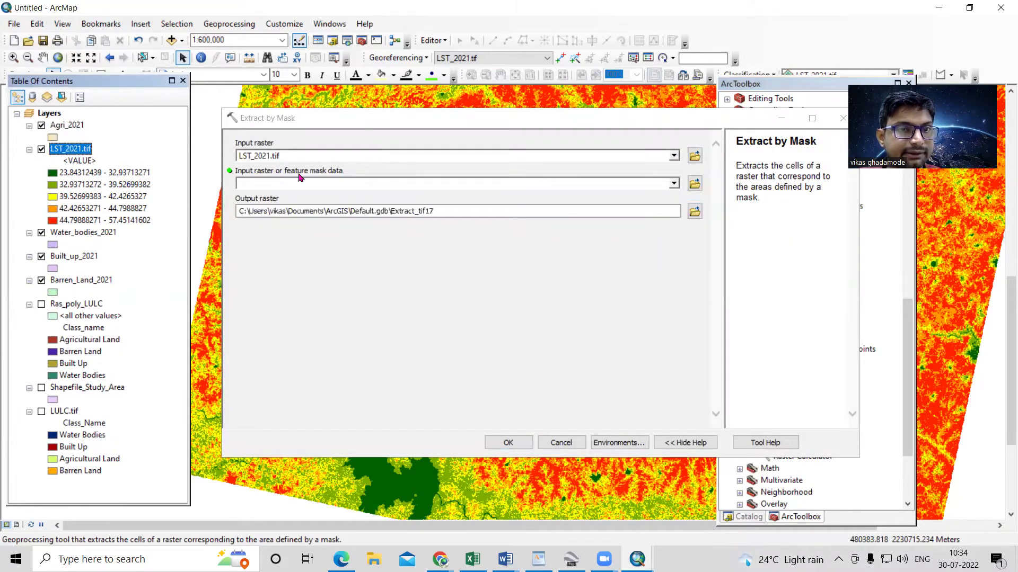
{"action": "left_click_drag", "start_coordinate": [61, 126], "coordinate": [275, 180]}
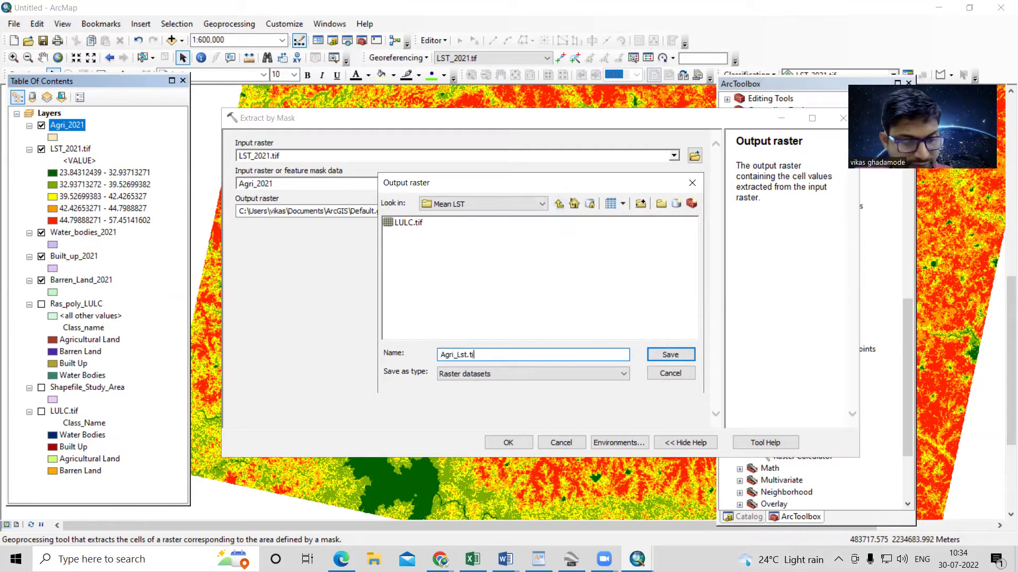
{"action": "left_click", "coordinate": [657, 354]}
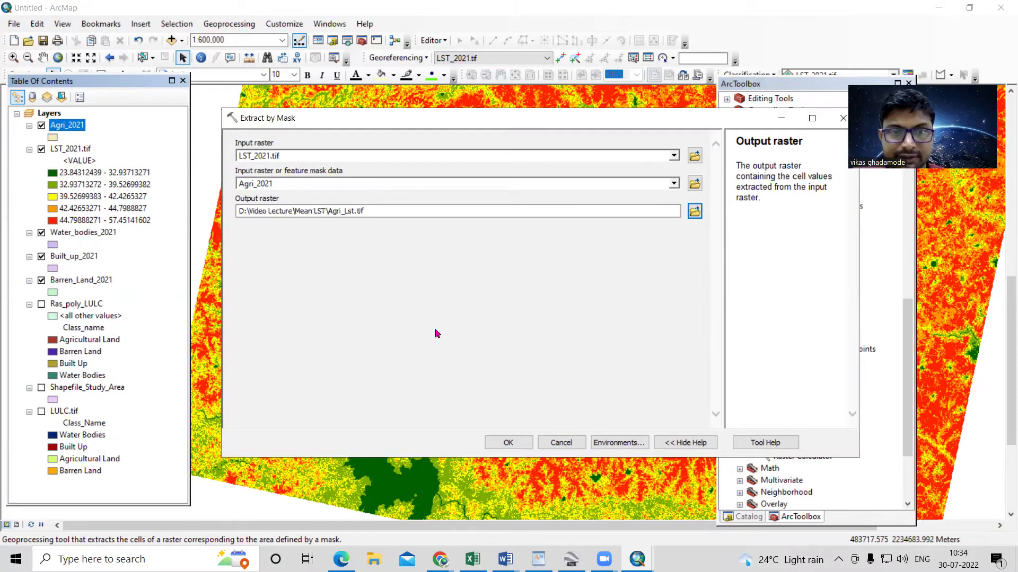
{"action": "left_click", "coordinate": [508, 443]}
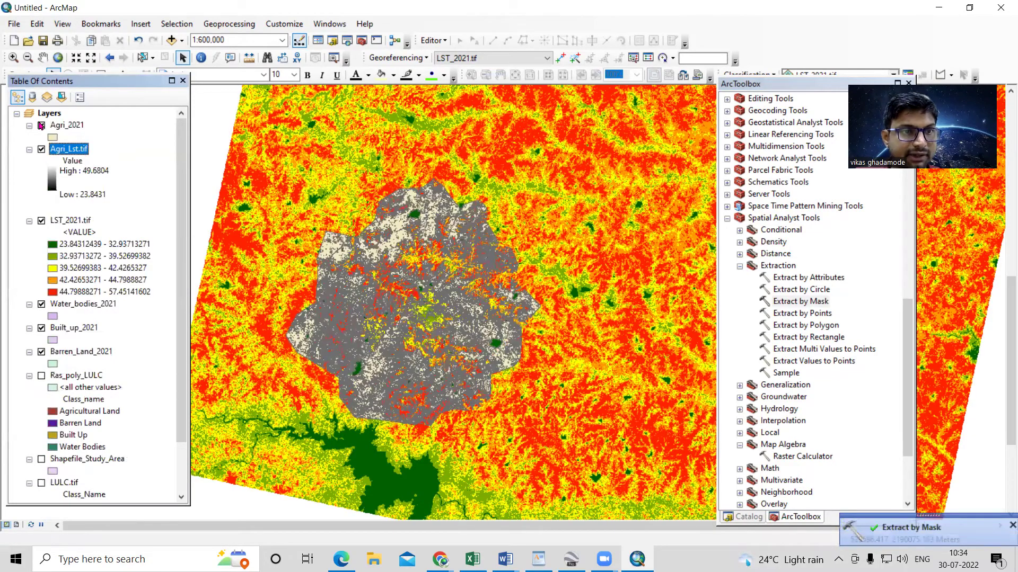
Step: Hide the Agri_2021 layer to examine the extracted Agri_Lst.tif raster up close against LST_2021.tif
{"action": "left_click", "coordinate": [41, 127]}
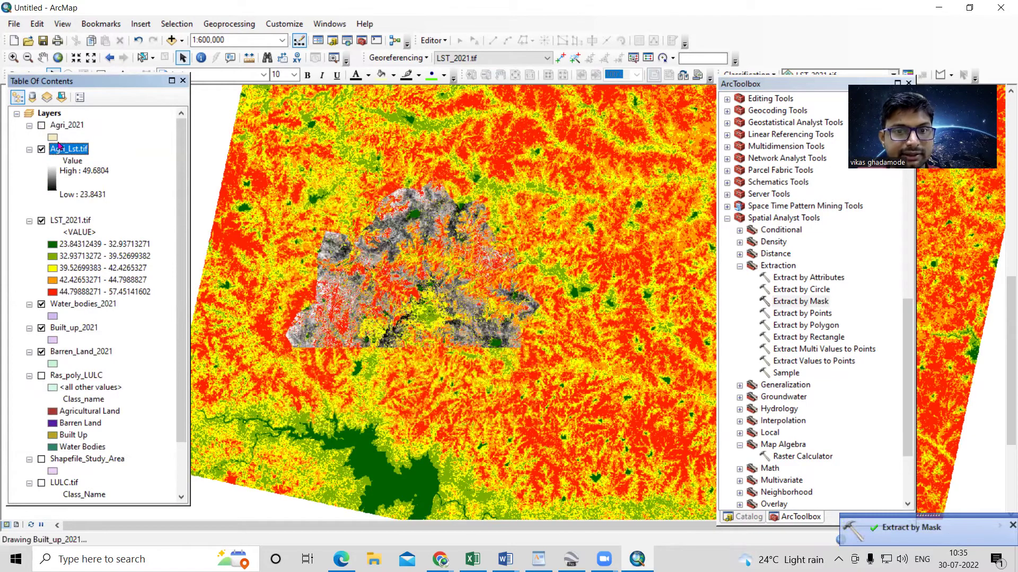
{"action": "scroll", "coordinate": [339, 247], "scroll_direction": "up", "scroll_amount": 2}
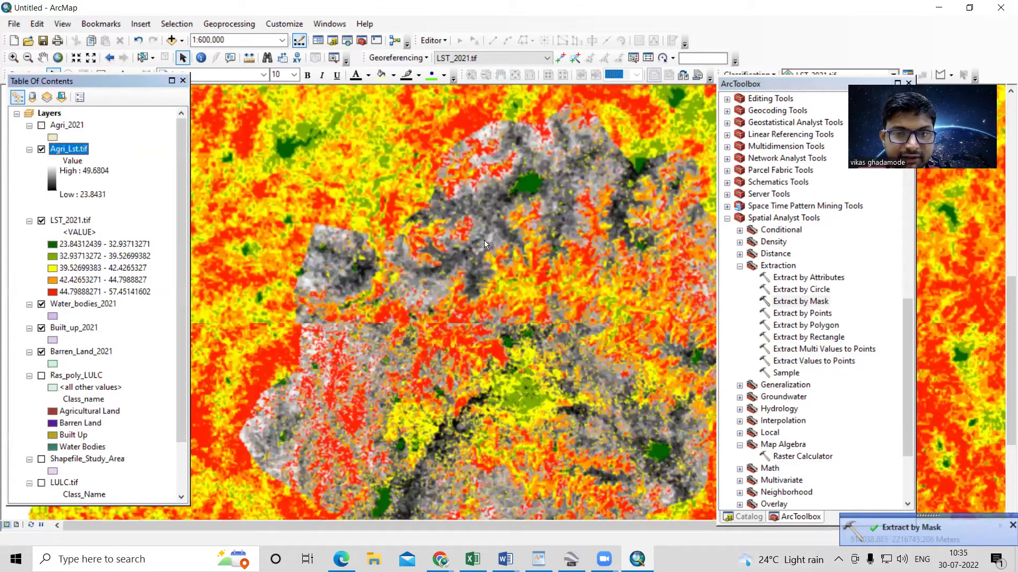
{"action": "scroll", "coordinate": [533, 180], "scroll_direction": "up", "scroll_amount": 2}
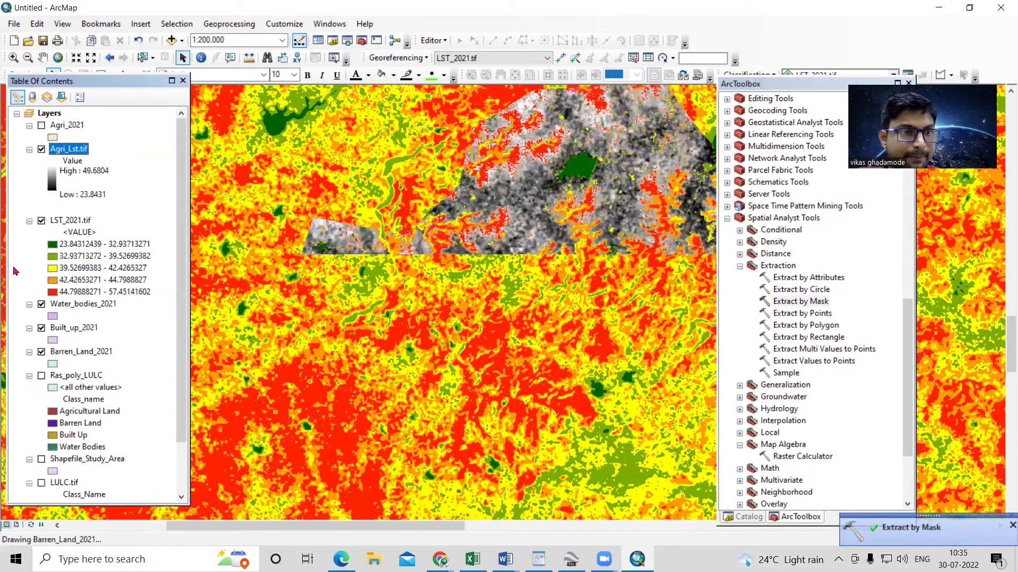
Step: Check the mean temperature of Agri_Lst.tif in its classification statistics, leaving the layer's symbology unchanged
{"action": "right_click", "coordinate": [77, 153]}
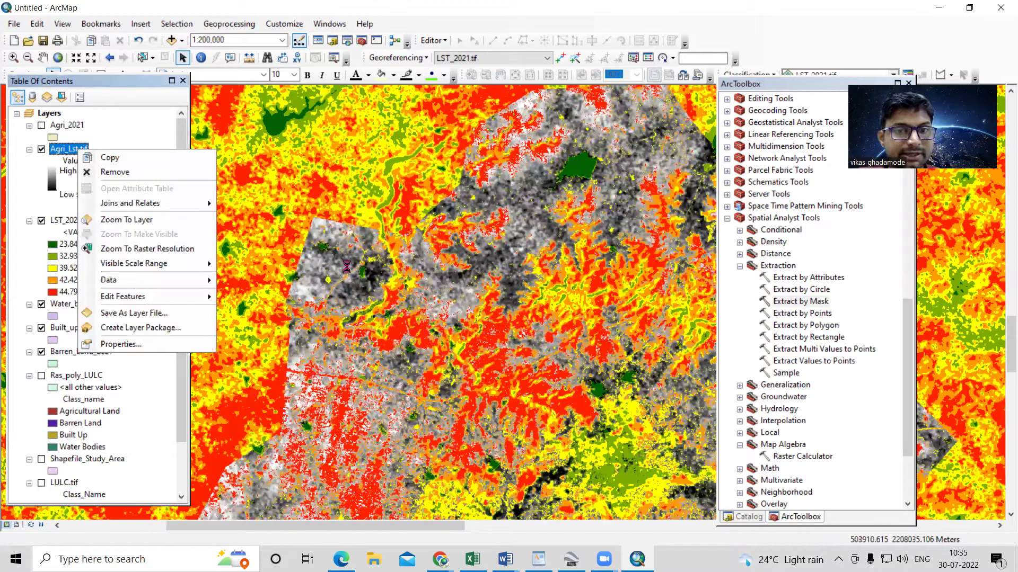
{"action": "left_click", "coordinate": [382, 267]}
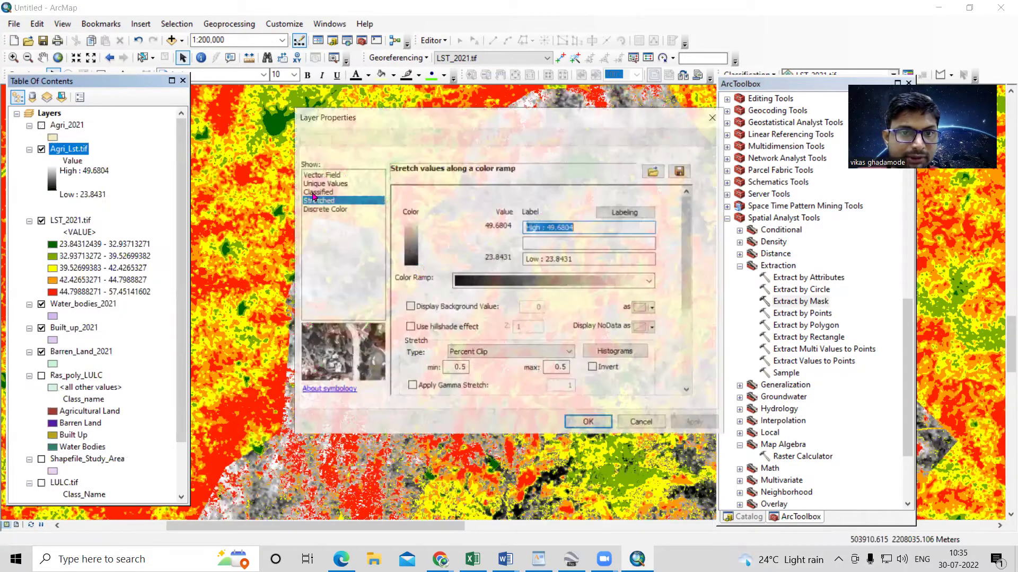
{"action": "left_click", "coordinate": [316, 192]}
{"action": "left_click", "coordinate": [659, 237]}
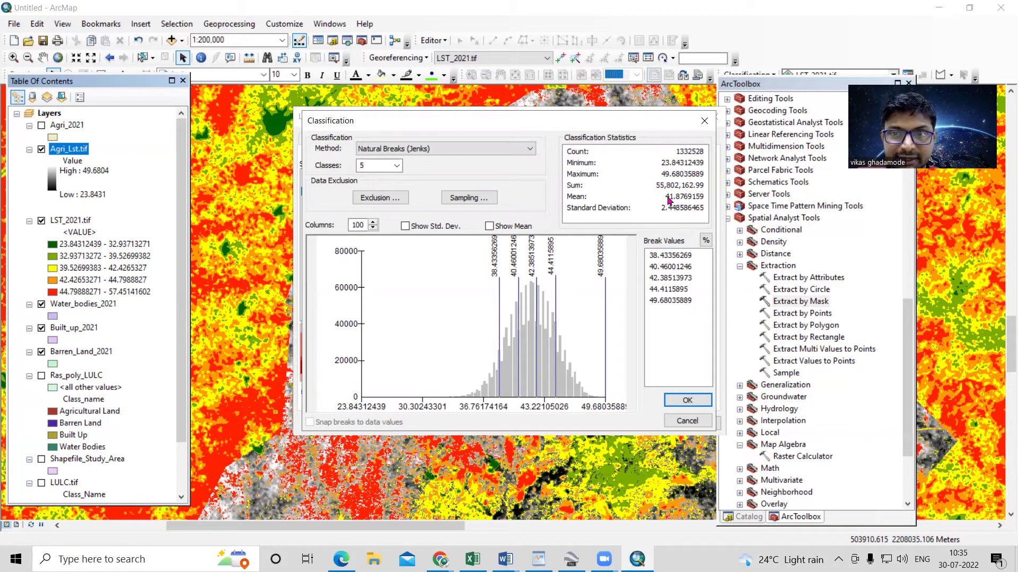
{"action": "left_click", "coordinate": [704, 120]}
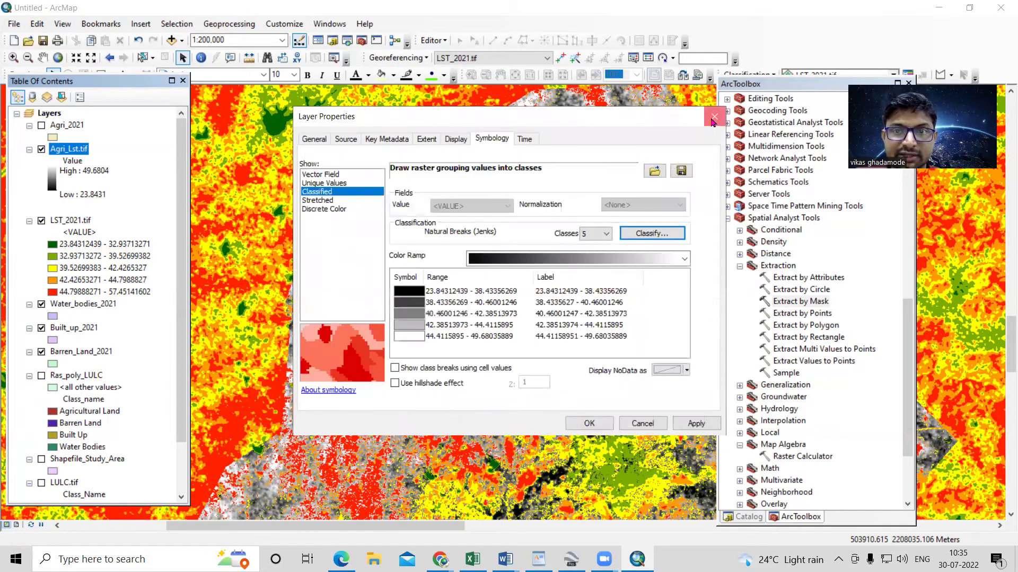
{"action": "left_click", "coordinate": [713, 118]}
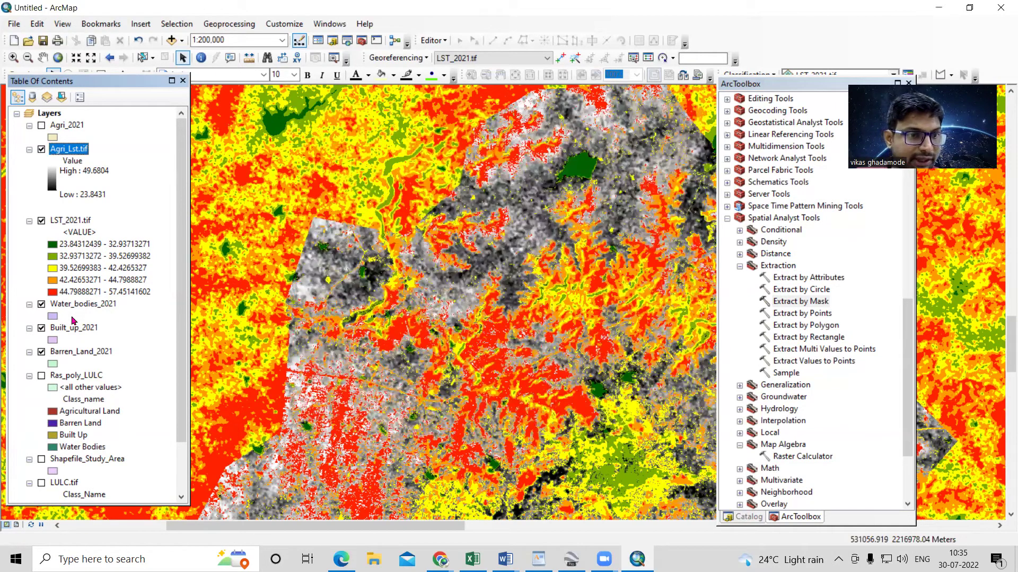
Step: Run Extract by Mask on LST_2021.tif with Water_bodies_2021 as the mask, saving the output as Water_bodies.tif in the Mean LST folder
{"action": "scroll", "coordinate": [73, 320], "scroll_direction": "down", "scroll_amount": 1}
{"action": "left_click", "coordinate": [69, 269]}
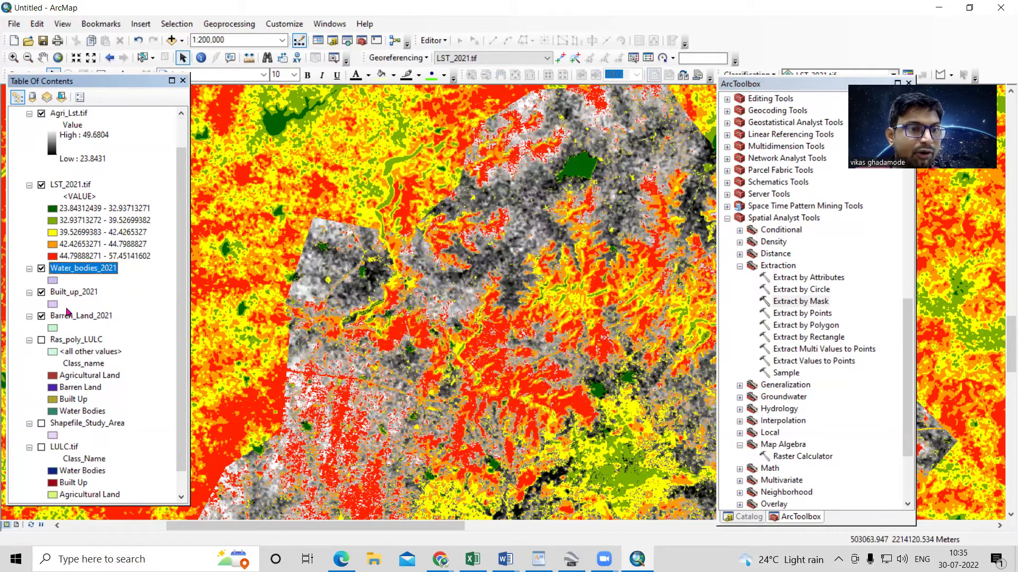
{"action": "double_click", "coordinate": [801, 302]}
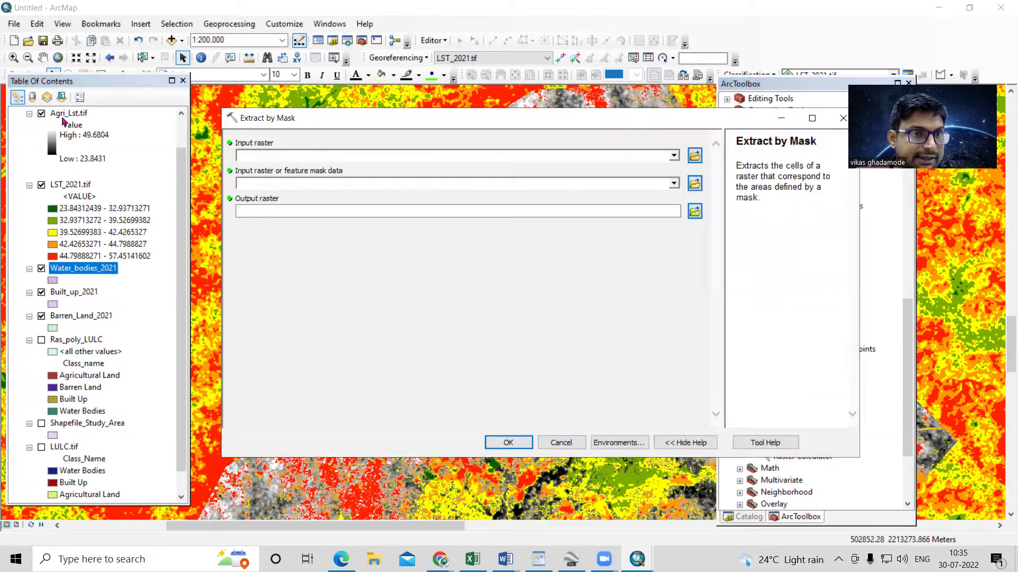
{"action": "left_click", "coordinate": [88, 114]}
{"action": "scroll", "coordinate": [15, 180], "scroll_direction": "up", "scroll_amount": 1}
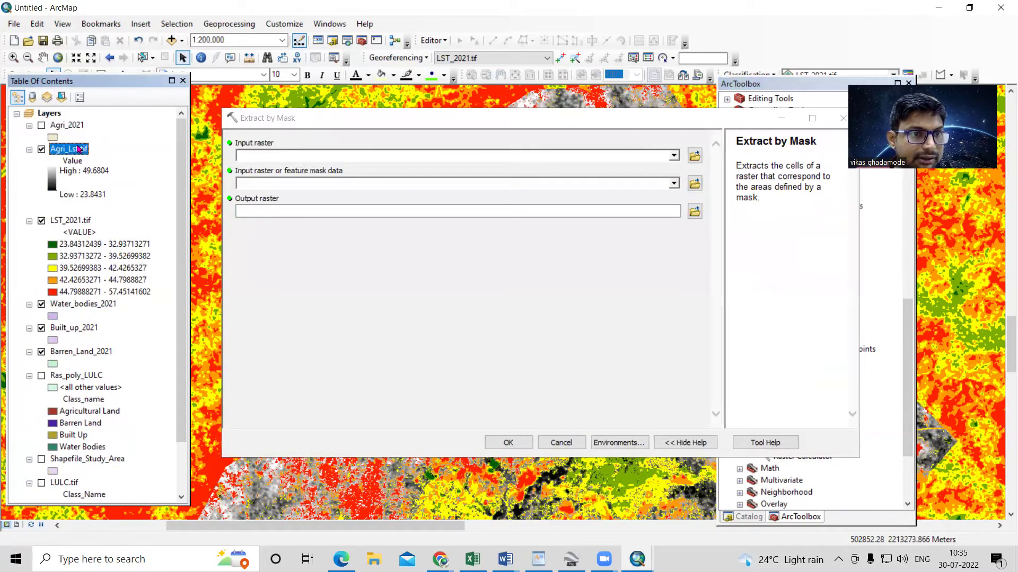
{"action": "left_click_drag", "start_coordinate": [70, 221], "coordinate": [334, 166]}
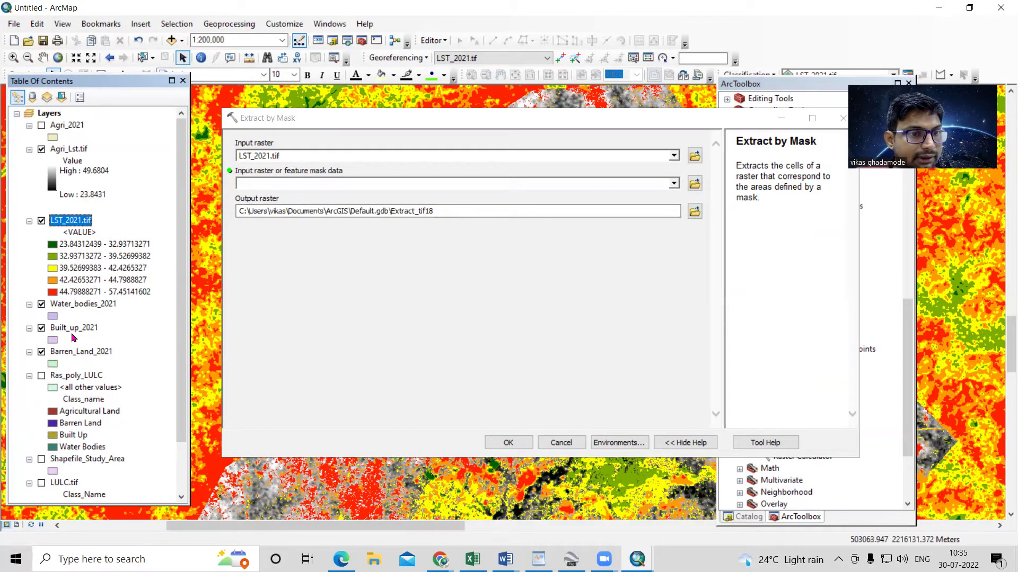
{"action": "left_click_drag", "start_coordinate": [82, 306], "coordinate": [345, 187]}
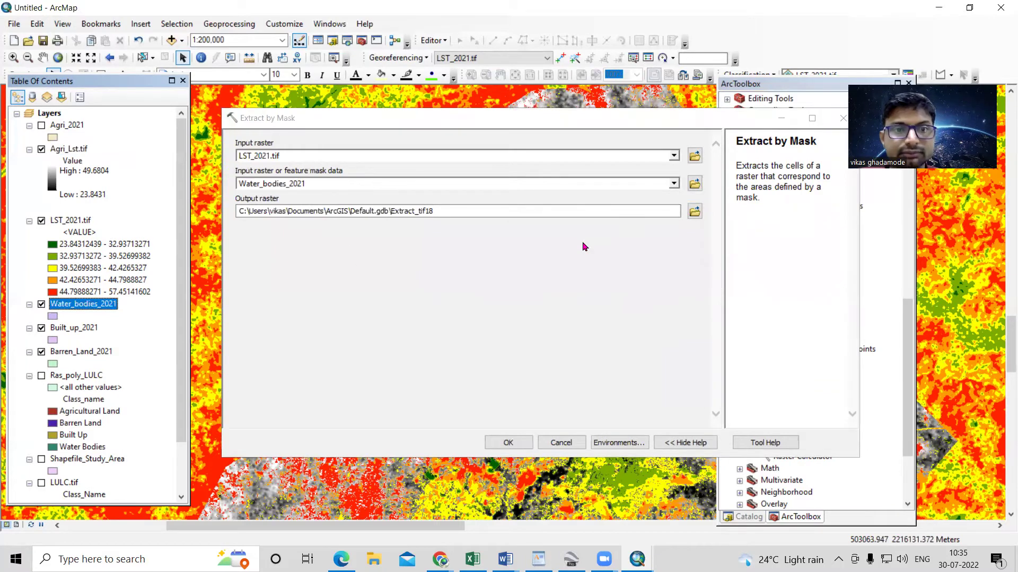
{"action": "left_click", "coordinate": [694, 211]}
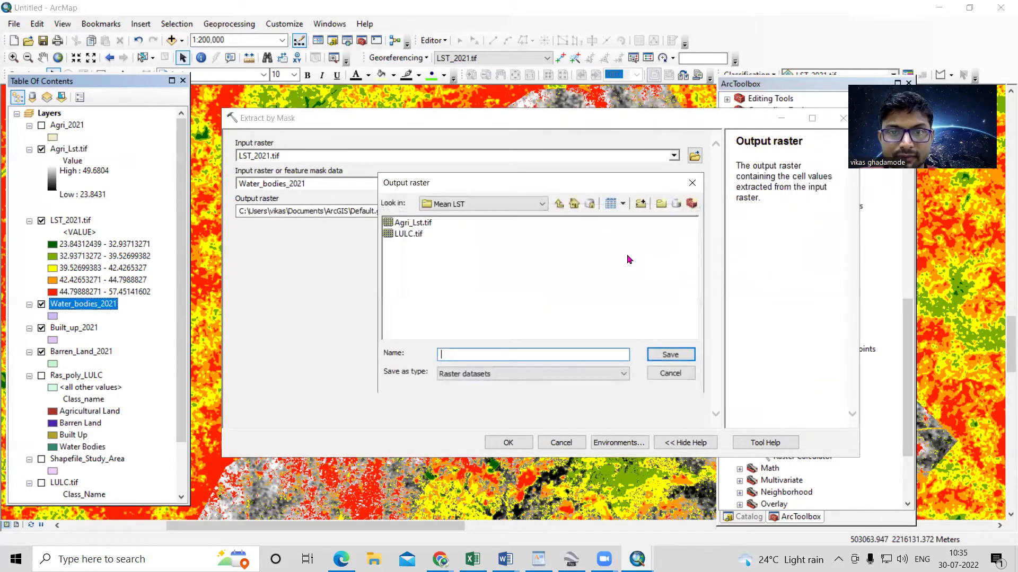
{"action": "type", "text": "Water_bodies.tif"}
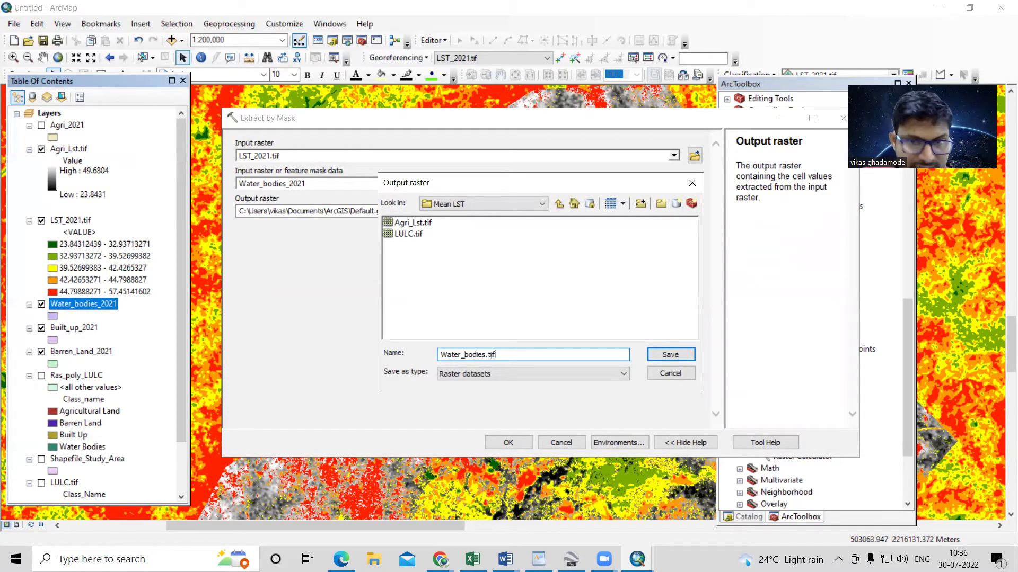
{"action": "left_click", "coordinate": [670, 355]}
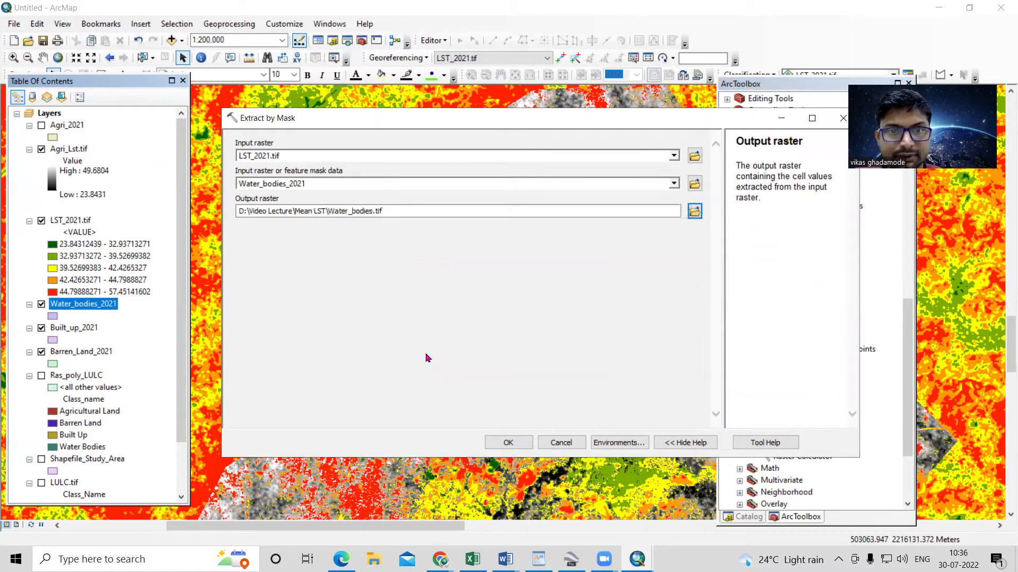
{"action": "left_click", "coordinate": [507, 442]}
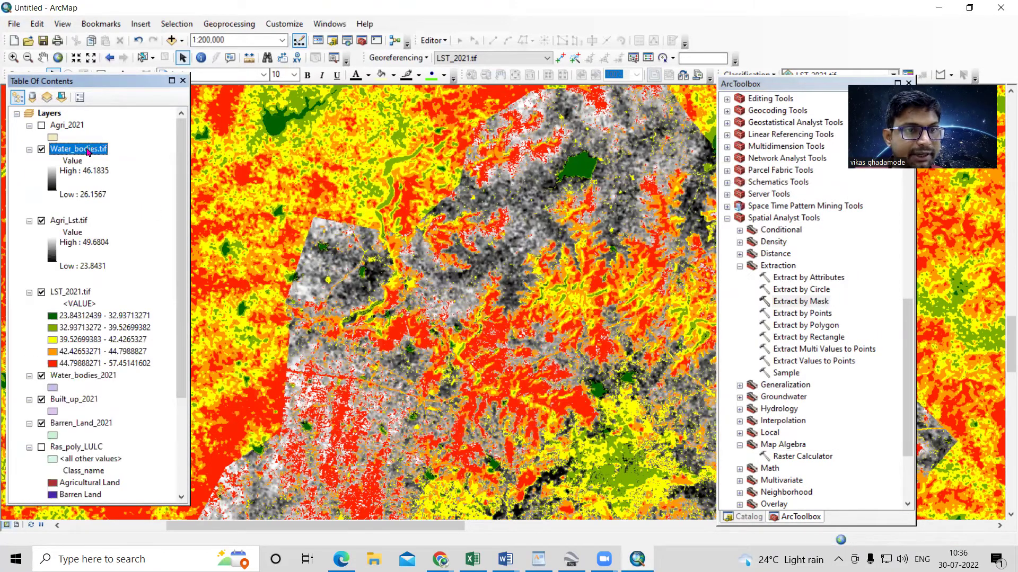
Step: Look up the mean temperature of Water_bodies.tif in its classification statistics and discard the symbology changes
{"action": "right_click", "coordinate": [88, 152]}
{"action": "left_click", "coordinate": [175, 344]}
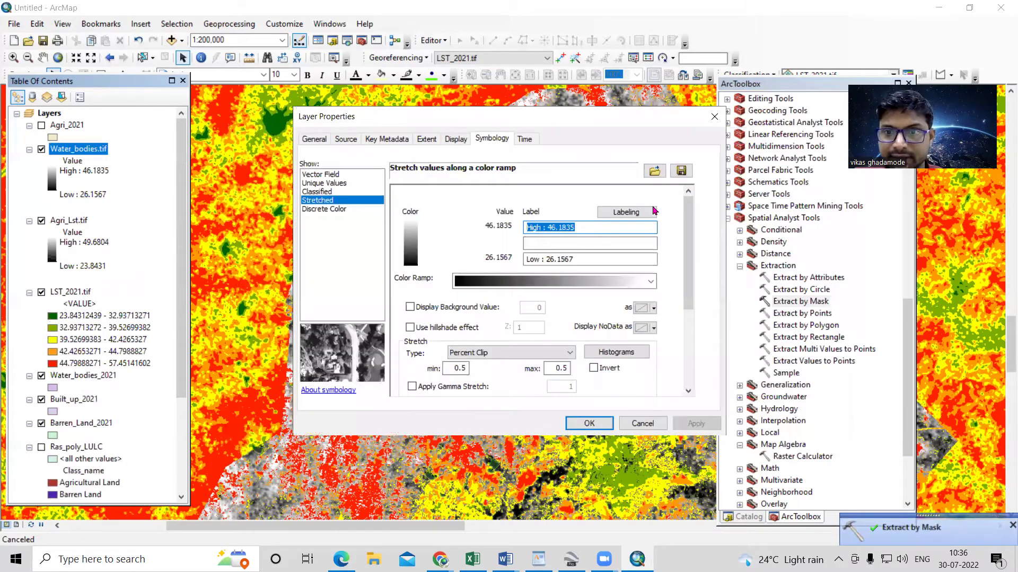
{"action": "left_click", "coordinate": [650, 236]}
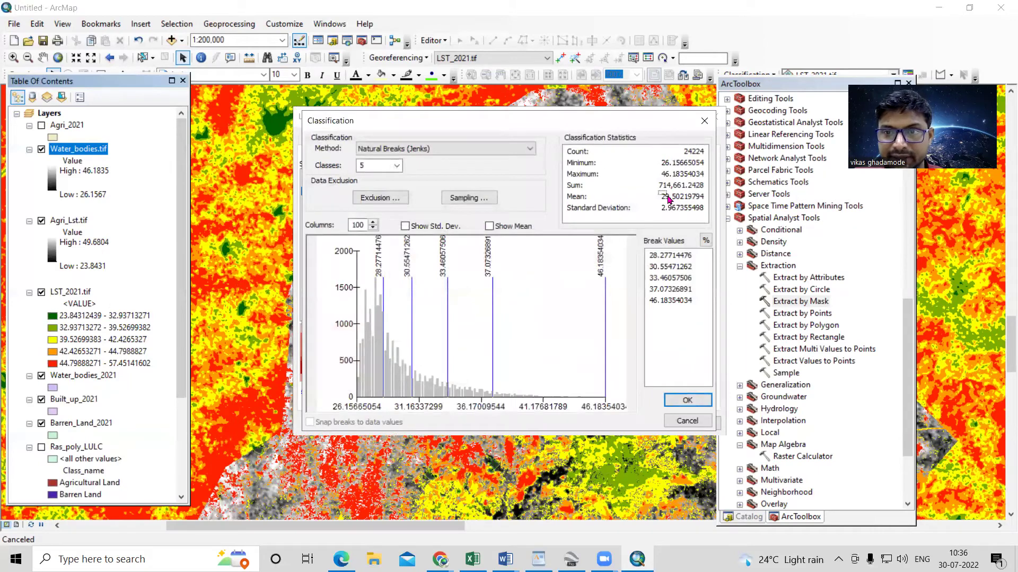
{"action": "left_click", "coordinate": [690, 422]}
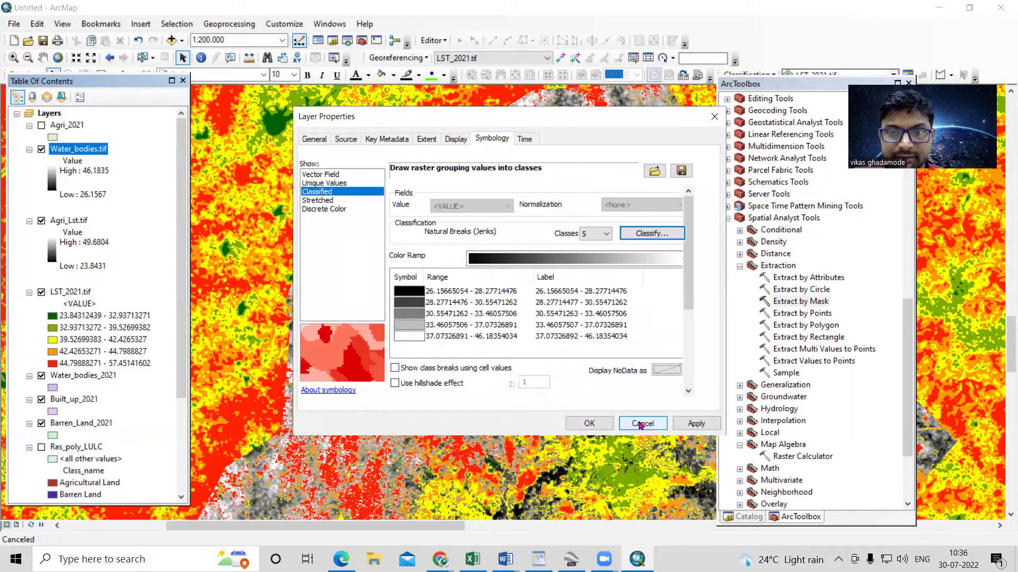
{"action": "left_click", "coordinate": [640, 424]}
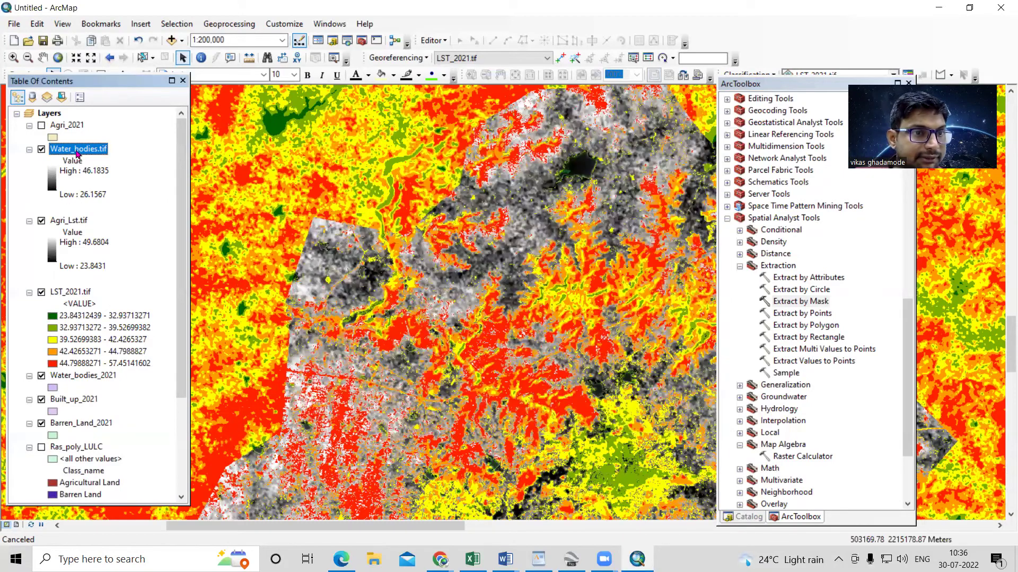
Step: Symbolize Water_bodies.tif as Classified with 1 class and color that class dark blue
{"action": "left_click", "coordinate": [155, 346]}
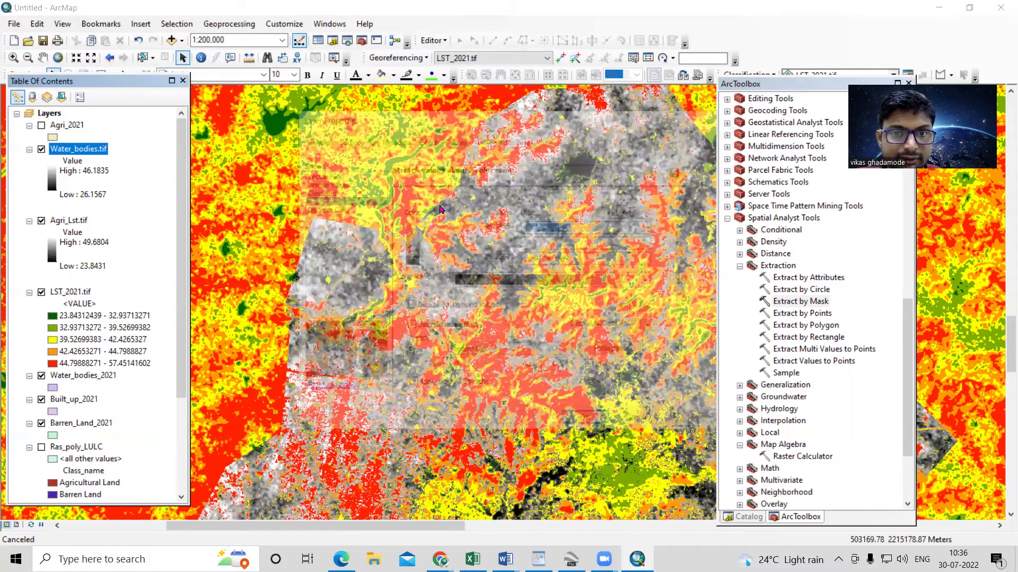
{"action": "left_click", "coordinate": [323, 192]}
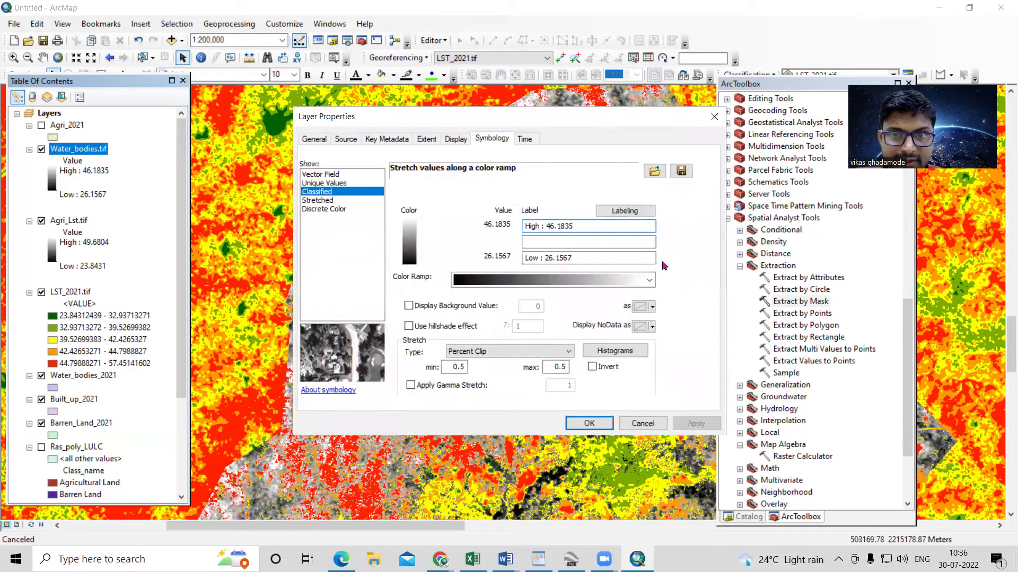
{"action": "left_click", "coordinate": [591, 234]}
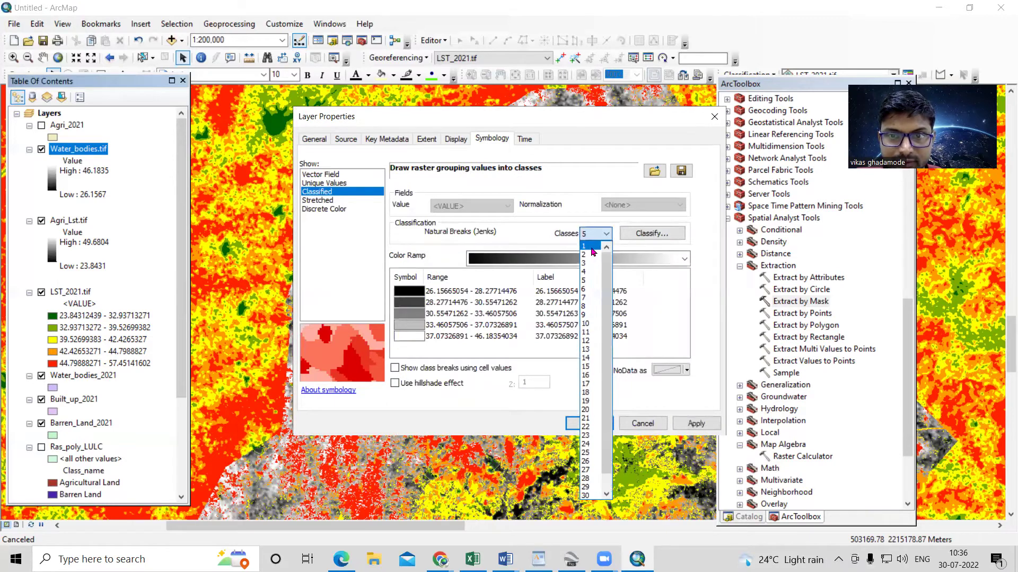
{"action": "left_click", "coordinate": [592, 247]}
{"action": "left_click", "coordinate": [409, 291]}
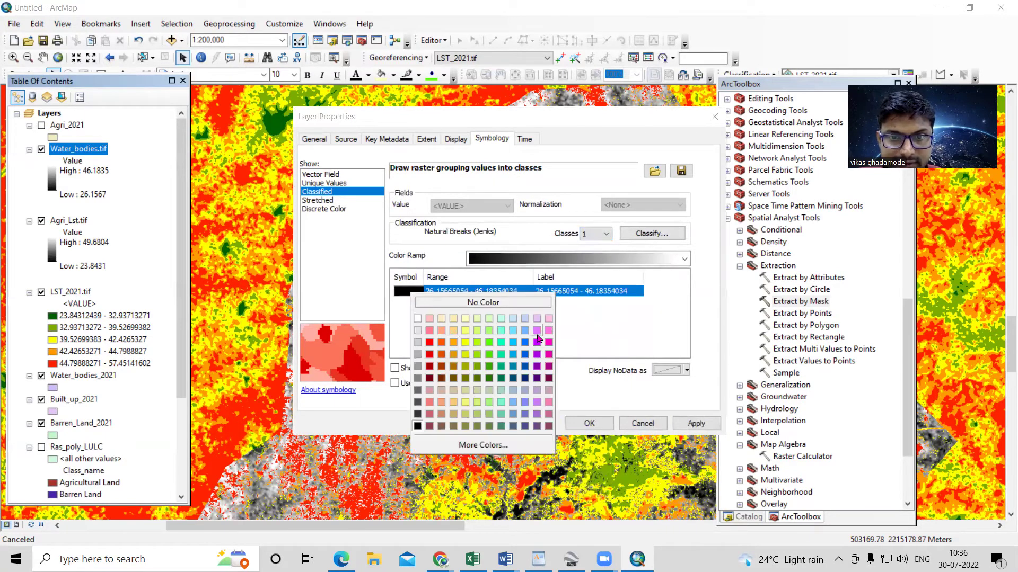
{"action": "left_click", "coordinate": [524, 366]}
{"action": "left_click", "coordinate": [696, 424]}
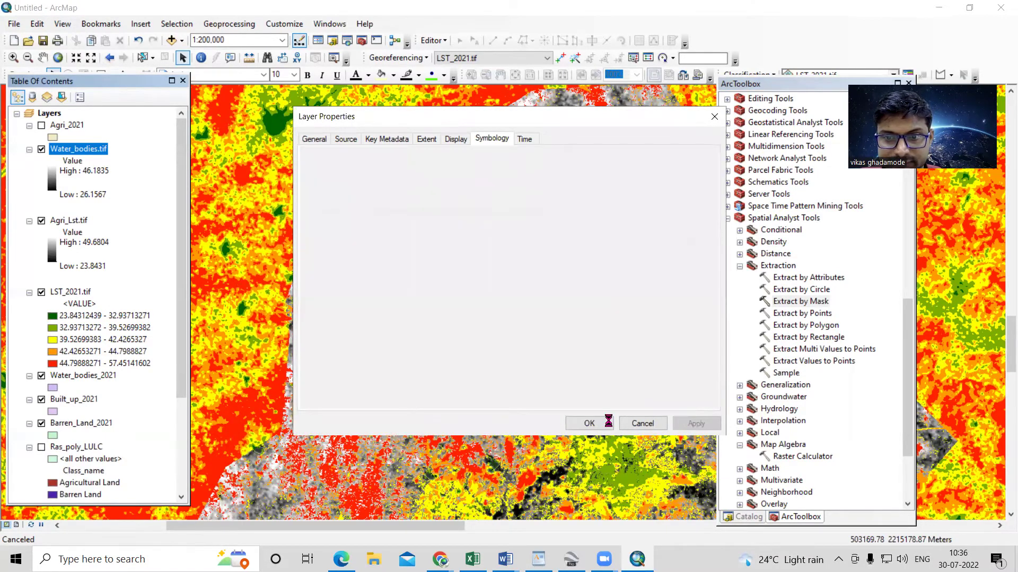
{"action": "left_click", "coordinate": [590, 423]}
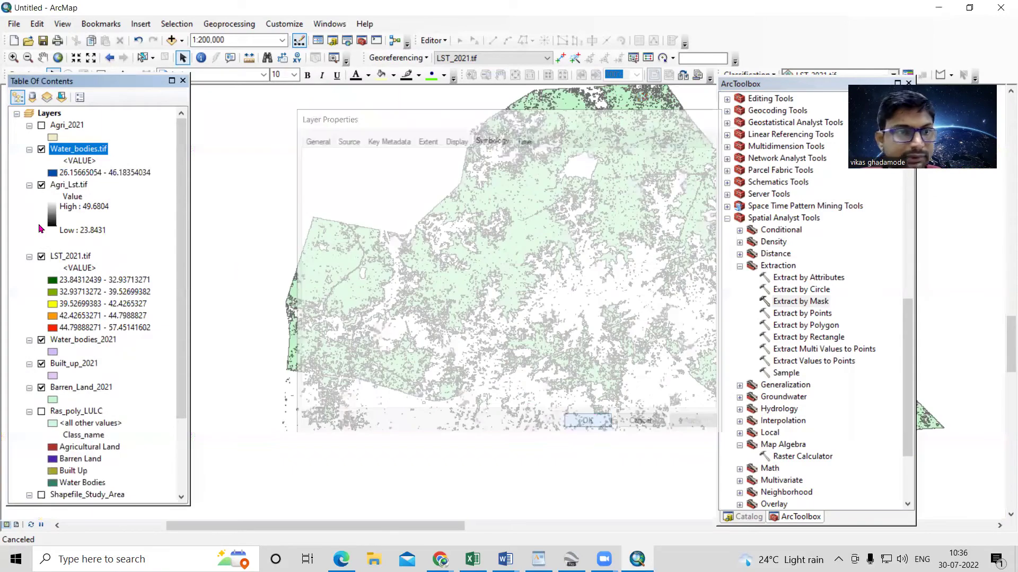
Step: Hide the Water_bodies_2021, Built_up_2021, Barren_Land_2021 and Agri_Lst.tif layers, and toggle Water_bodies.tif off and on to compare it with LST_2021.tif
{"action": "left_click", "coordinate": [41, 340]}
{"action": "left_click", "coordinate": [41, 364]}
{"action": "left_click", "coordinate": [41, 387]}
{"action": "left_click", "coordinate": [43, 186]}
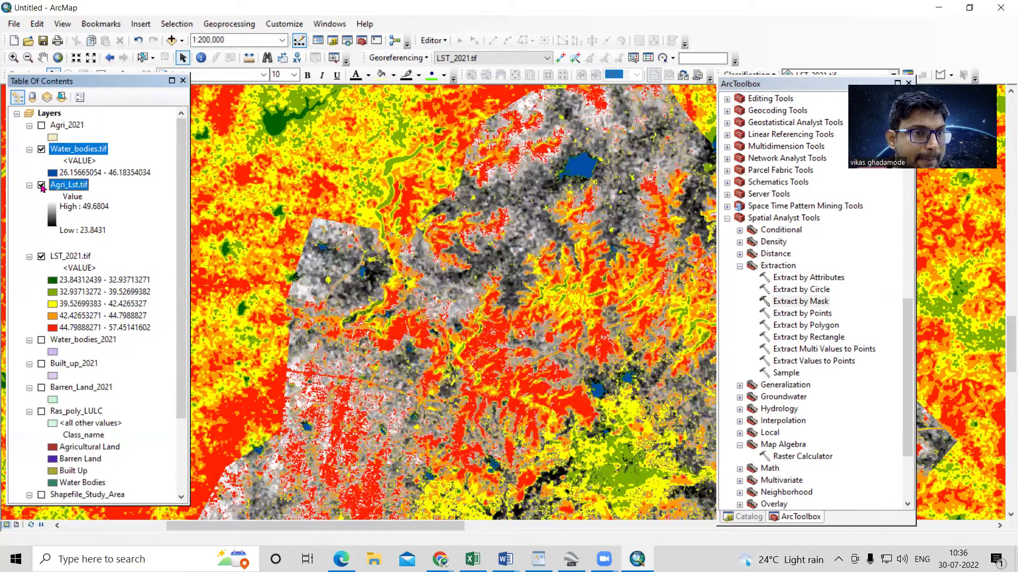
{"action": "left_click", "coordinate": [43, 151]}
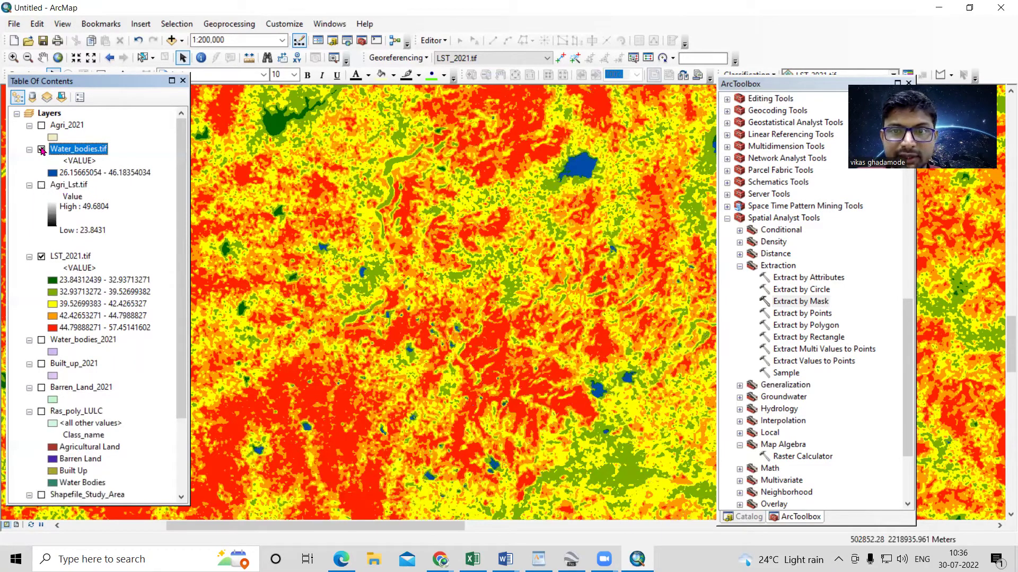
{"action": "left_click", "coordinate": [42, 151]}
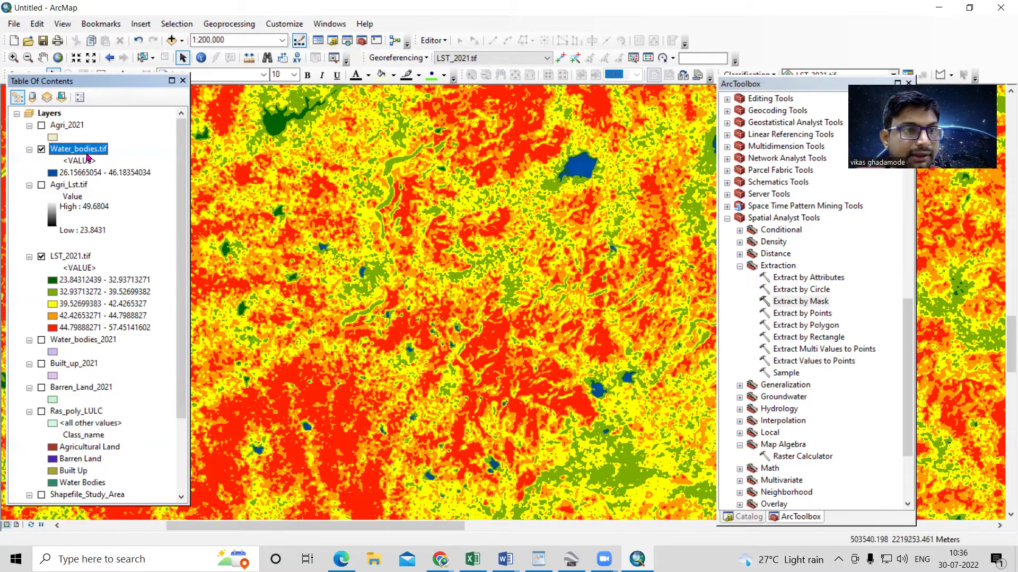
Step: Recheck the mean in the classification statistics of the single-class Water_bodies.tif layer, then close its properties without changes
{"action": "right_click", "coordinate": [87, 154]}
{"action": "left_click", "coordinate": [144, 345]}
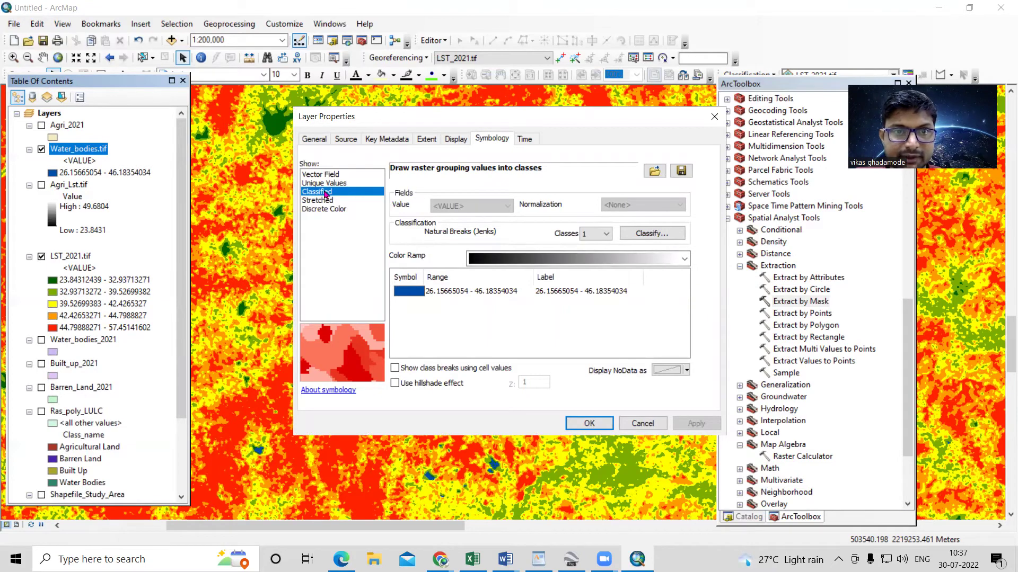
{"action": "left_click", "coordinate": [656, 233]}
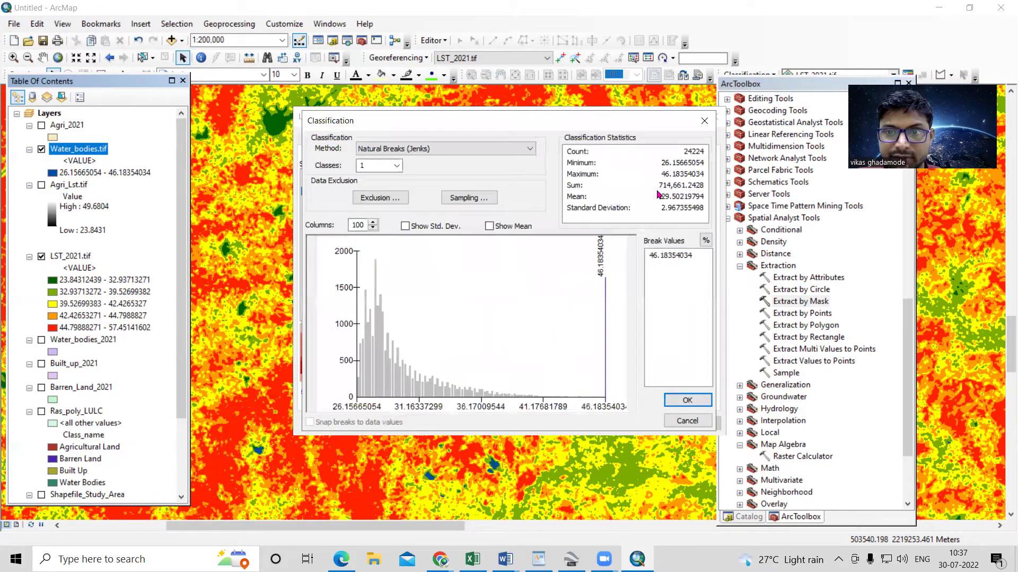
{"action": "left_click", "coordinate": [687, 421]}
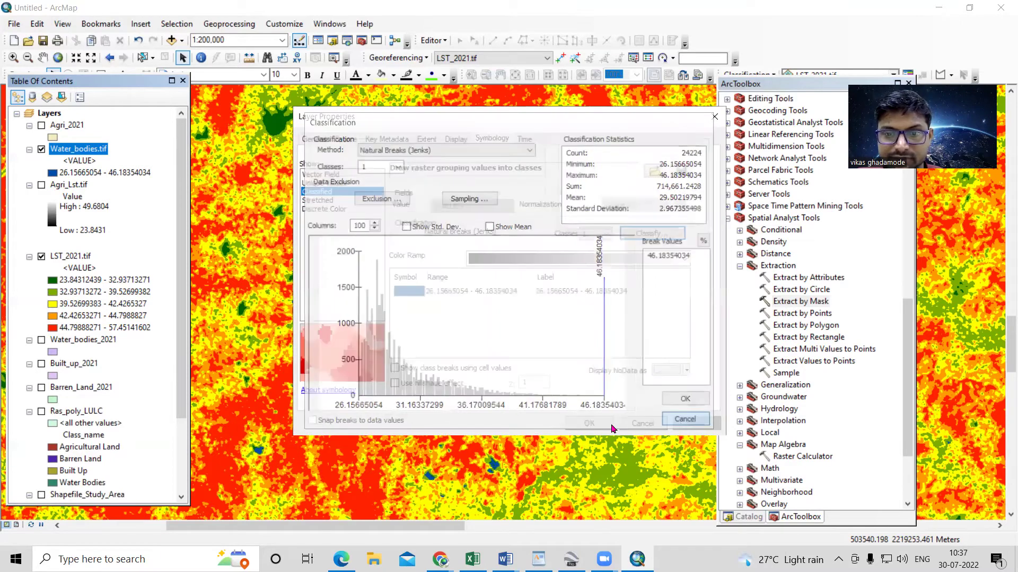
{"action": "left_click", "coordinate": [641, 424]}
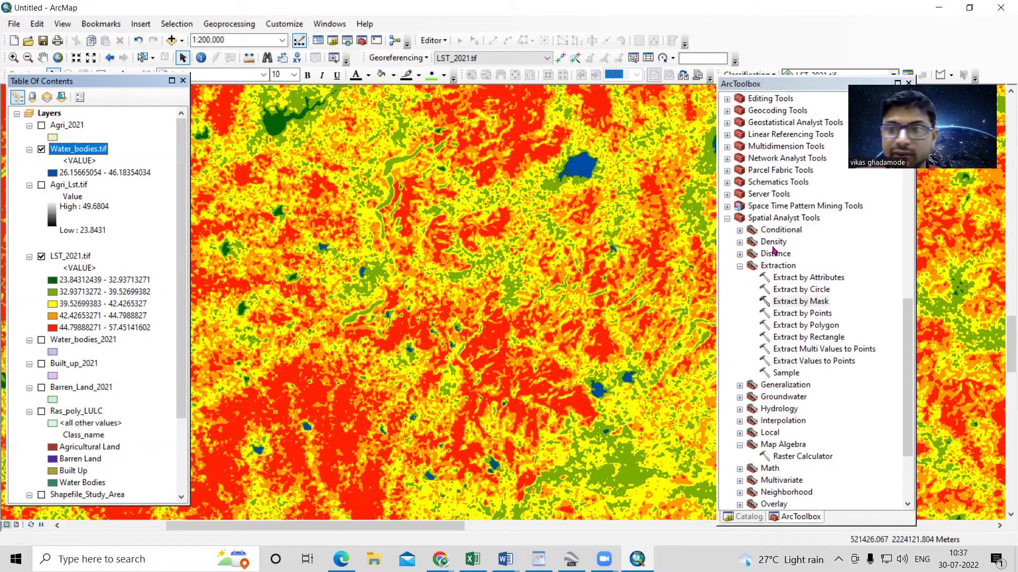
Step: Set up Extract by Mask with LST_2021.tif as input raster and Built_up_2021 as mask, making the Built_up_2021 layer visible
{"action": "double_click", "coordinate": [800, 301]}
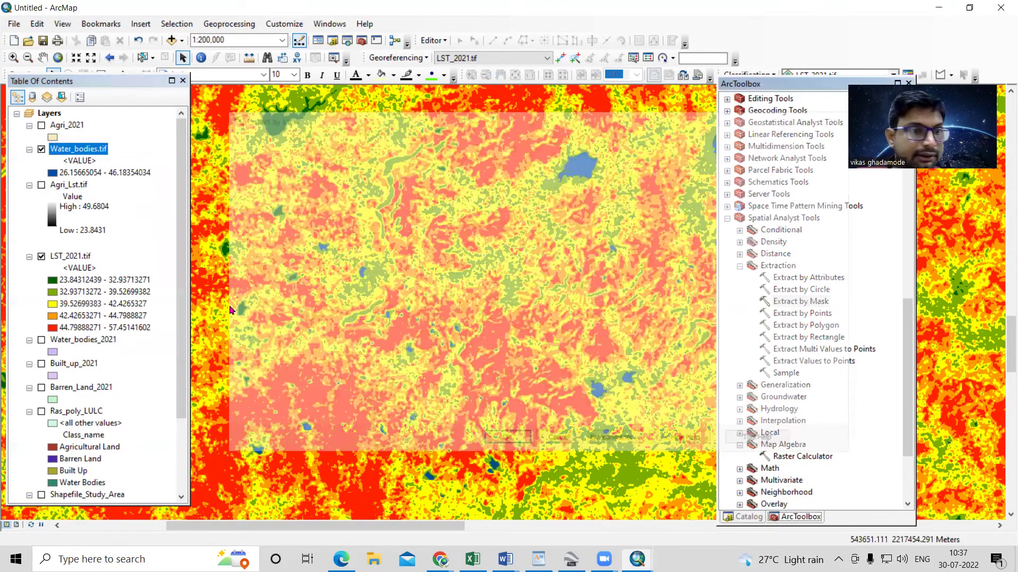
{"action": "scroll", "coordinate": [97, 366], "scroll_direction": "down", "scroll_amount": 3}
{"action": "scroll", "coordinate": [96, 331], "scroll_direction": "up", "scroll_amount": 3}
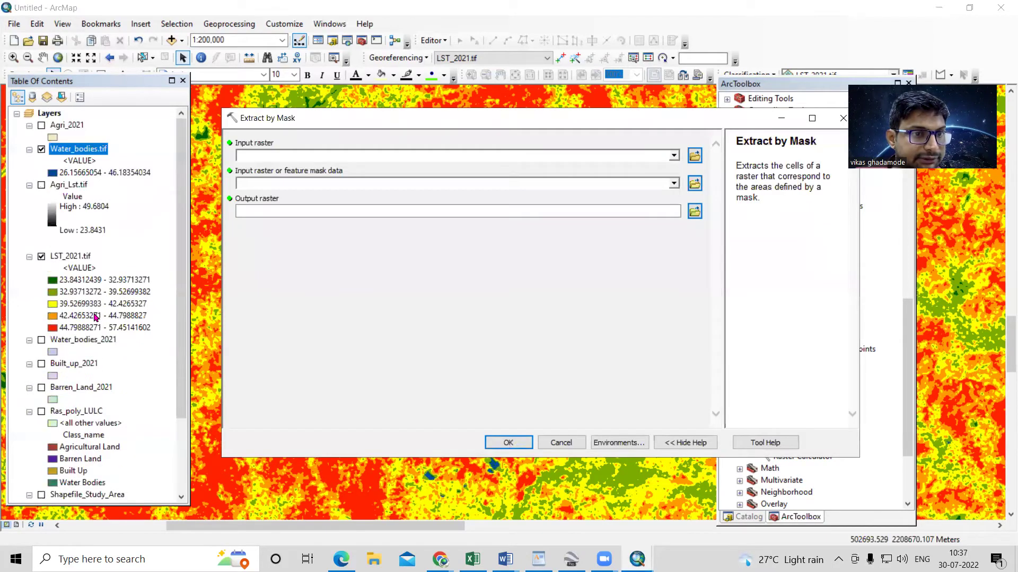
{"action": "left_click", "coordinate": [84, 257]}
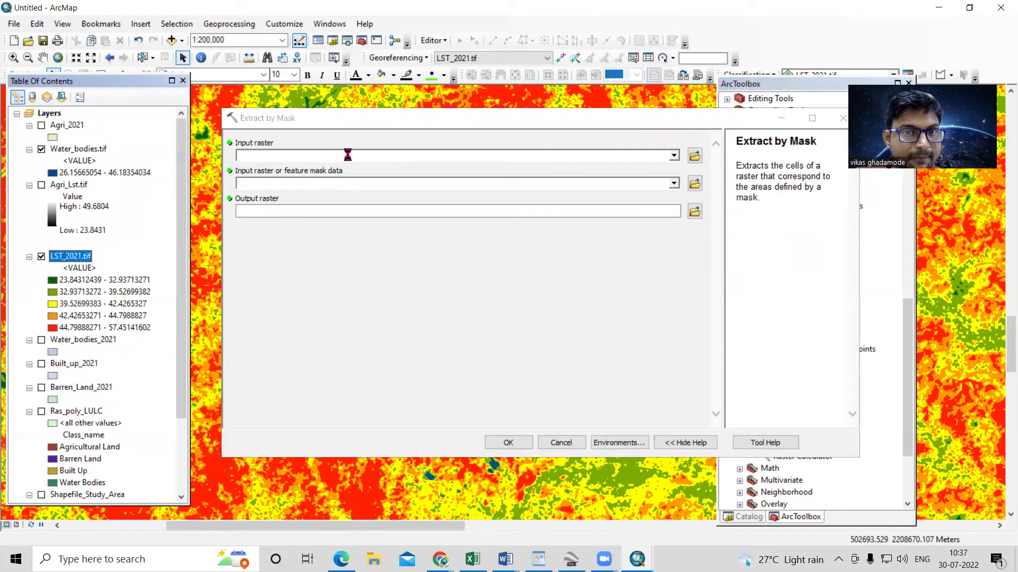
{"action": "left_click_drag", "start_coordinate": [180, 207], "coordinate": [371, 156]}
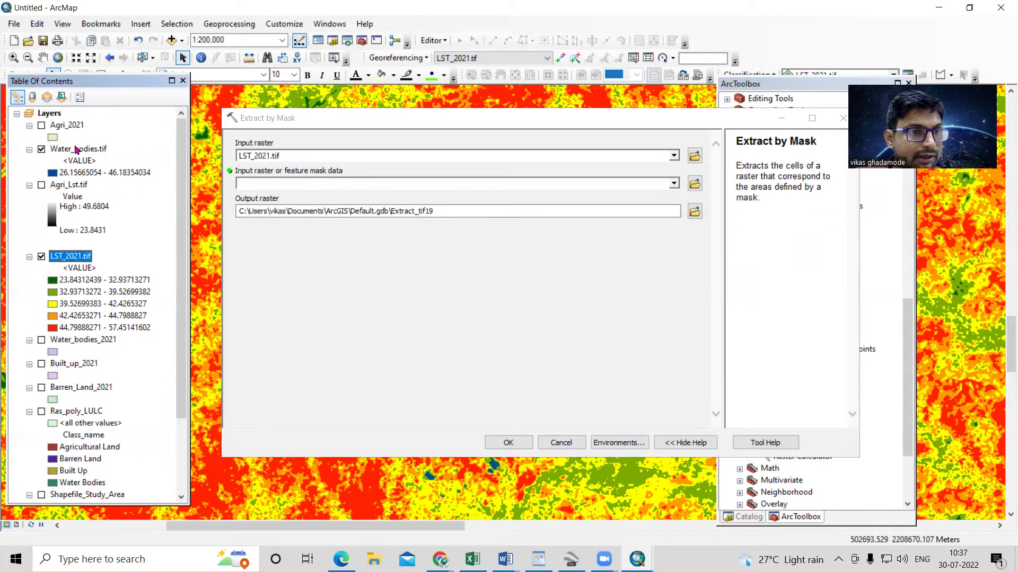
{"action": "scroll", "coordinate": [106, 297], "scroll_direction": "down", "scroll_amount": 3}
{"action": "left_click", "coordinate": [41, 269]}
{"action": "left_click_drag", "start_coordinate": [77, 274], "coordinate": [342, 186]}
Step: Name the output raster Built_Lst.tif in the Mean LST folder and run the built-up extraction
{"action": "left_click", "coordinate": [695, 212]}
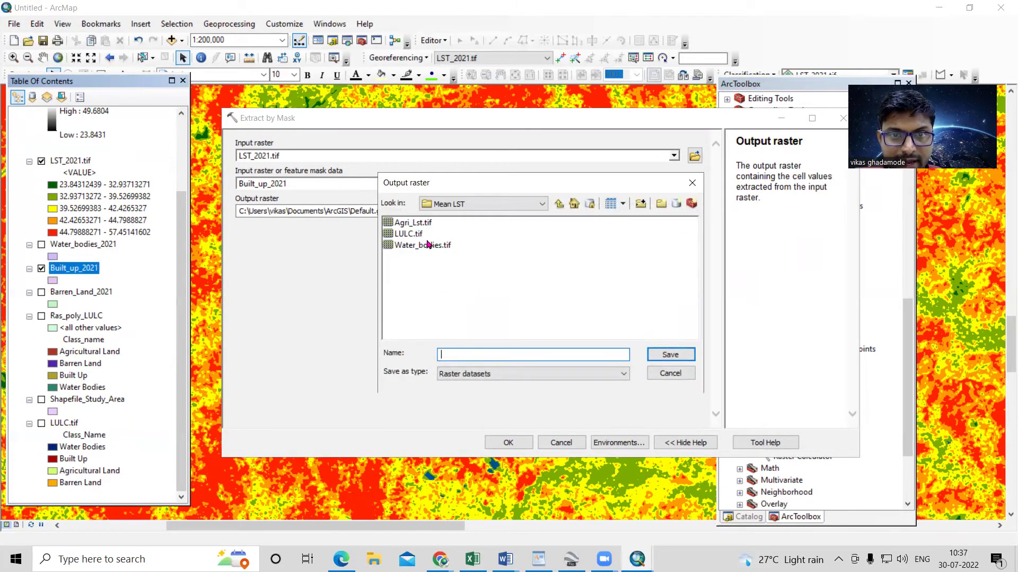
{"action": "left_click", "coordinate": [419, 223]}
{"action": "left_click", "coordinate": [455, 355]}
{"action": "key", "text": "BackSpace"}
{"action": "key", "text": "BackSpace"}
{"action": "key", "text": "BackSpace"}
{"action": "key", "text": "BackSpace"}
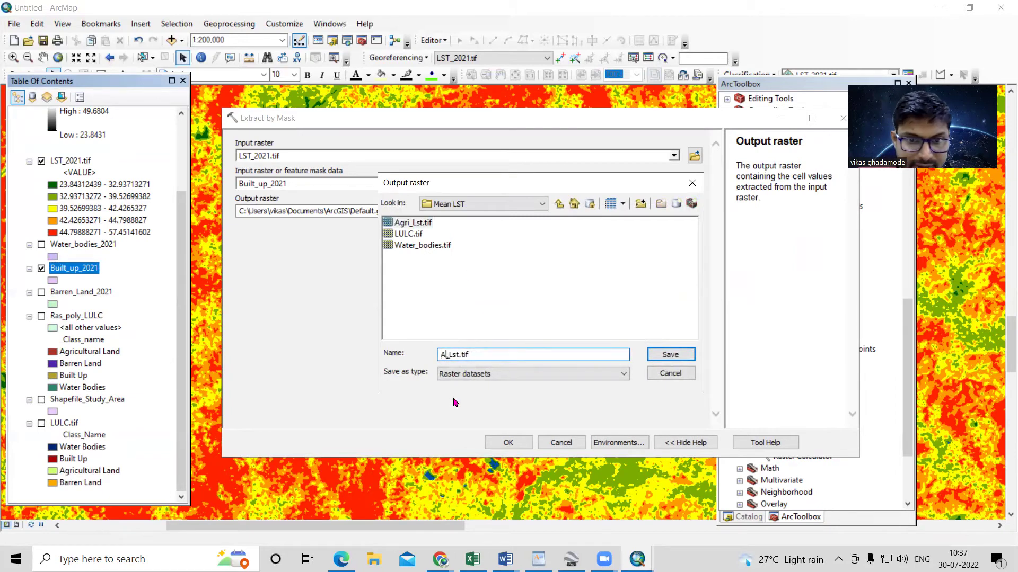
{"action": "type", "text": "Built"}
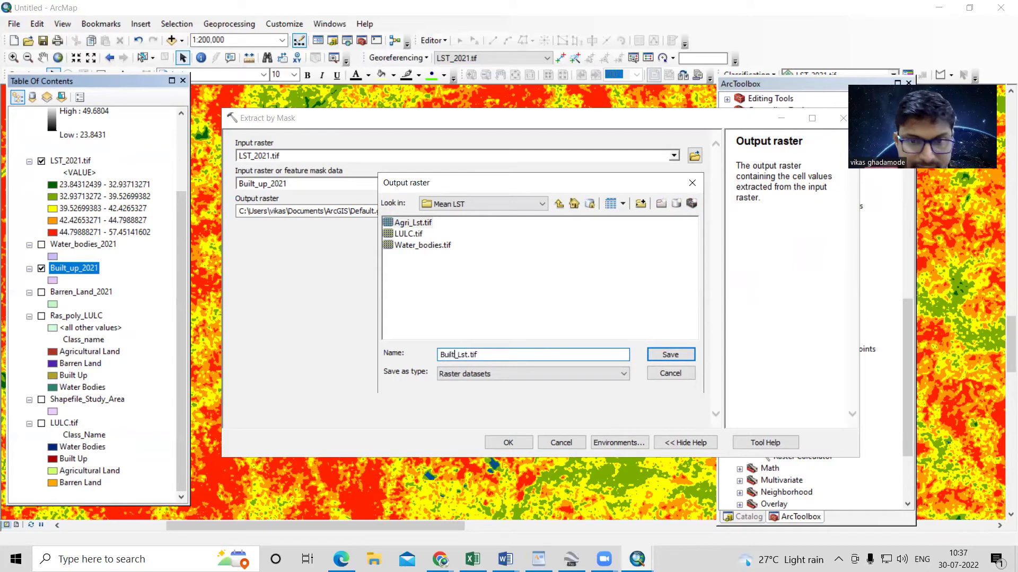
{"action": "left_click", "coordinate": [669, 355]}
{"action": "left_click", "coordinate": [516, 444]}
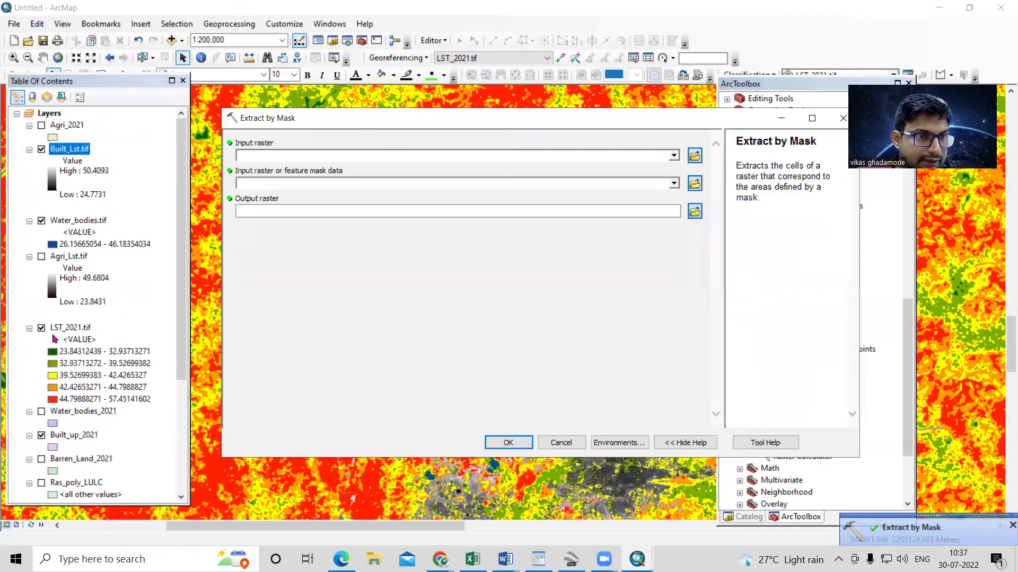
Step: Run Extract by Mask on LST_2021.tif with Built_up_2021 as the mask, saving the output as Barren_land_Lst.tif in the Mean LST folder
{"action": "left_click", "coordinate": [60, 328]}
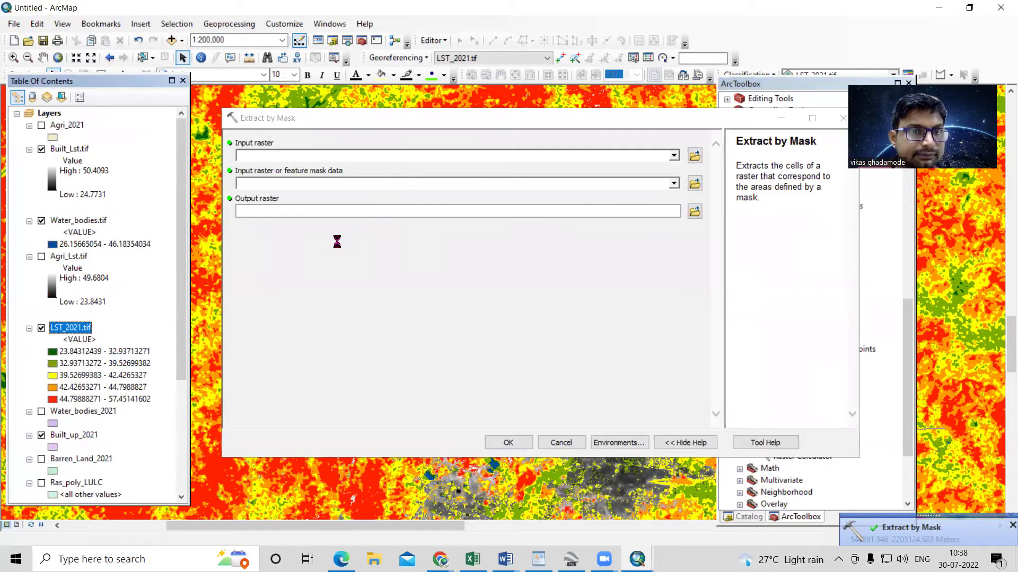
{"action": "left_click_drag", "start_coordinate": [82, 436], "coordinate": [326, 186]}
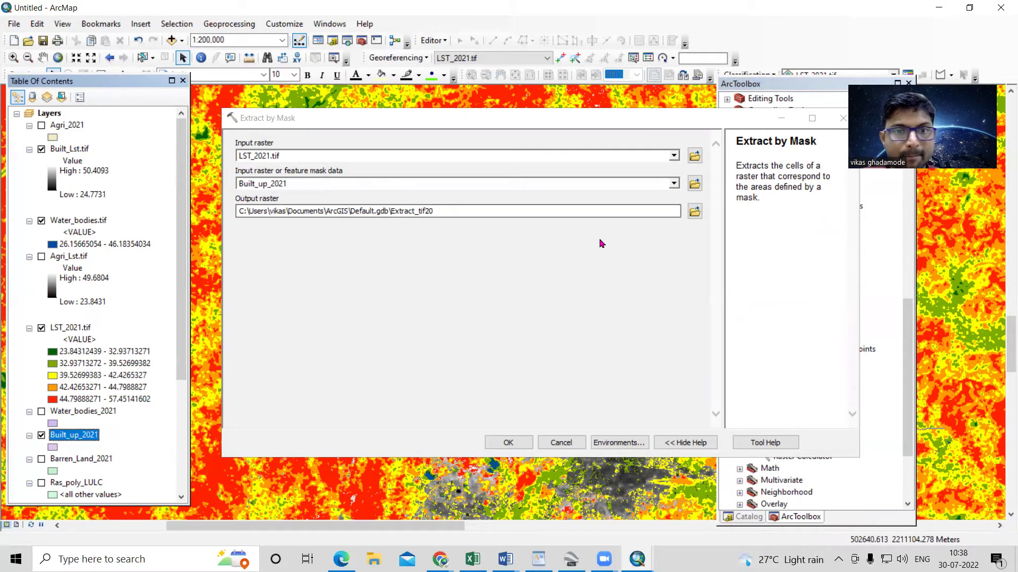
{"action": "left_click", "coordinate": [694, 211]}
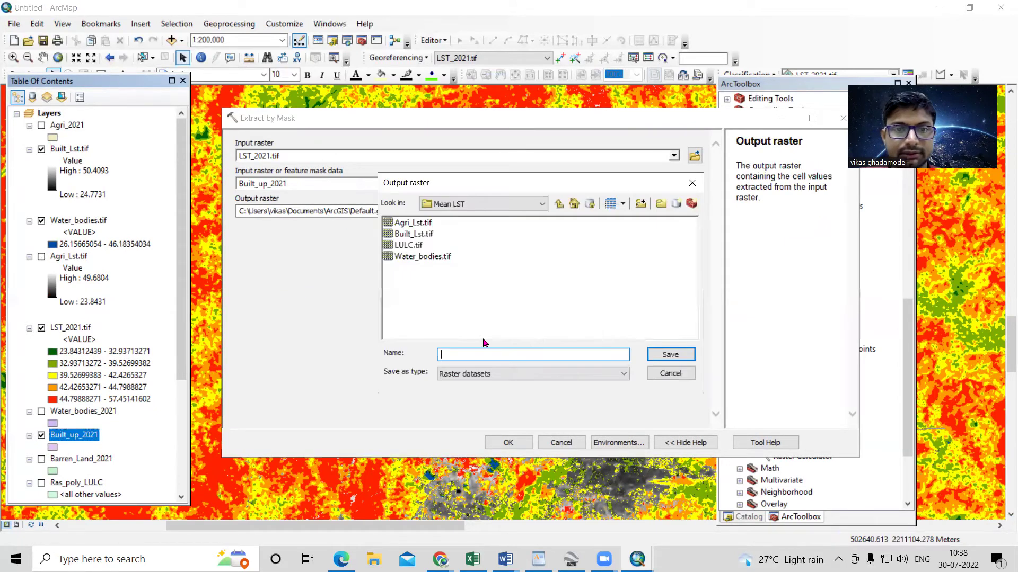
{"action": "left_click", "coordinate": [412, 234]}
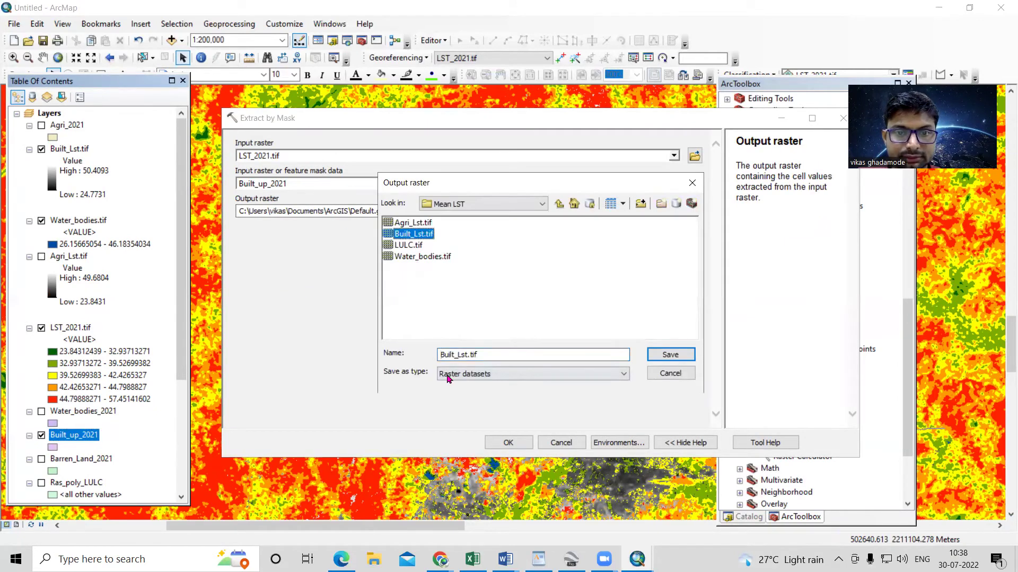
{"action": "key", "text": "BackSpace"}
{"action": "key", "text": "BackSpace"}
{"action": "key", "text": "BackSpace"}
{"action": "key", "text": "BackSpace"}
{"action": "key", "text": "BackSpace"}
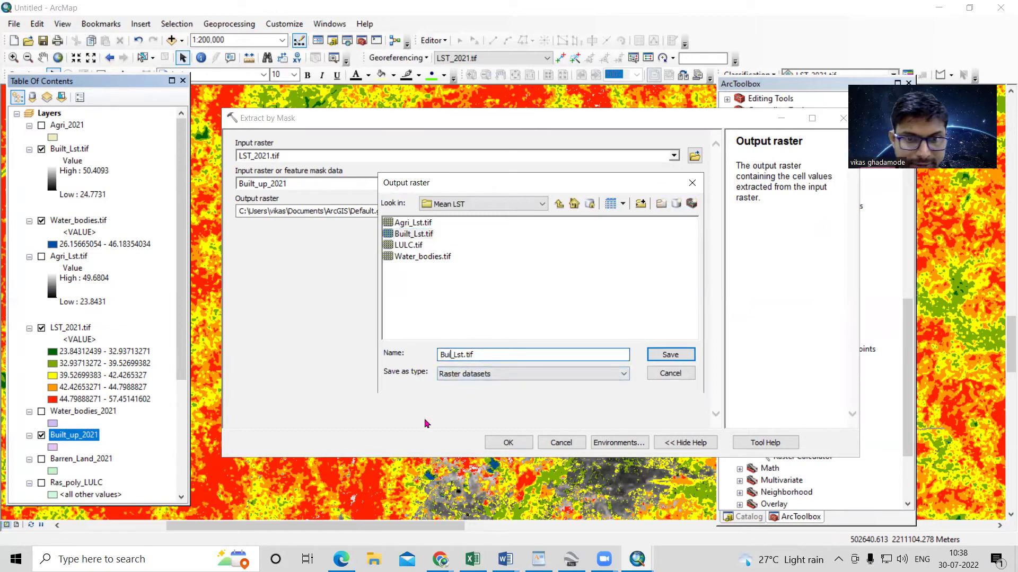
{"action": "type", "text": "Barren"}
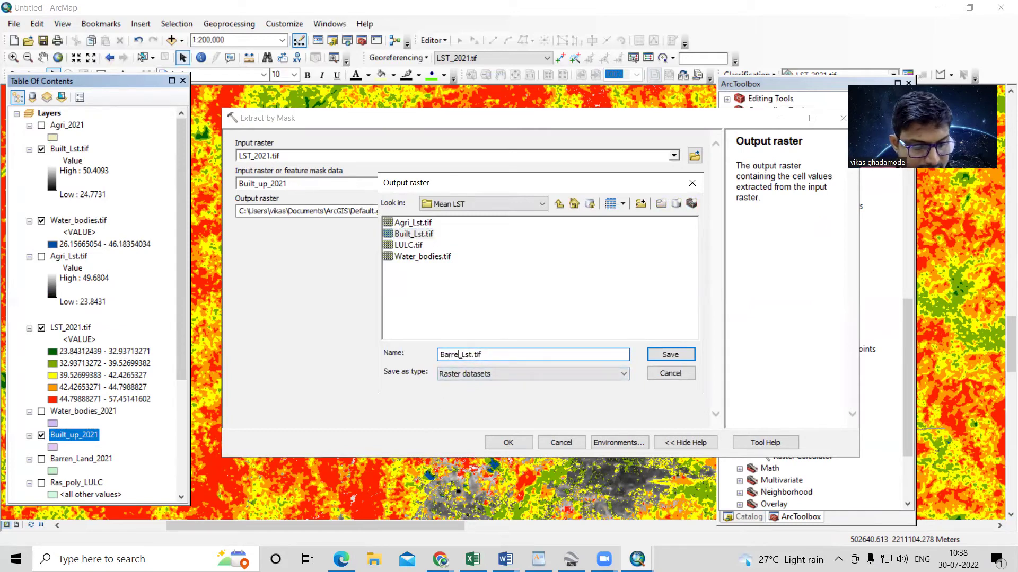
{"action": "type", "text": "_land"}
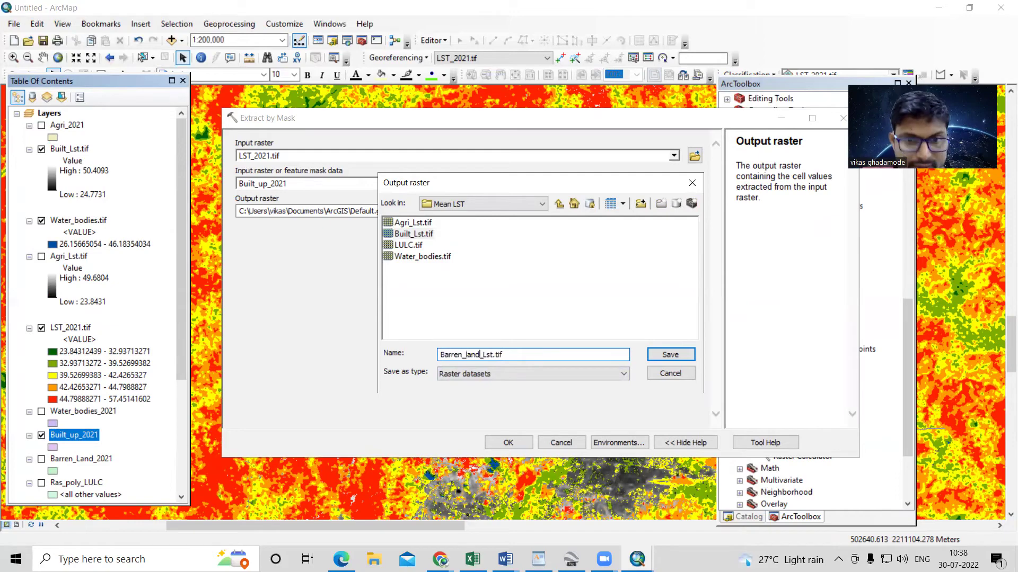
{"action": "left_click", "coordinate": [670, 354]}
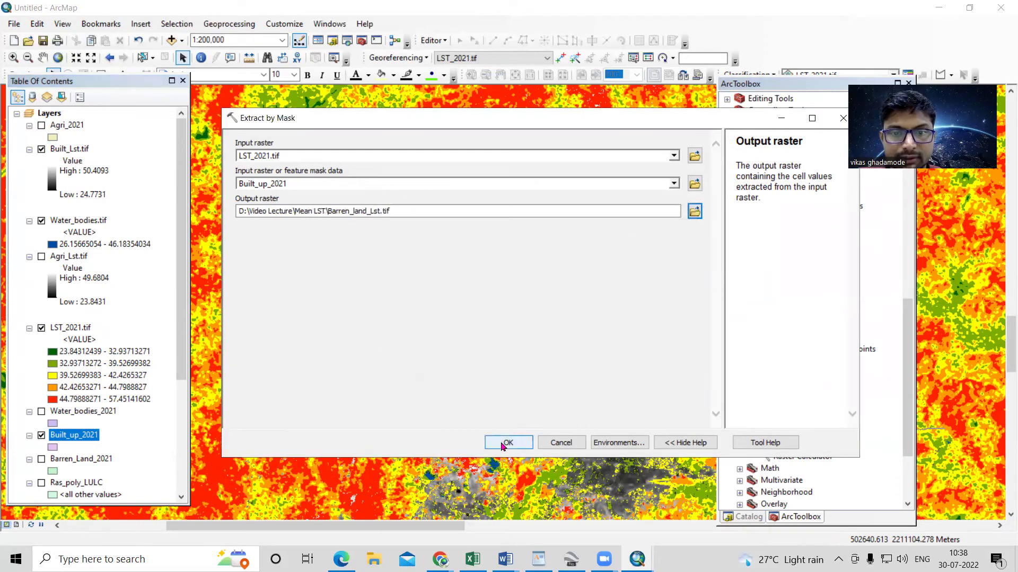
{"action": "left_click", "coordinate": [508, 443]}
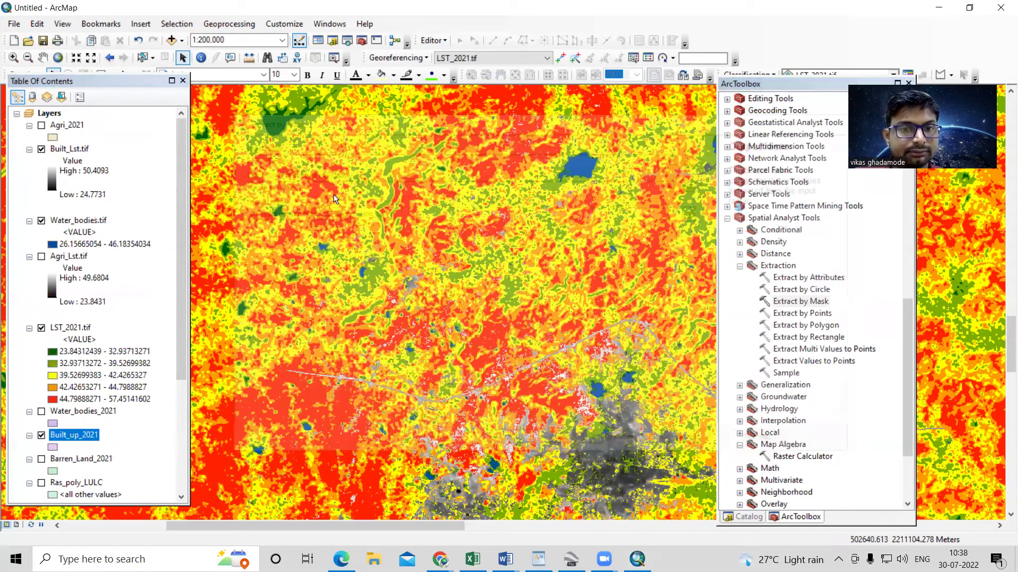
Step: Look up the mean temperature of Barren_land_Lst.tif in its classification statistics and discard the symbology changes
{"action": "scroll", "coordinate": [334, 199], "scroll_direction": "up", "scroll_amount": 3}
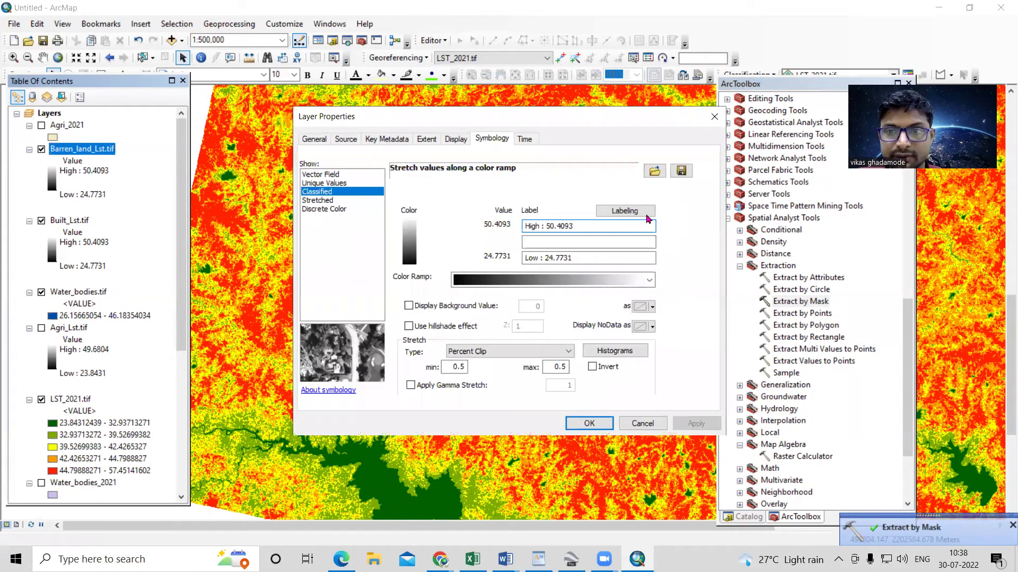
{"action": "key", "text": "Up"}
{"action": "left_click", "coordinate": [651, 234]}
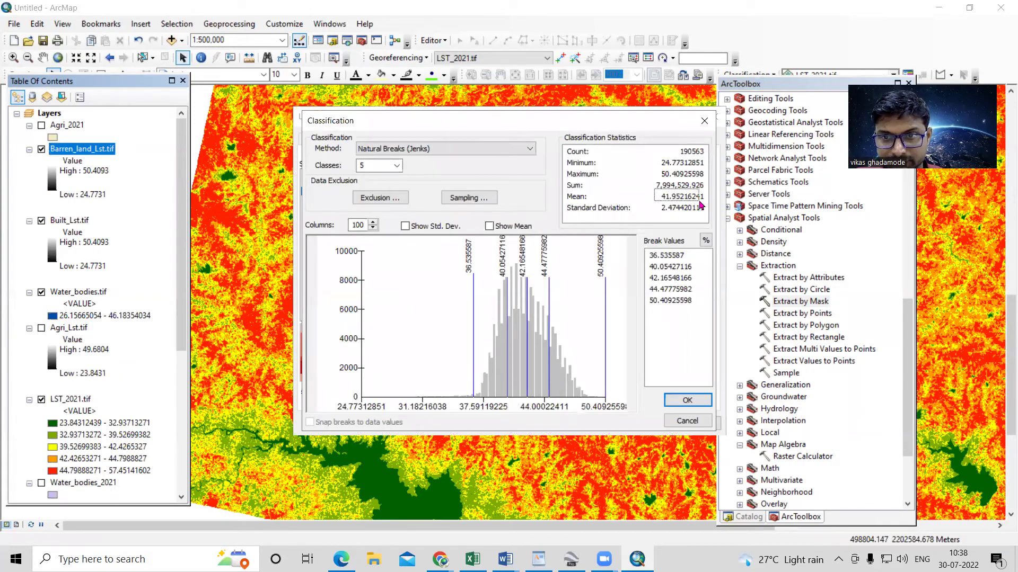
{"action": "left_click", "coordinate": [693, 425]}
{"action": "left_click", "coordinate": [642, 423]}
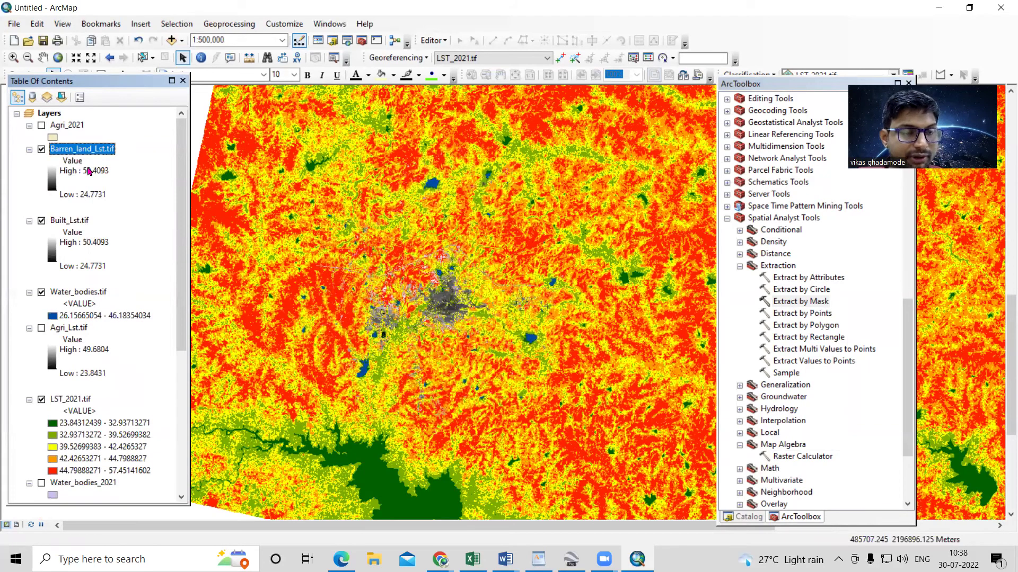
{"action": "scroll", "coordinate": [80, 354], "scroll_direction": "down", "scroll_amount": 5}
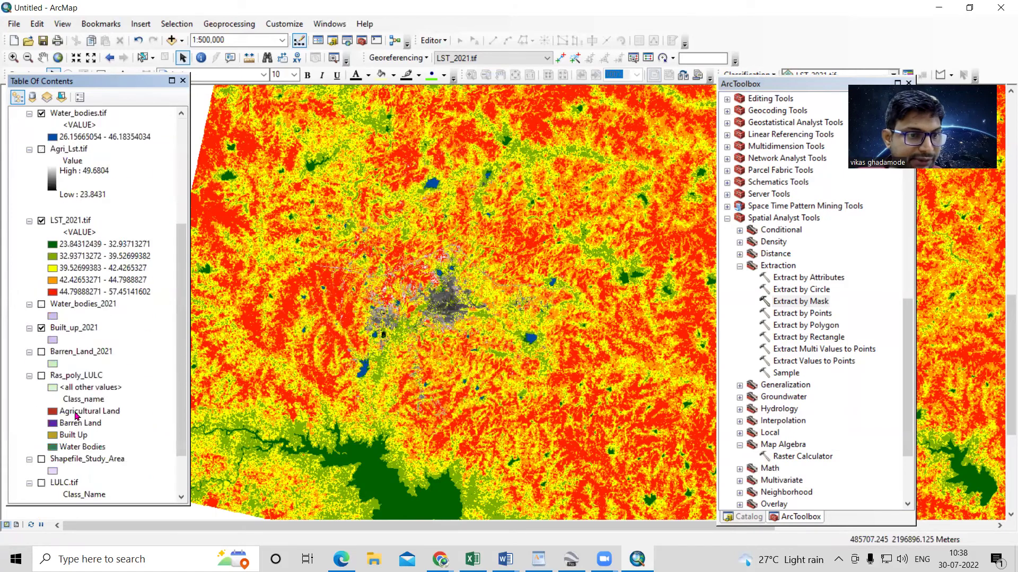
{"action": "scroll", "coordinate": [67, 332], "scroll_direction": "up", "scroll_amount": 5}
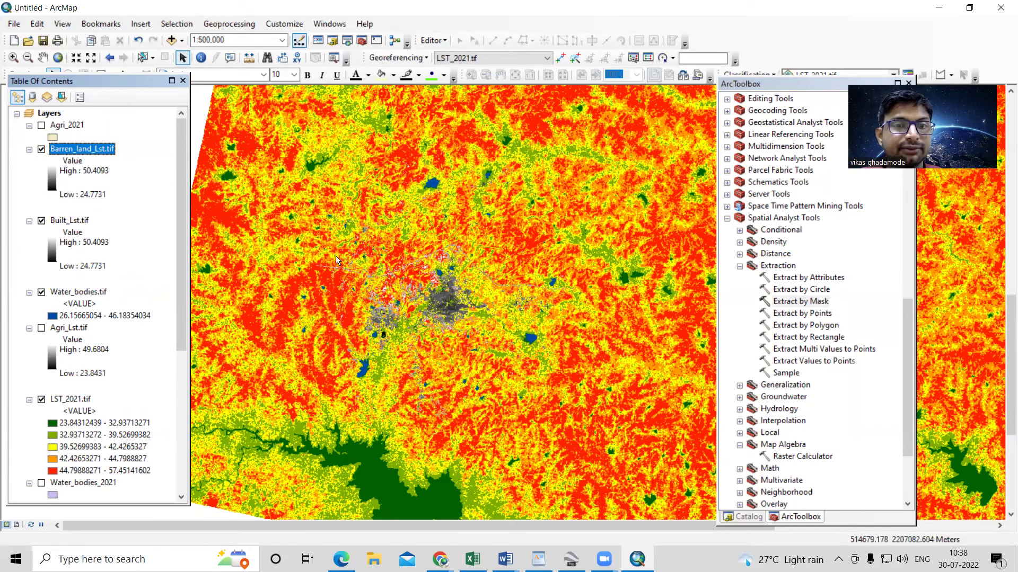
{"action": "scroll", "coordinate": [328, 238], "scroll_direction": "down", "scroll_amount": 1}
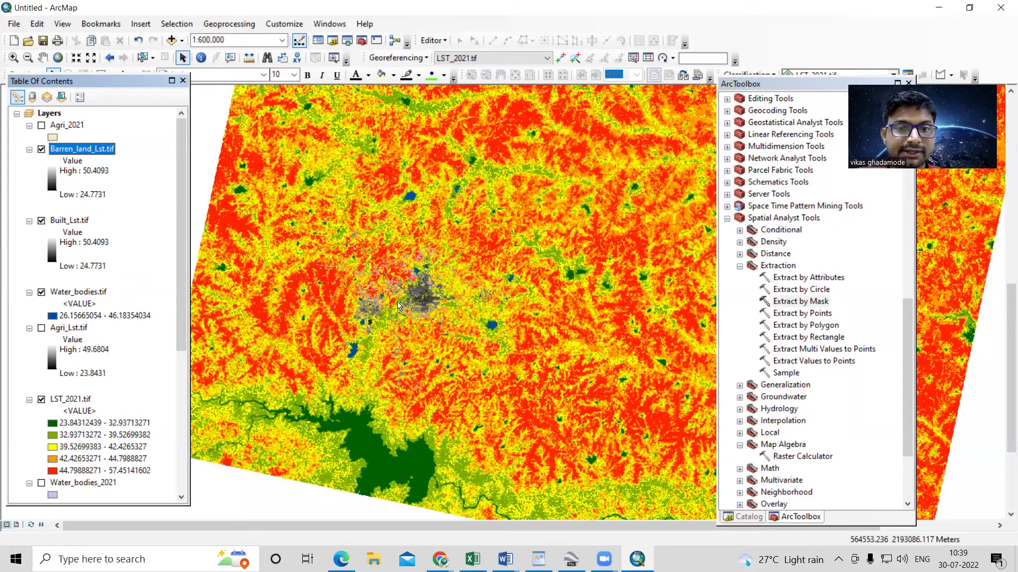
{"action": "scroll", "coordinate": [399, 305], "scroll_direction": "up", "scroll_amount": 4}
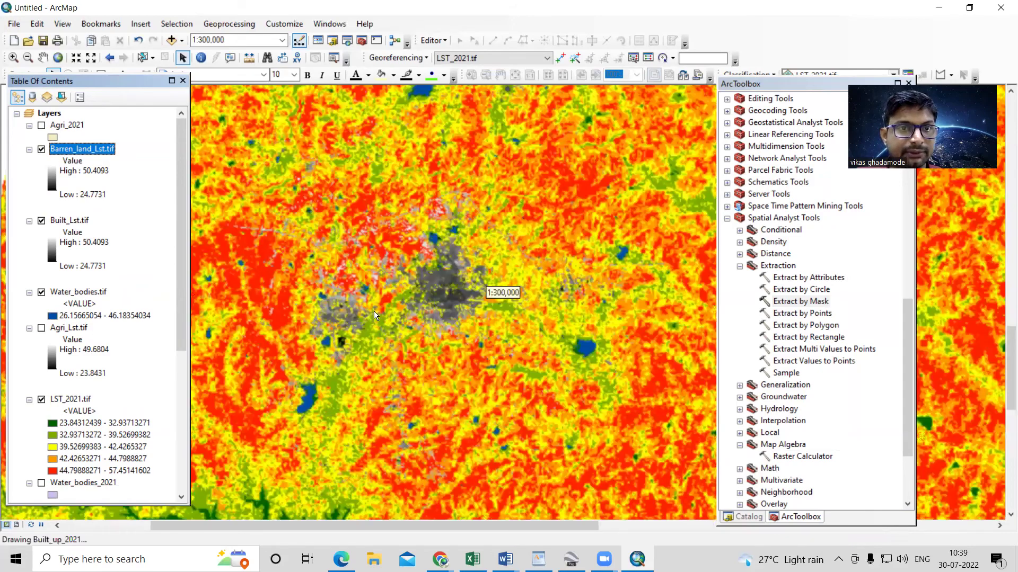